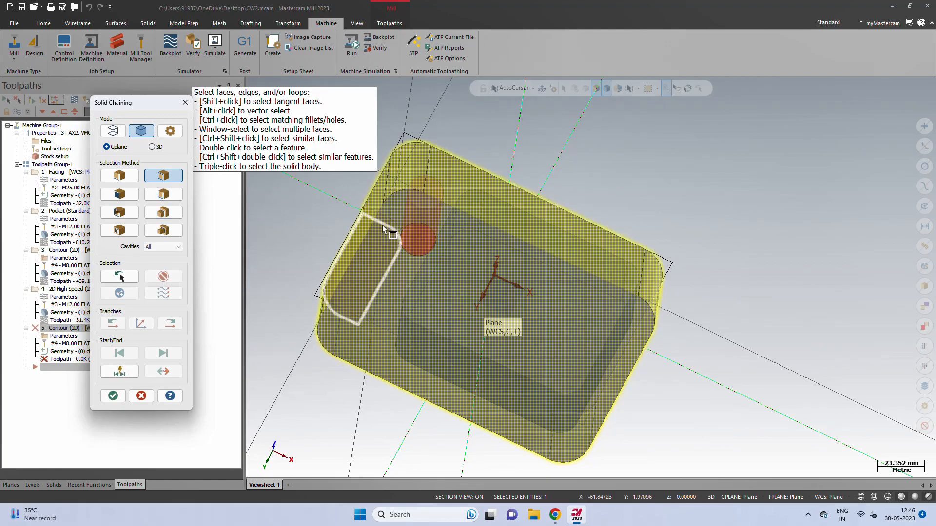
# Select the outer edge loop of the solid's bottom face as the contour chain and accept it
pyautogui.moveTo(399, 201); pyautogui.dragTo(399, 263, button='middle')
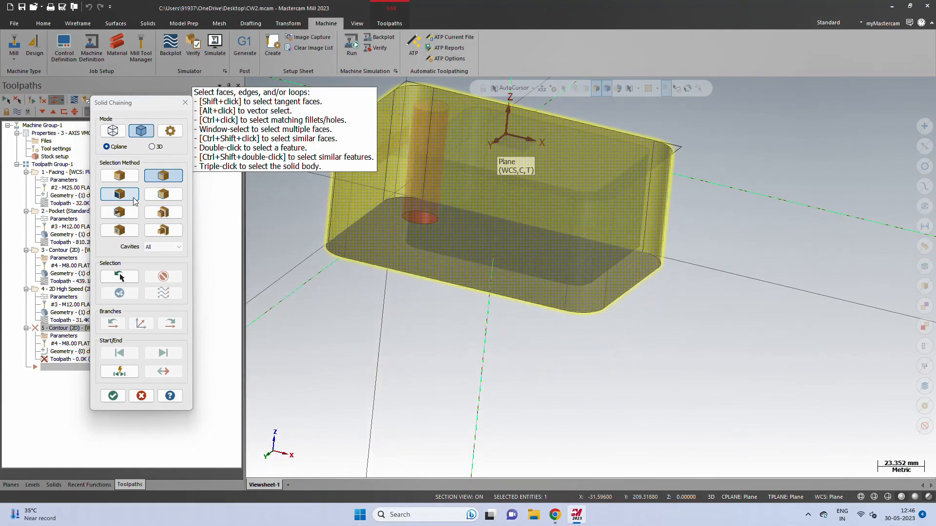
pyautogui.scroll(2, 454, 179)
pyautogui.click(375, 218)
pyautogui.moveTo(376, 218); pyautogui.dragTo(562, 364, button='middle')
pyautogui.scroll(-5, 562, 363)
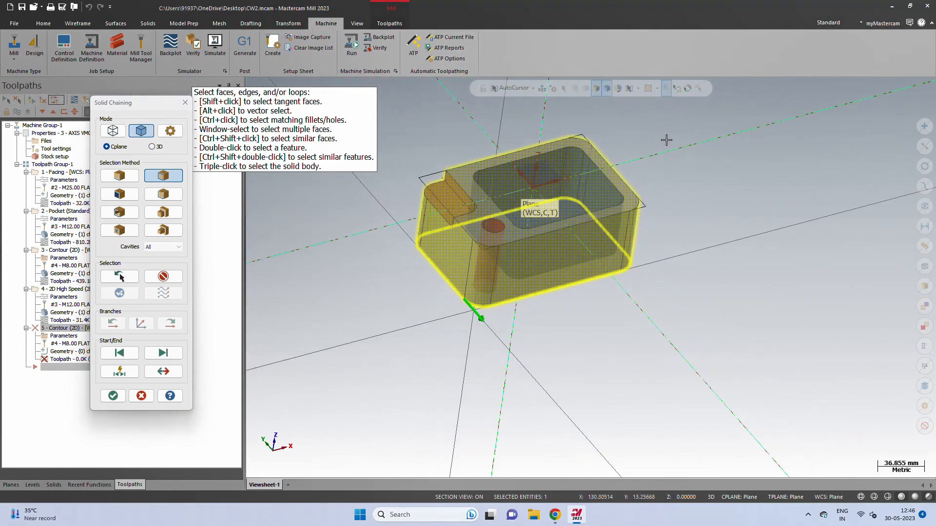
pyautogui.scroll(3, 507, 337)
pyautogui.press('Return')
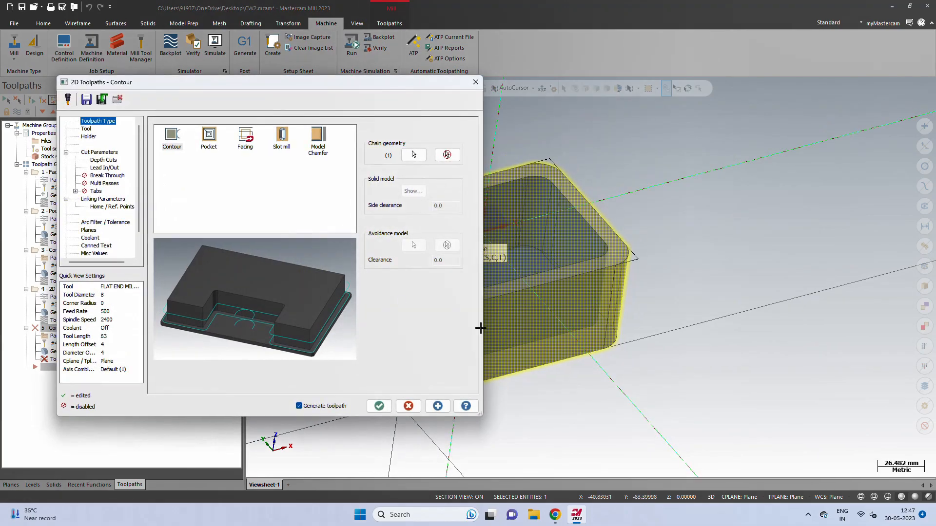
# Assign the 16 mm flat end mill to the contour toolpath with feed rate 500 and spindle speed 1800
pyautogui.click(85, 129)
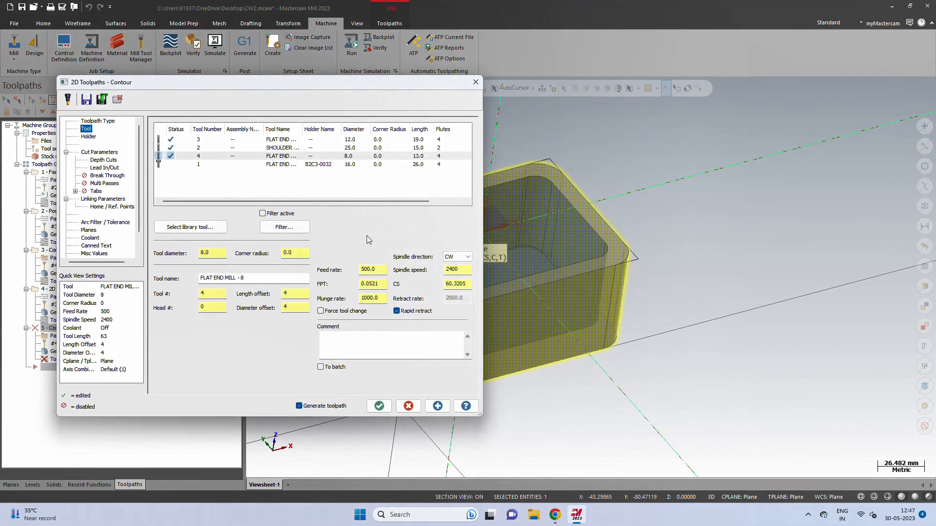
pyautogui.click(273, 157)
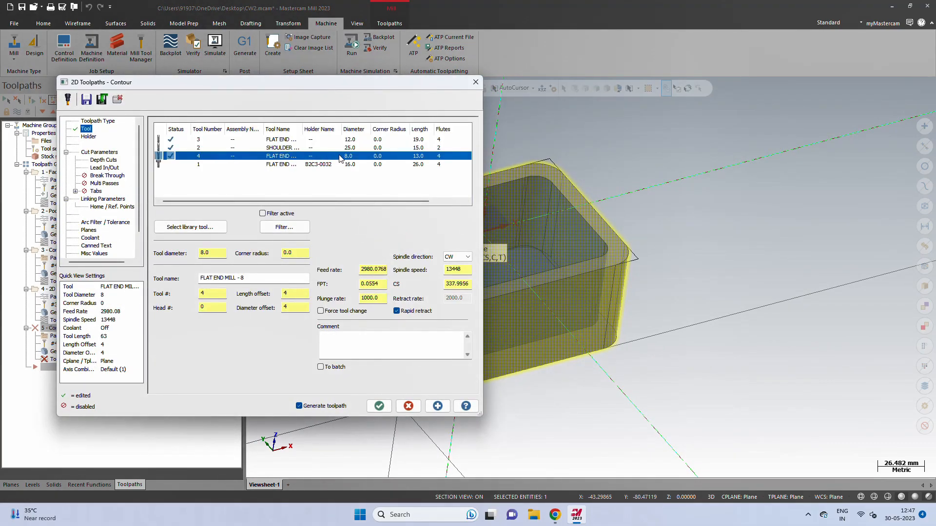
pyautogui.click(282, 166)
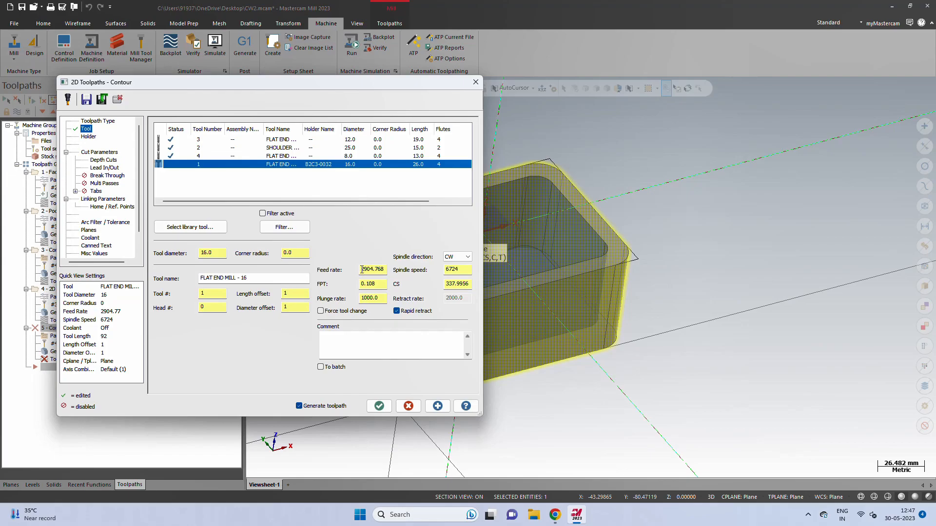
pyautogui.moveTo(361, 269); pyautogui.dragTo(371, 269)
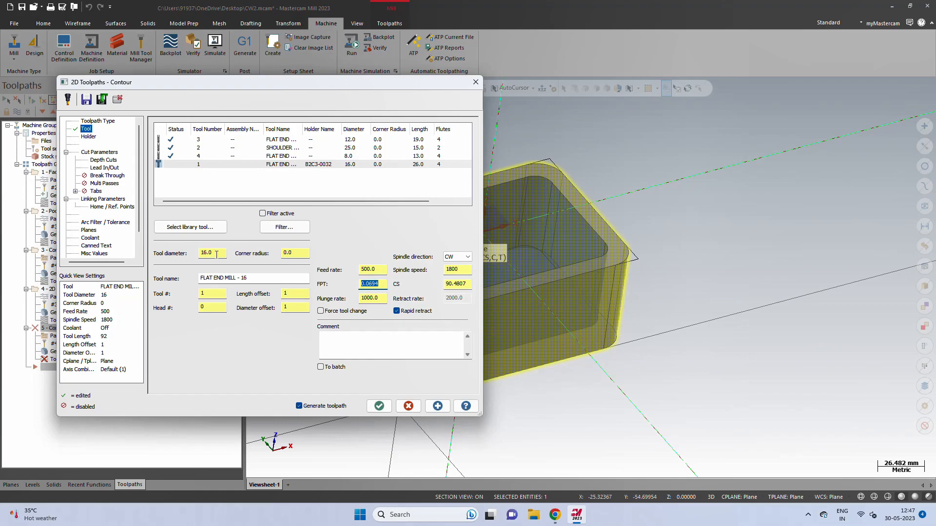
# Turn off depth cuts for the contour toolpath and generate it
pyautogui.click(88, 137)
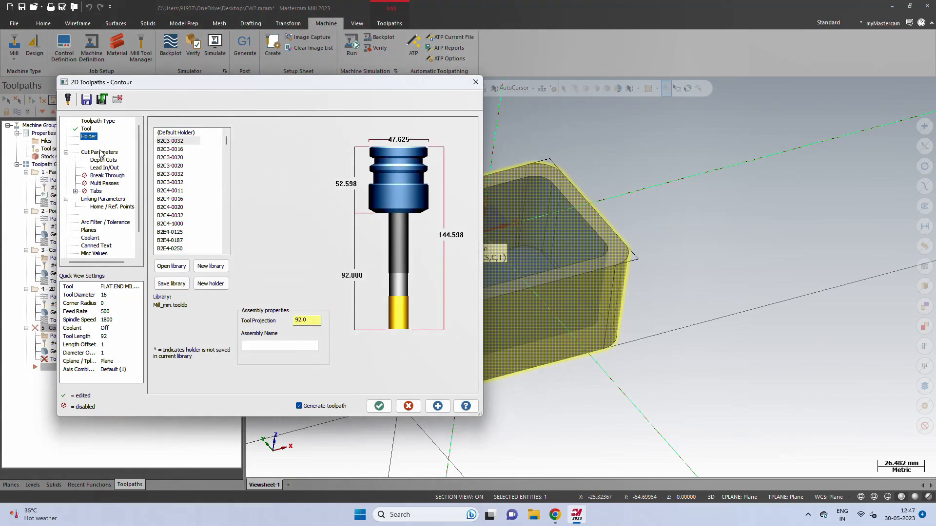
pyautogui.click(99, 153)
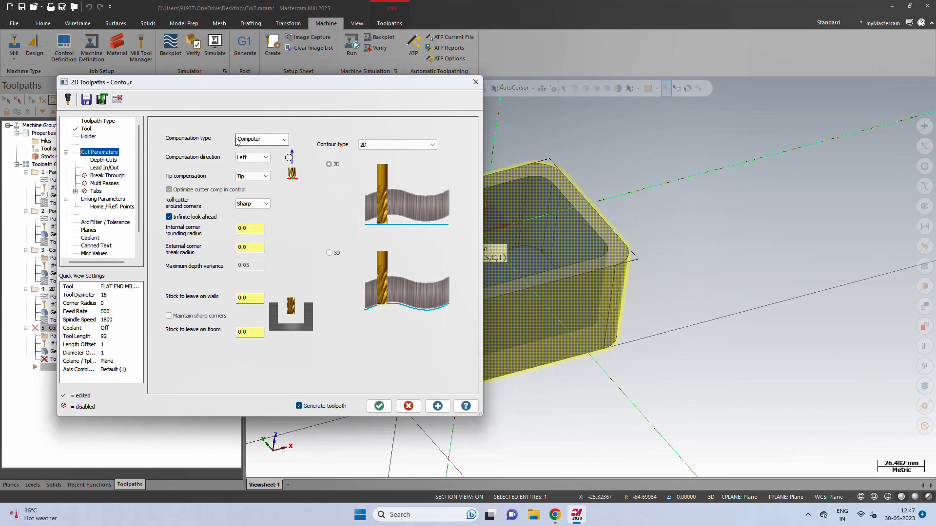
pyautogui.click(369, 145)
pyautogui.click(370, 145)
pyautogui.click(103, 160)
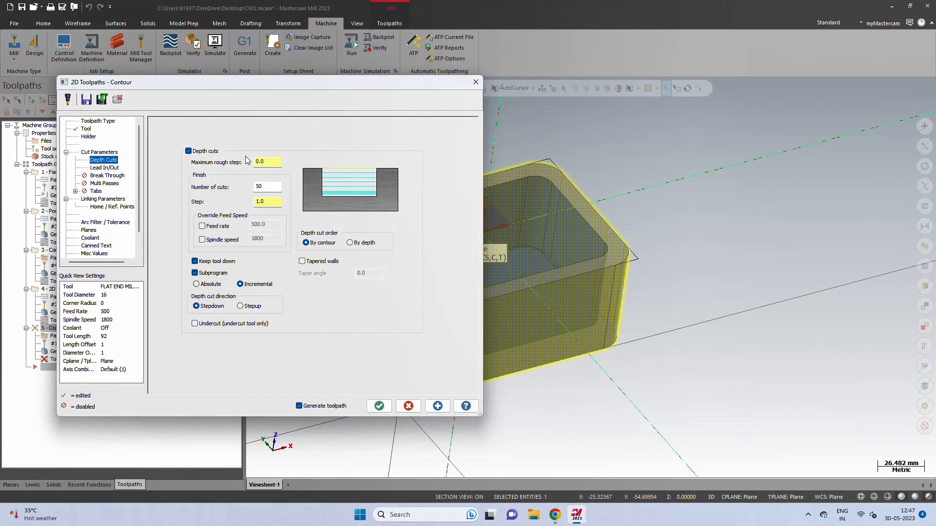
pyautogui.click(193, 154)
pyautogui.click(379, 406)
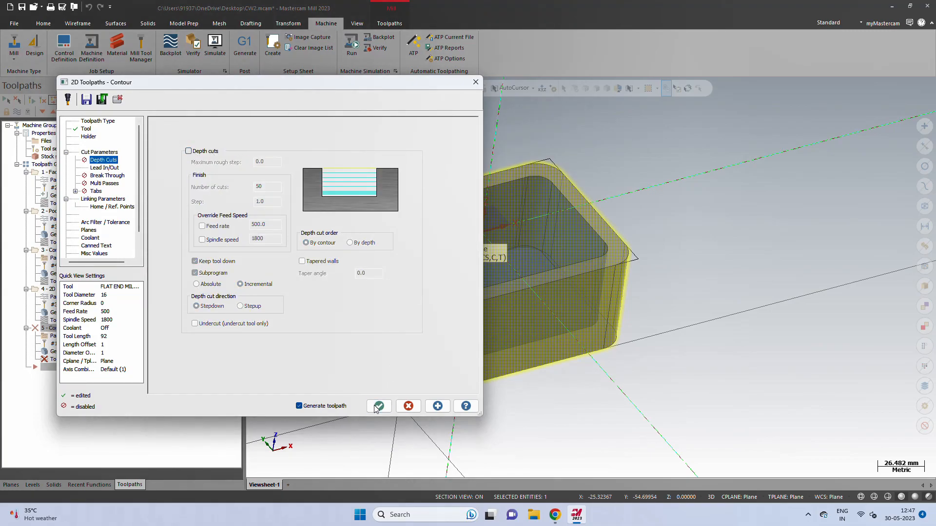
# Set the contour's depth to incremental 0.0 by picking the part's bottom corner point, and regenerate the toolpath
pyautogui.moveTo(388, 324)
pyautogui.mouseDown(button='middle')
pyautogui.moveTo(389, 341)
pyautogui.moveTo(378, 282)
pyautogui.moveTo(383, 306)
pyautogui.mouseUp(button='middle')
pyautogui.click(73, 337)
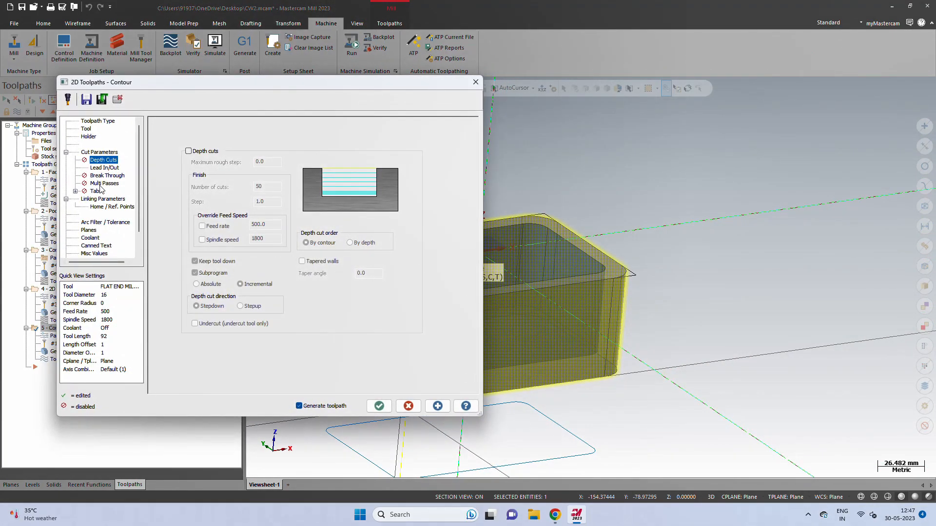
pyautogui.click(100, 200)
pyautogui.click(292, 324)
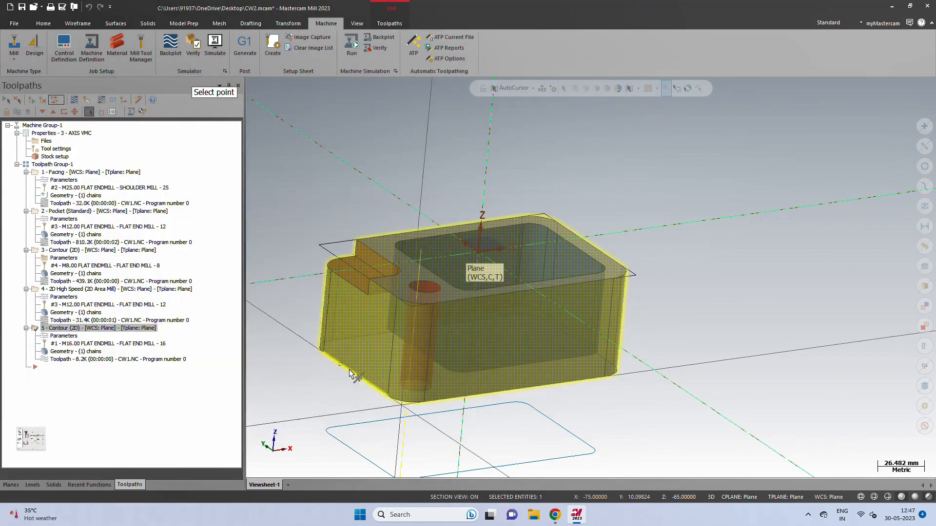
pyautogui.click(389, 396)
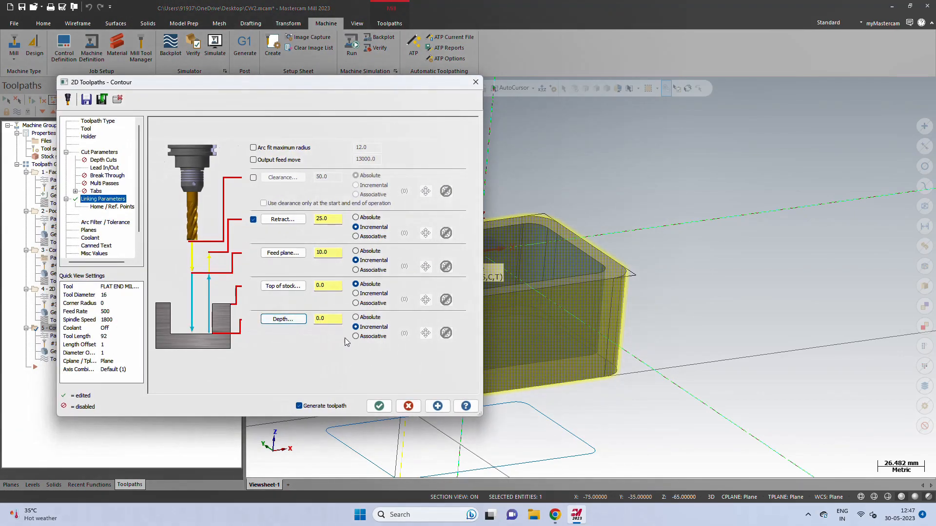
pyautogui.click(377, 412)
# Set the contour toolpath's compensation direction to Right and regenerate it
pyautogui.moveTo(394, 368); pyautogui.dragTo(273, 366, button='middle')
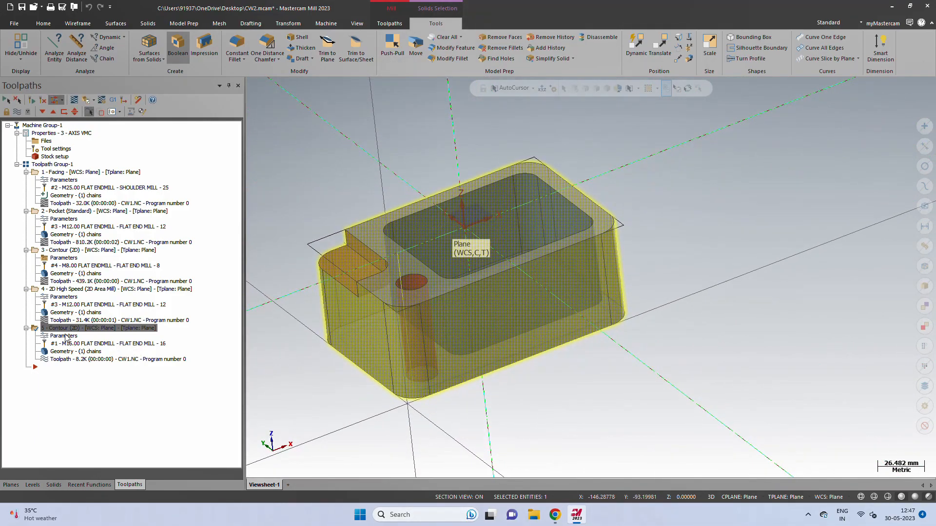
pyautogui.click(67, 338)
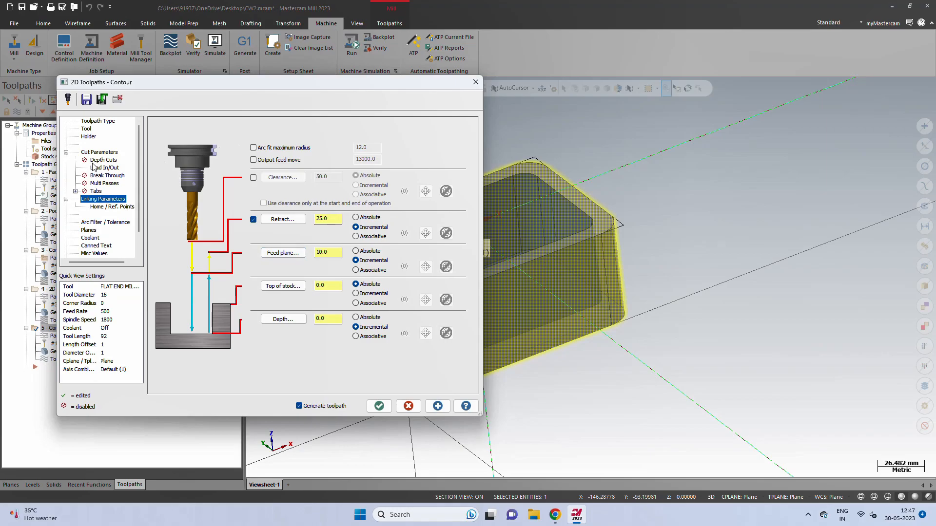
pyautogui.click(104, 161)
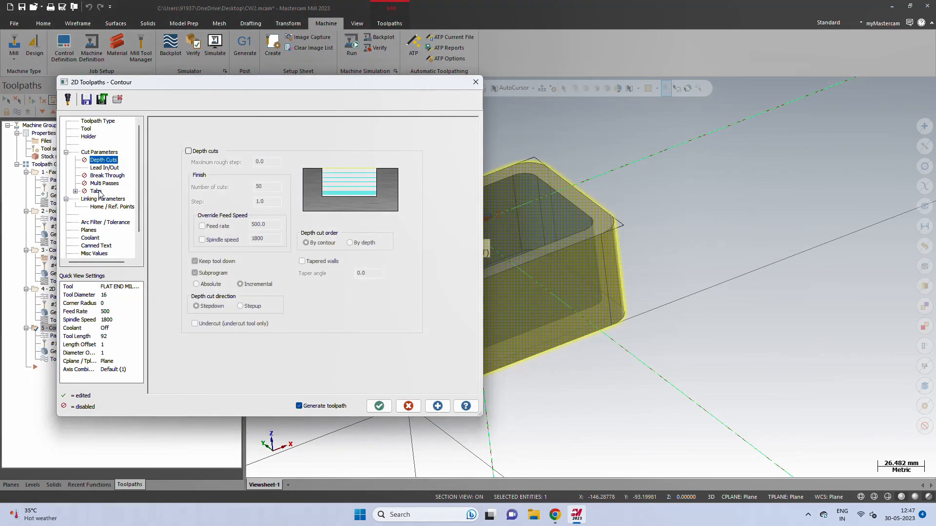
pyautogui.click(97, 152)
pyautogui.click(257, 157)
pyautogui.click(245, 172)
pyautogui.click(379, 406)
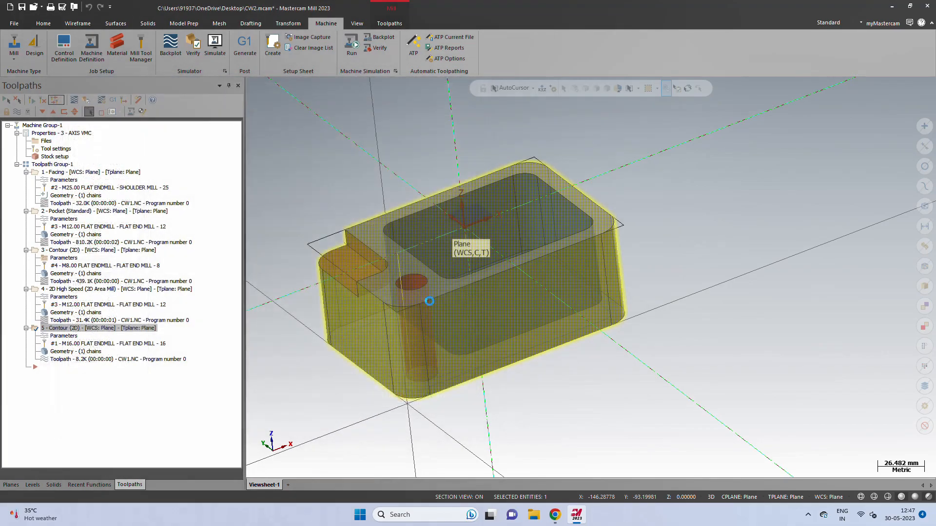
# Backplot the outer contour toolpath to examine the tool's motion around the part, and close the simulation
pyautogui.moveTo(437, 276)
pyautogui.mouseDown(button='middle')
pyautogui.moveTo(475, 343)
pyautogui.moveTo(435, 277)
pyautogui.mouseUp(button='middle')
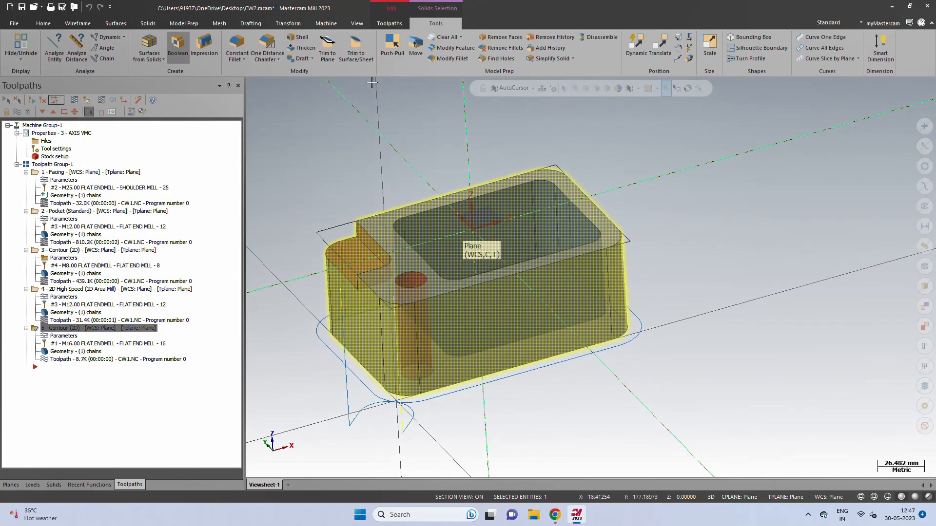
pyautogui.click(72, 357)
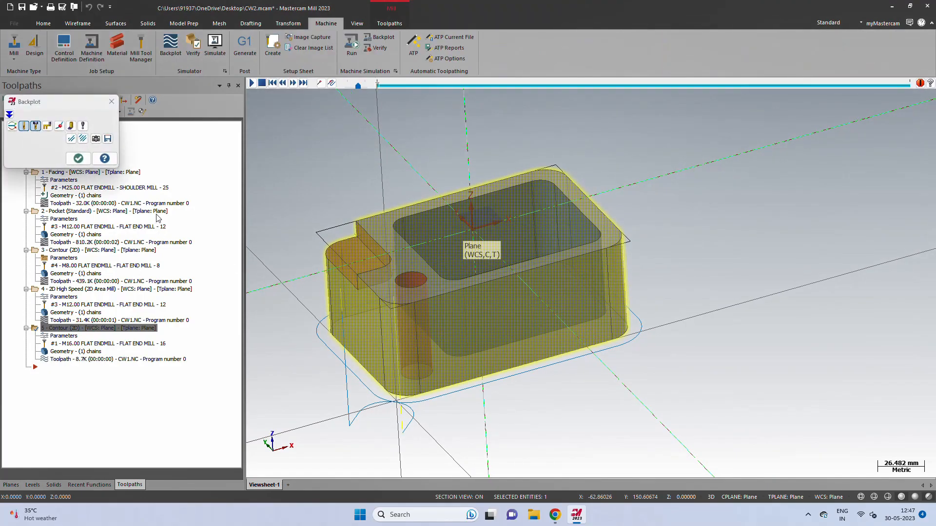
pyautogui.click(251, 83)
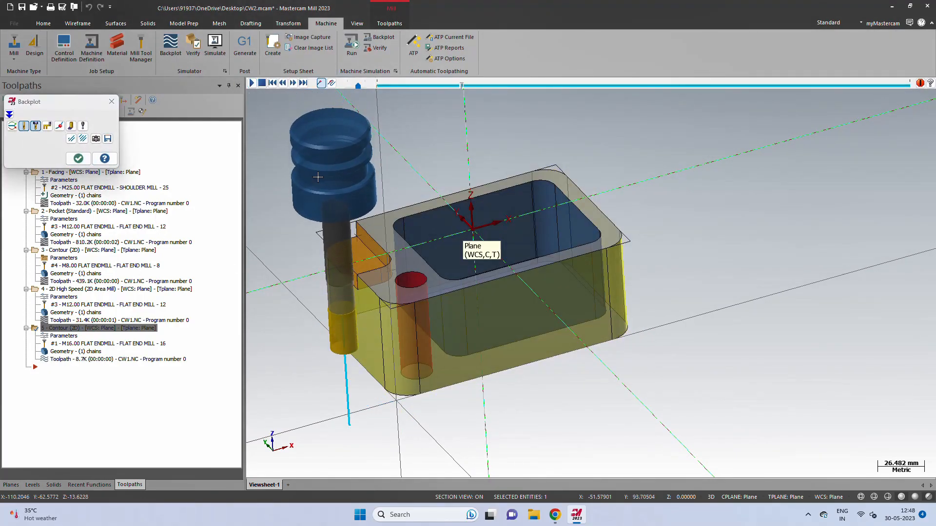
pyautogui.moveTo(358, 87); pyautogui.dragTo(364, 87)
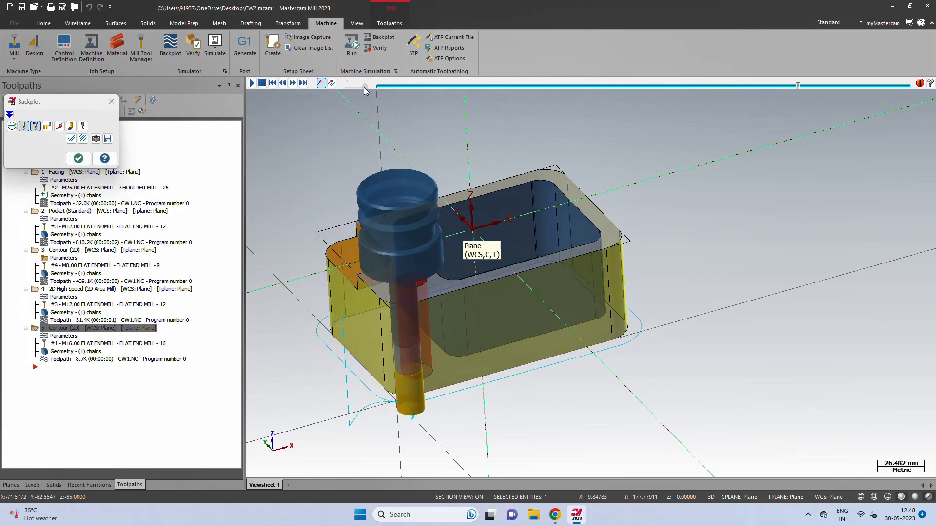
pyautogui.click(78, 158)
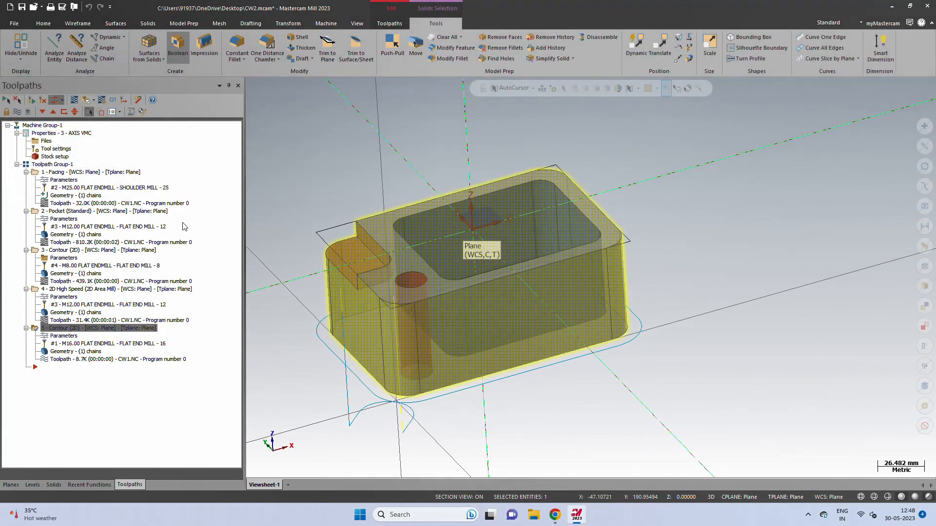
# Enable depth cuts for the outer contour with 65 finish cuts at a step of 1.0, and regenerate the toolpath
pyautogui.click(73, 336)
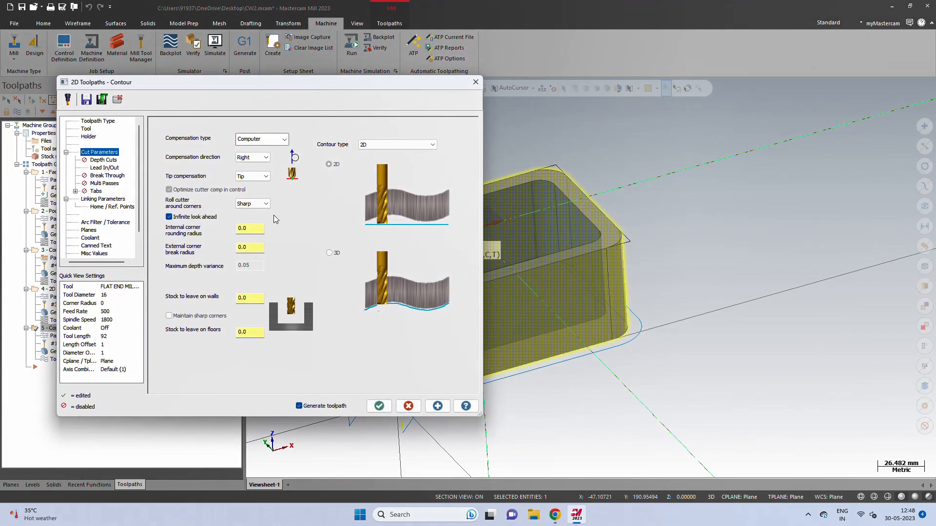
pyautogui.click(102, 161)
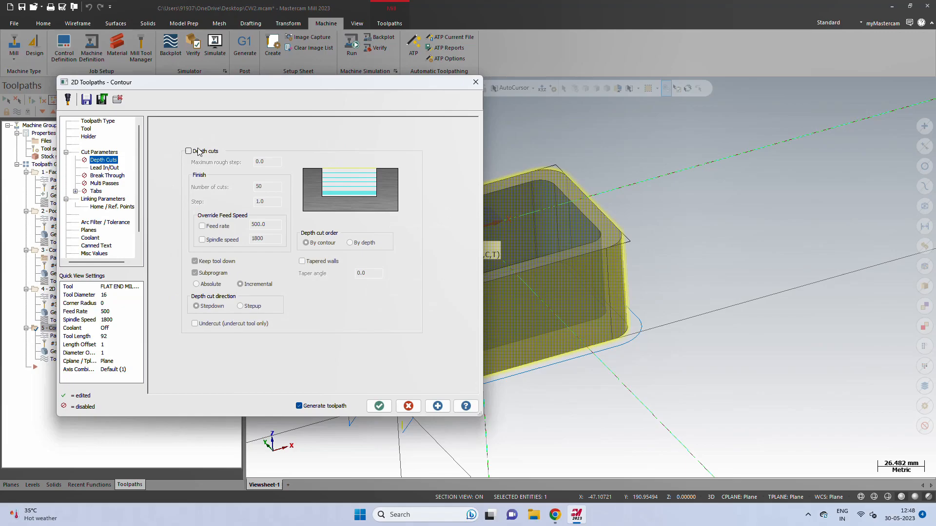
pyautogui.click(188, 151)
pyautogui.press('Tab')
pyautogui.press('Tab')
pyautogui.click(275, 186)
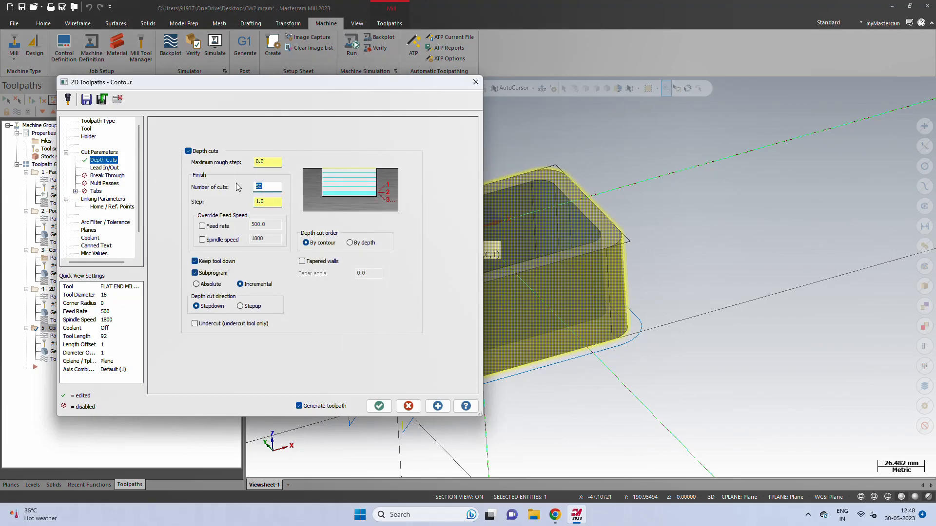
pyautogui.write('65')
pyautogui.press('Tab')
pyautogui.click(378, 407)
pyautogui.moveTo(393, 296)
pyautogui.mouseDown(button='middle')
pyautogui.moveTo(405, 354)
pyautogui.moveTo(392, 296)
pyautogui.mouseUp(button='middle')
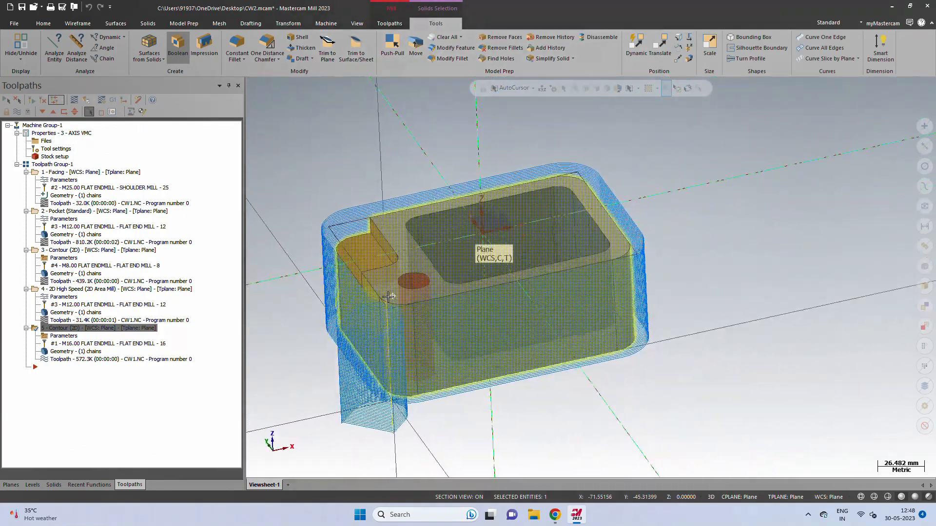
# Turn off Lead In/Out for the outer contour and regenerate the toolpath
pyautogui.click(64, 336)
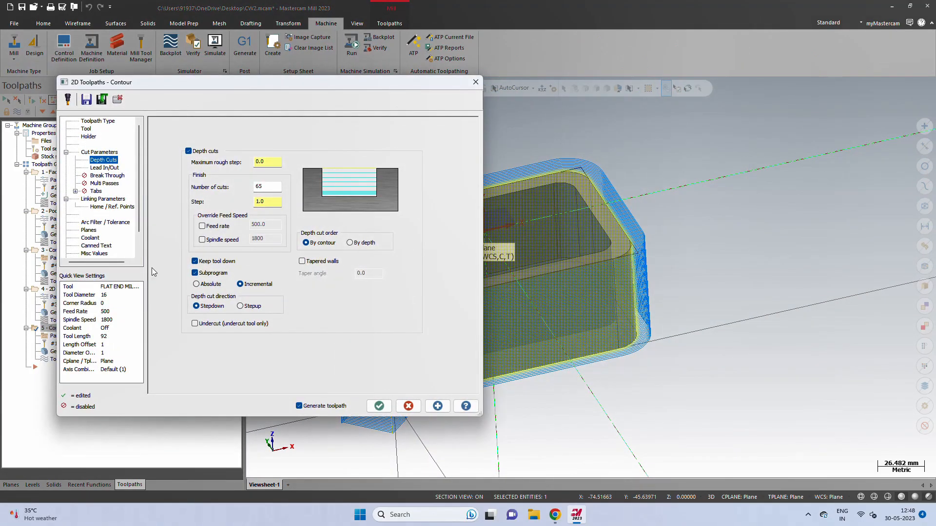
pyautogui.click(100, 168)
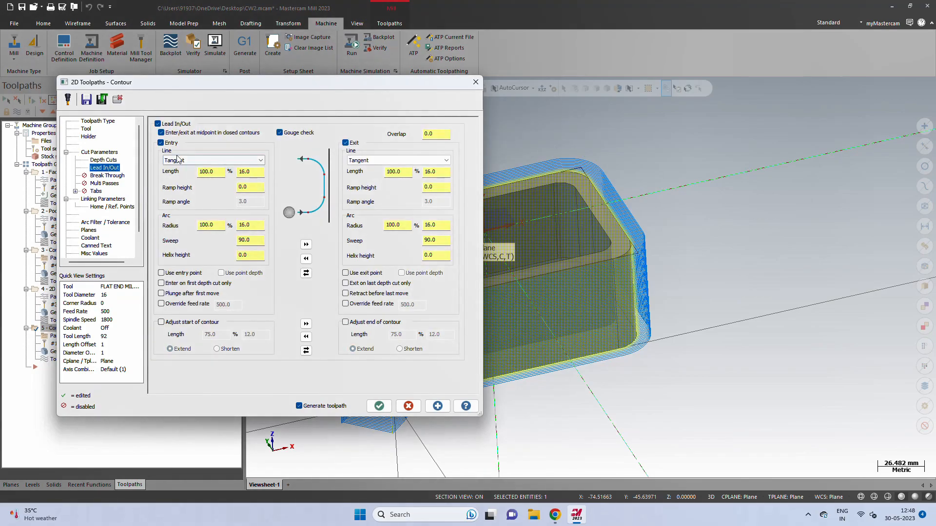
pyautogui.click(379, 406)
pyautogui.moveTo(415, 340); pyautogui.dragTo(383, 339, button='middle')
pyautogui.scroll(2, 385, 307)
# Turn Lead In/Out back on with the entry point, exit point and entry point depth options enabled, and regenerate the toolpath
pyautogui.click(57, 338)
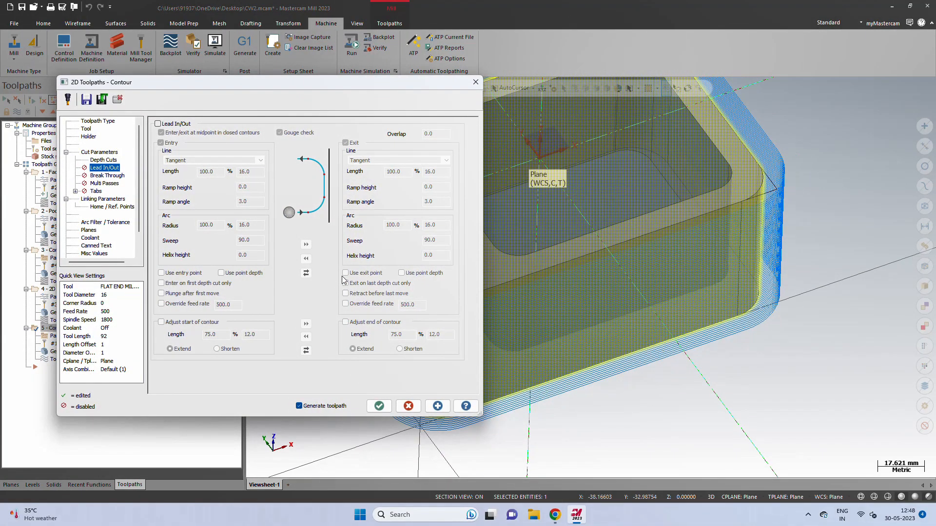
pyautogui.click(164, 123)
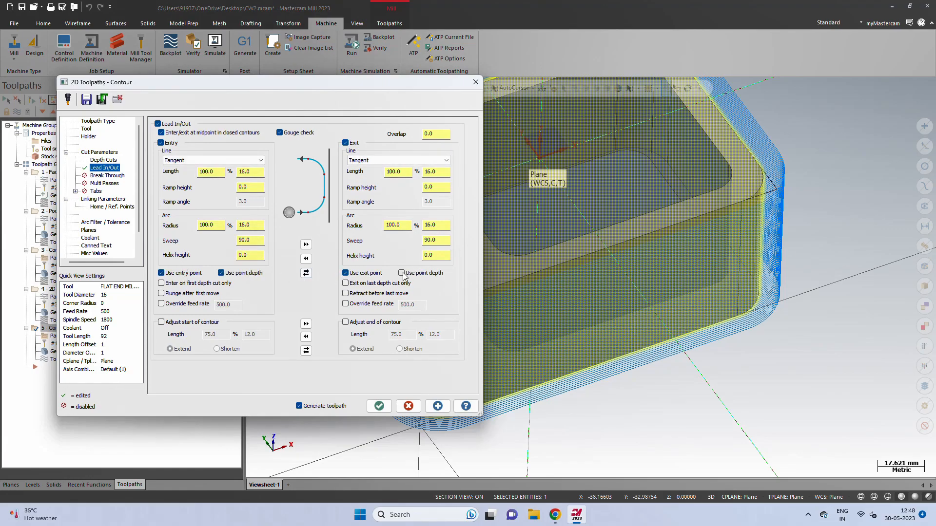
pyautogui.click(379, 406)
pyautogui.moveTo(410, 370); pyautogui.dragTo(387, 341, button='middle')
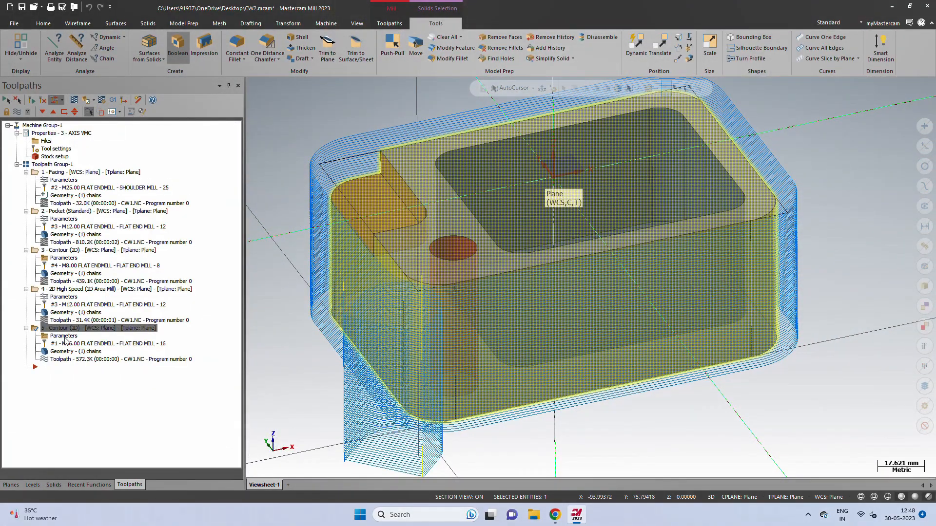
# Change the outer contour's type to Ramp with Depth ramp motion at a ramp depth of 0.5, and regenerate the toolpath
pyautogui.click(64, 337)
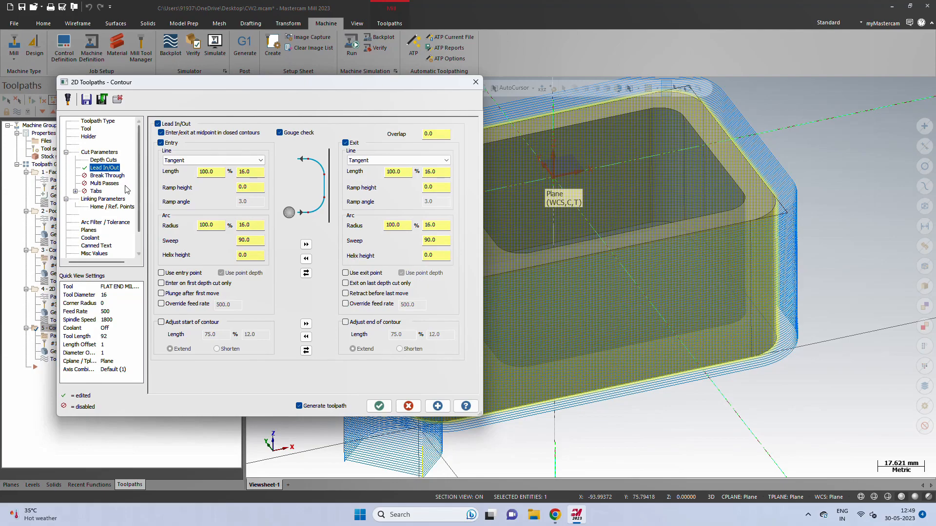
pyautogui.click(99, 153)
pyautogui.click(364, 145)
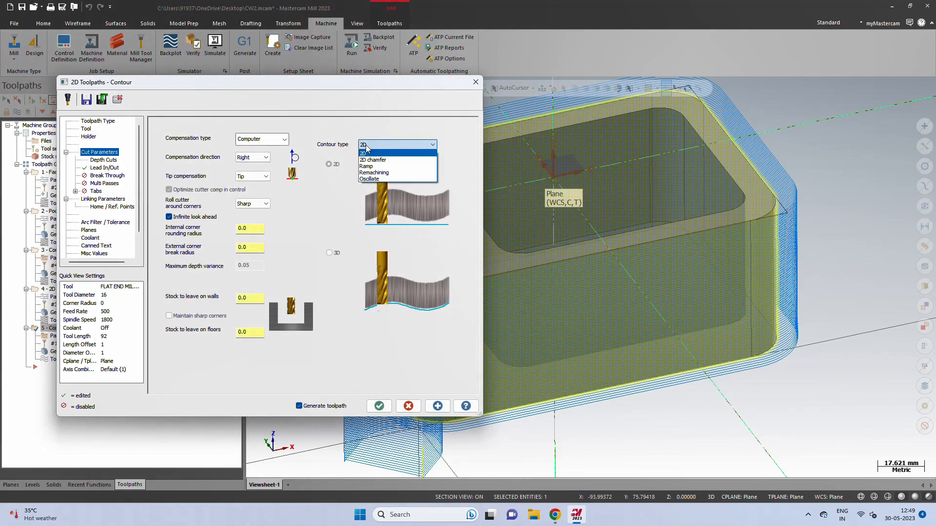
pyautogui.click(371, 166)
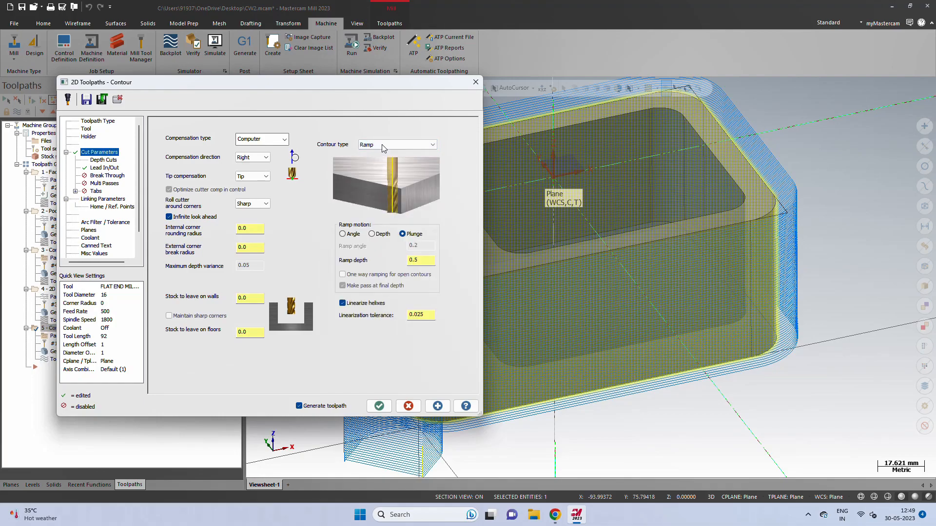
pyautogui.click(373, 234)
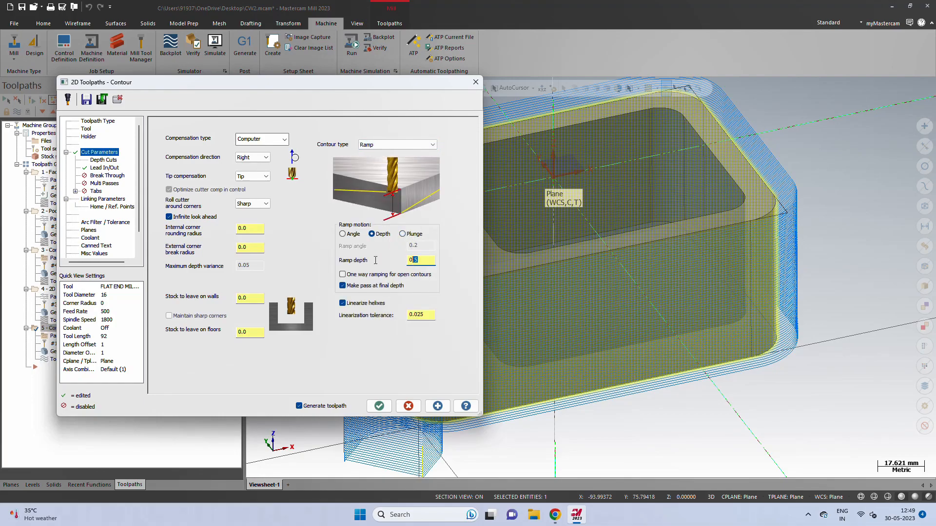
pyautogui.click(380, 406)
pyautogui.scroll(3, 467, 345)
pyautogui.scroll(-2, 467, 345)
pyautogui.moveTo(464, 359); pyautogui.dragTo(285, 312, button='middle')
# Pick the part's top edge as the ramp contour's top of stock, set the value to -4.5, and regenerate the toolpath
pyautogui.click(46, 338)
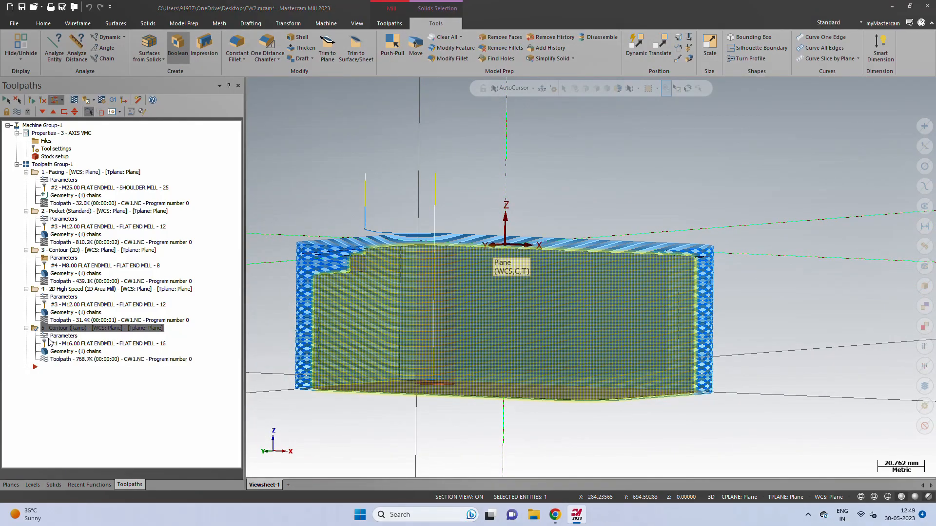
pyautogui.click(104, 199)
pyautogui.click(283, 286)
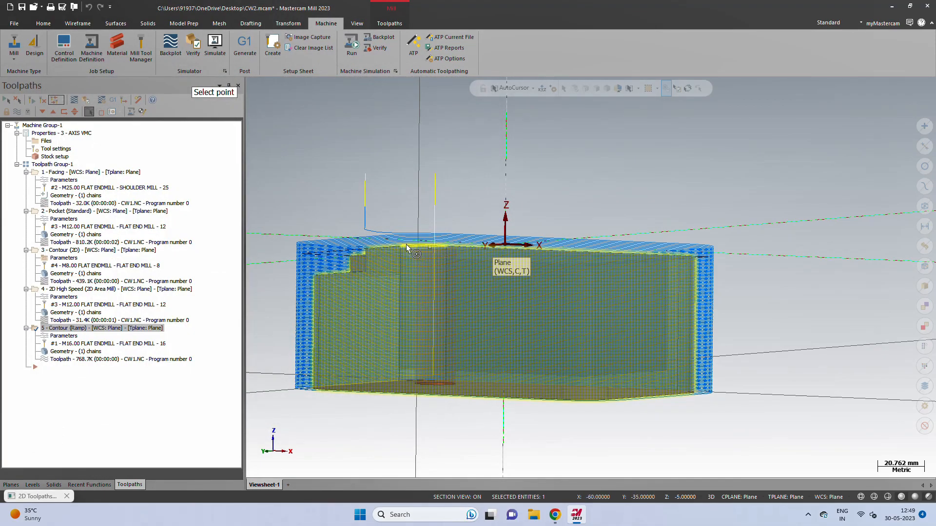
pyautogui.click(402, 247)
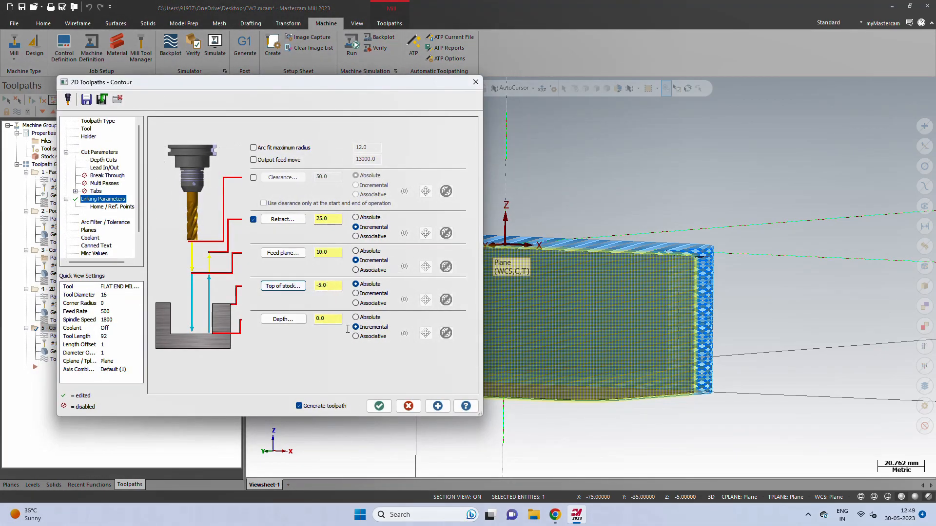
pyautogui.moveTo(336, 286); pyautogui.dragTo(268, 280)
pyautogui.click(379, 406)
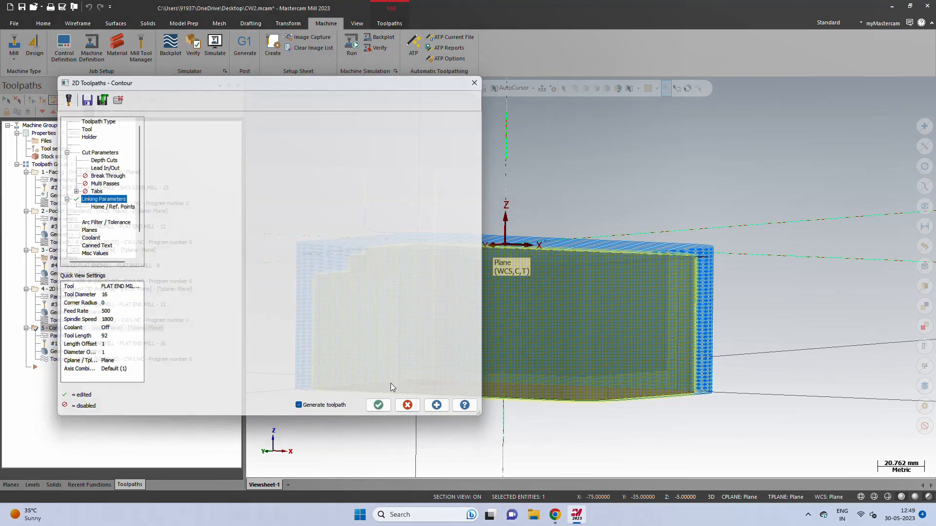
pyautogui.moveTo(387, 230); pyautogui.dragTo(446, 280, button='middle')
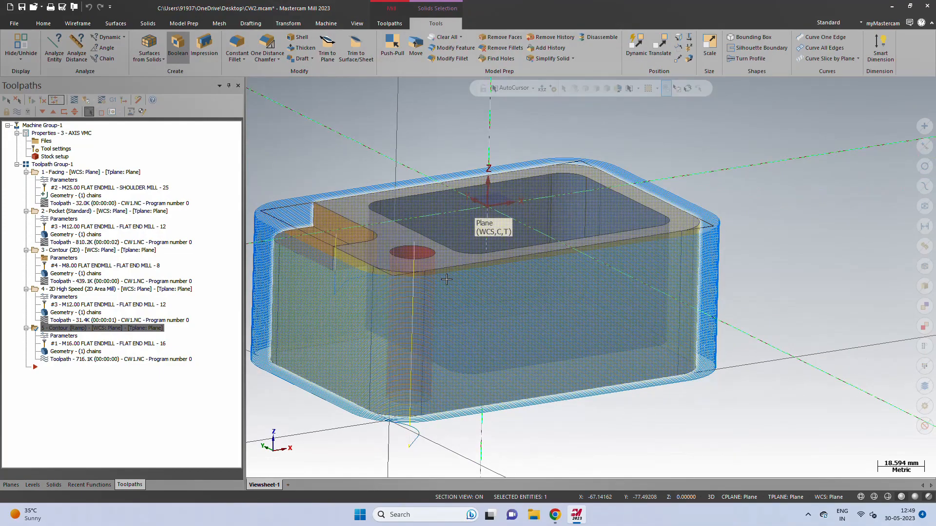
pyautogui.moveTo(473, 274); pyautogui.dragTo(203, 328, button='middle')
# Backplot the ramp contour toolpath to examine the tool's descent around the part, and close the simulation
pyautogui.click(68, 337)
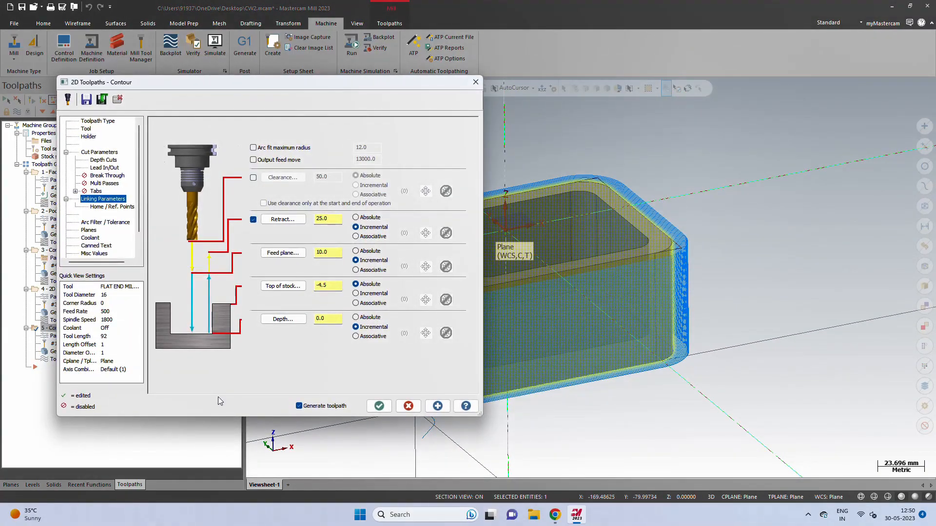
pyautogui.click(381, 407)
pyautogui.click(70, 361)
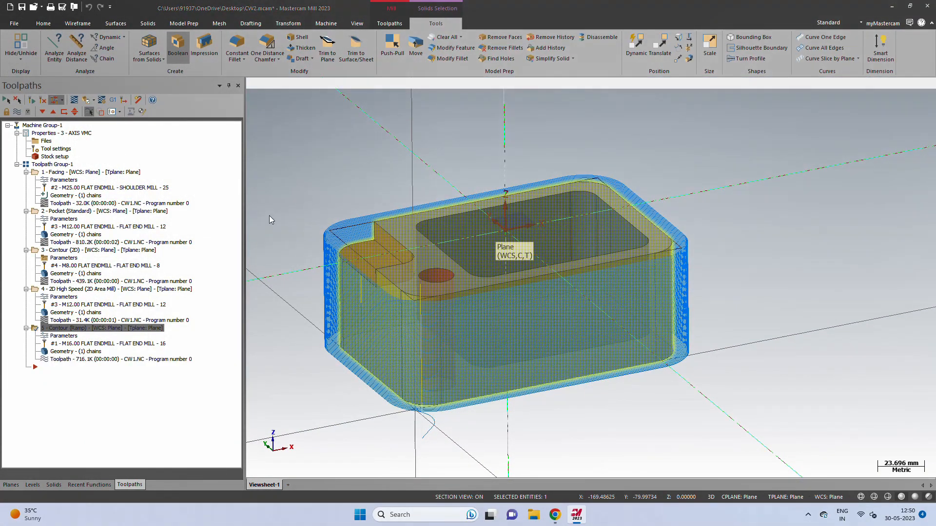
pyautogui.click(253, 84)
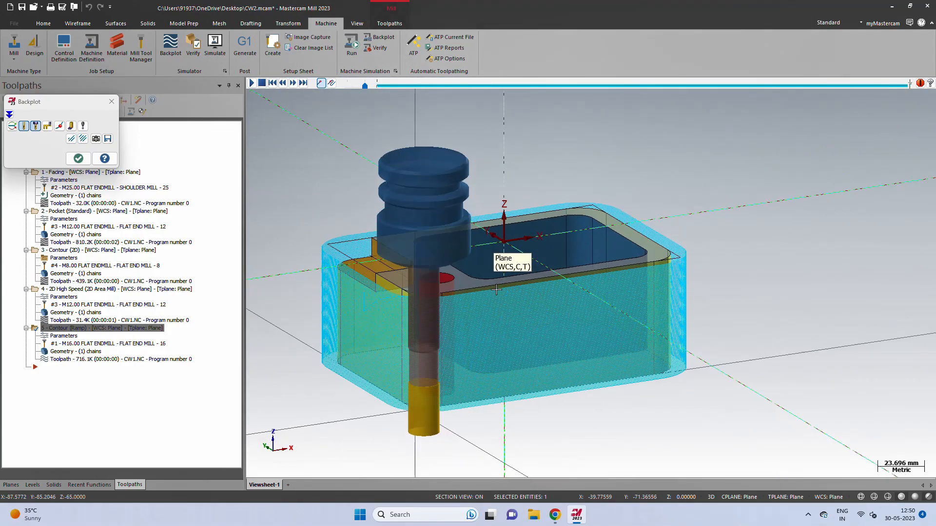
pyautogui.click(78, 158)
# Review the ramp contour's cut parameters, depth cuts, lead in/out, linking, home position, tool and holder settings
pyautogui.click(63, 336)
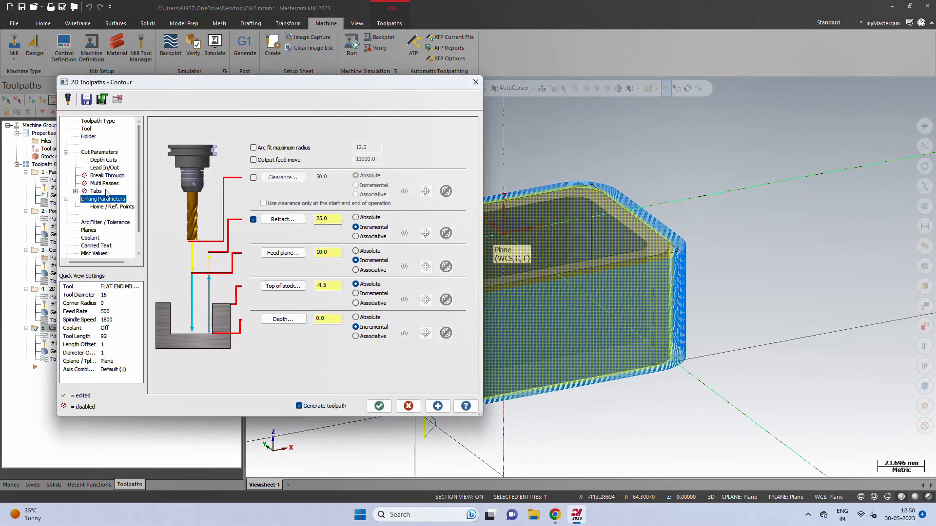
pyautogui.click(99, 152)
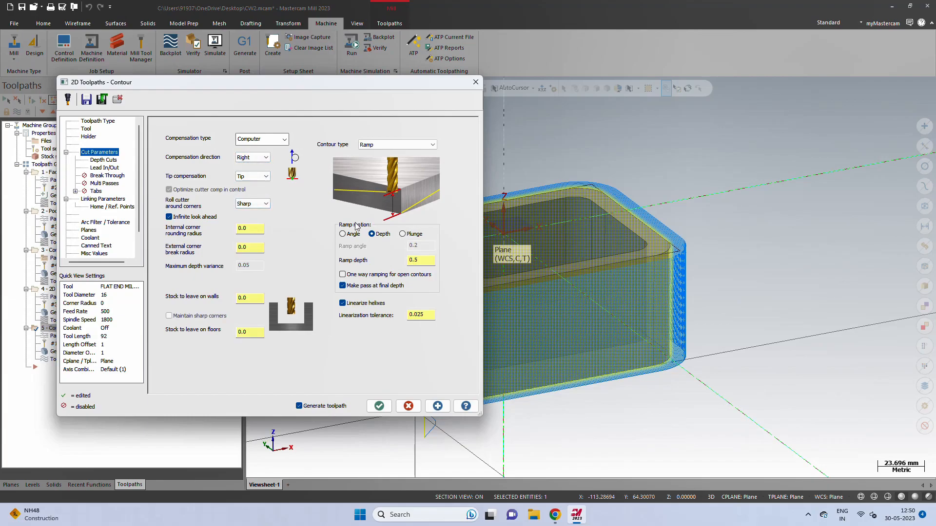
pyautogui.click(104, 161)
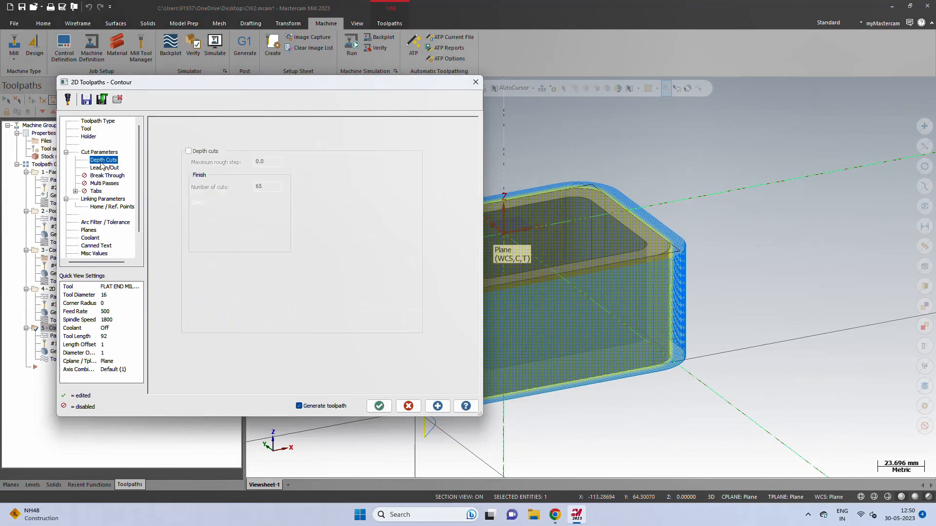
pyautogui.click(103, 168)
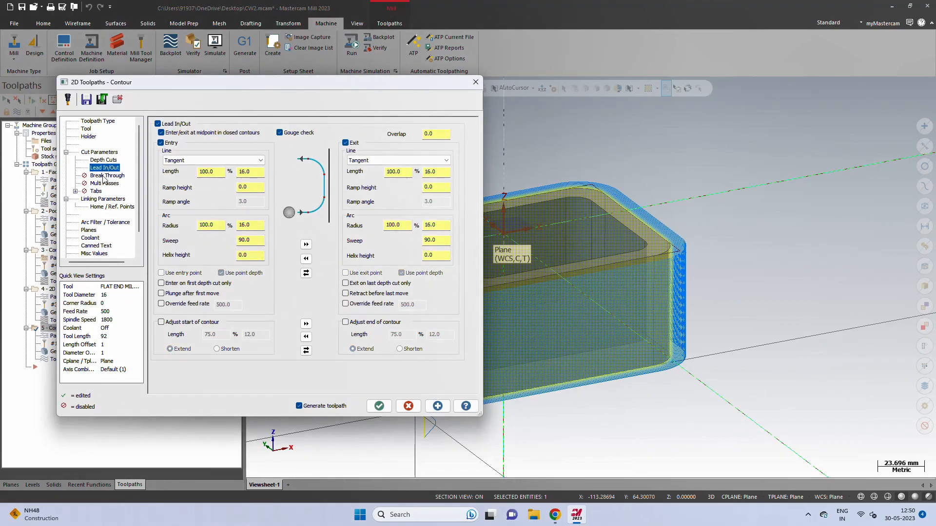
pyautogui.click(99, 199)
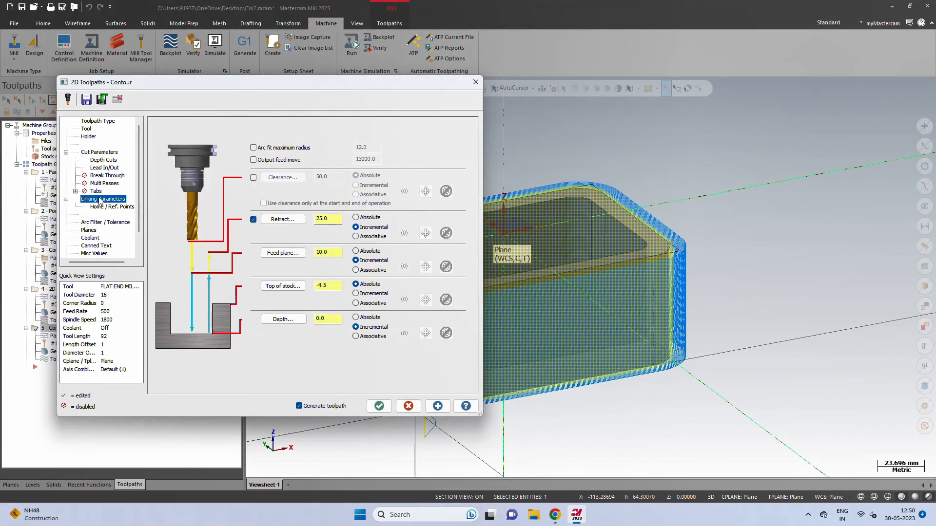
pyautogui.click(102, 208)
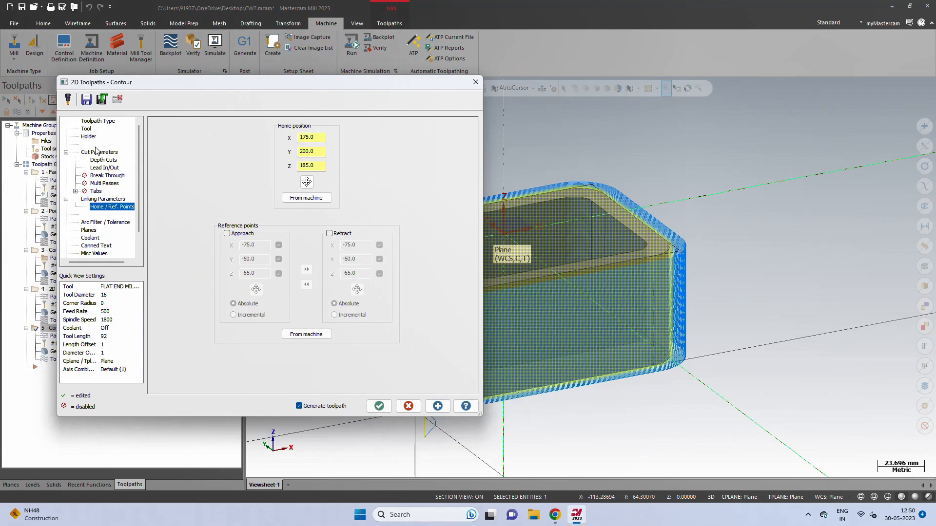
pyautogui.click(91, 121)
pyautogui.click(87, 129)
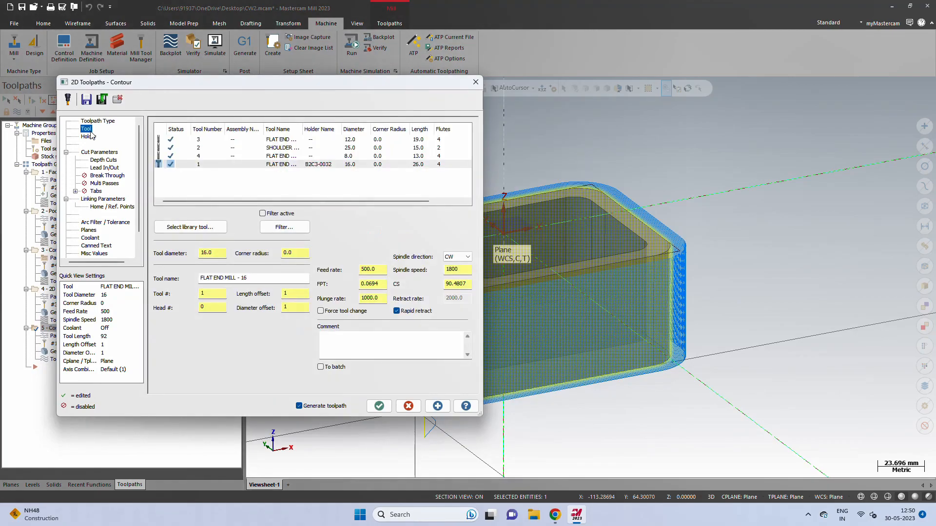
pyautogui.click(89, 137)
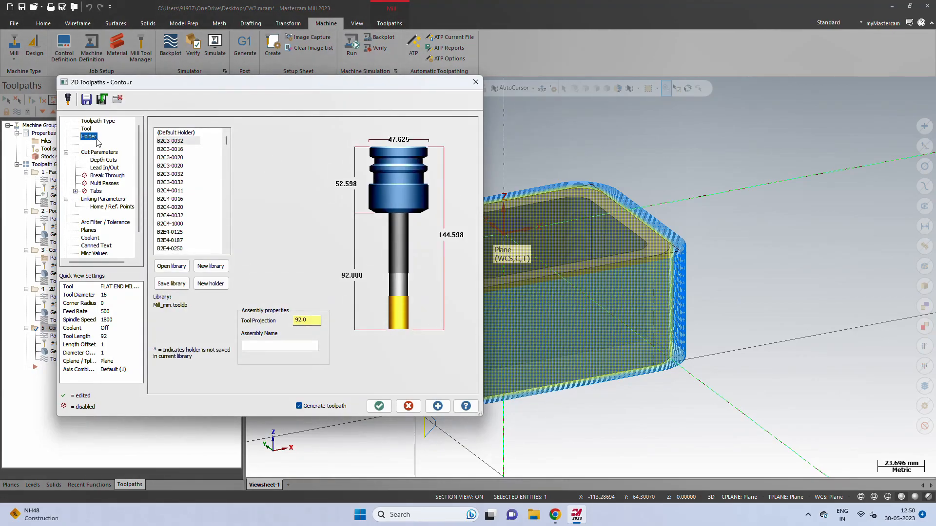
pyautogui.click(92, 153)
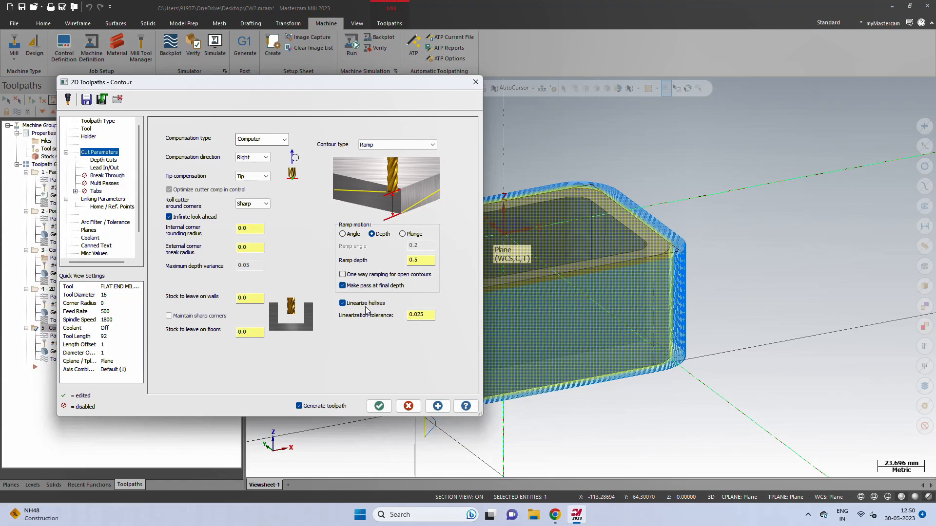
pyautogui.scroll(-1, 647, 322)
pyautogui.scroll(-1, 639, 325)
pyautogui.scroll(1, 518, 364)
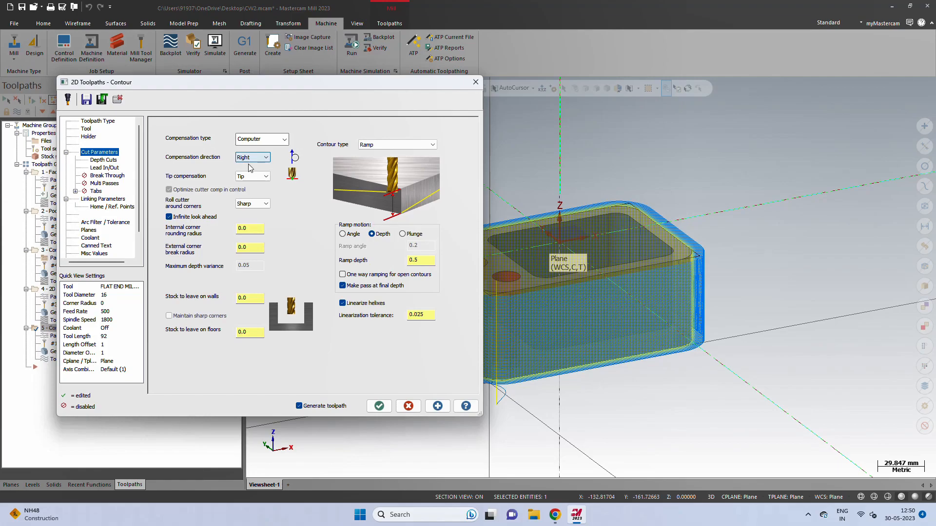
# Review the ramp contour's compensation type options, depth cuts, lead in/out and break through settings, and regenerate the toolpath
pyautogui.click(256, 140)
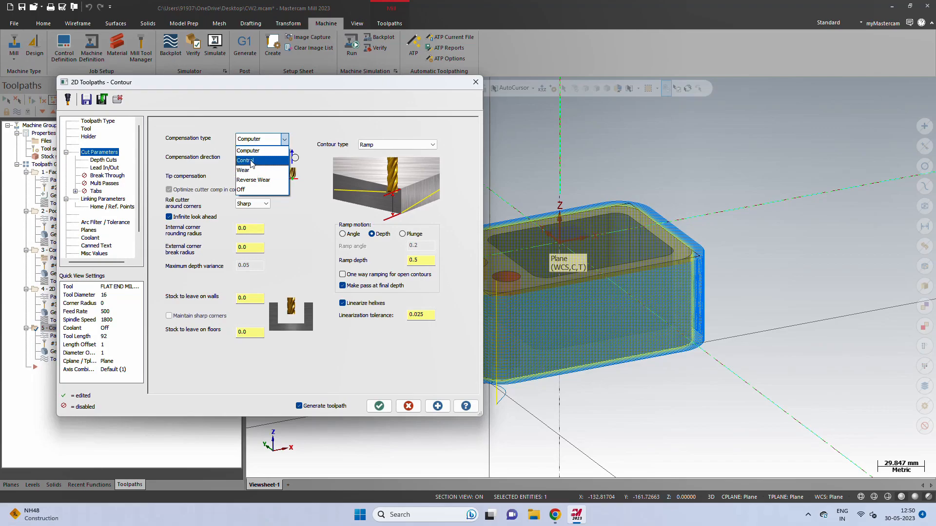
pyautogui.click(221, 137)
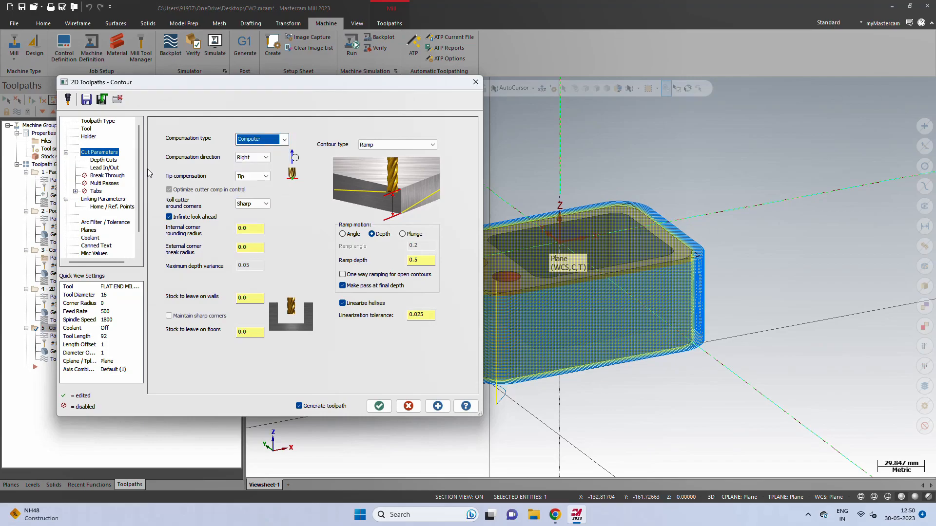
pyautogui.click(98, 160)
pyautogui.click(104, 168)
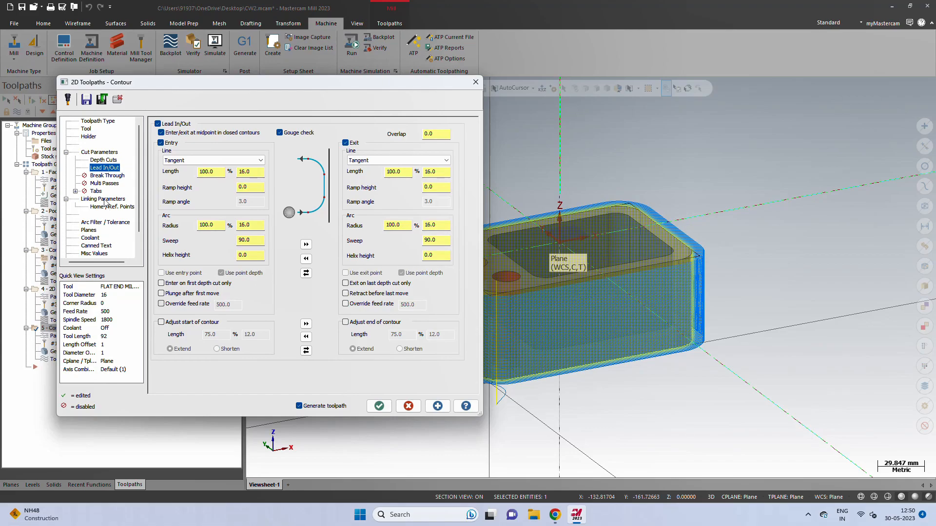
pyautogui.click(100, 176)
pyautogui.click(379, 406)
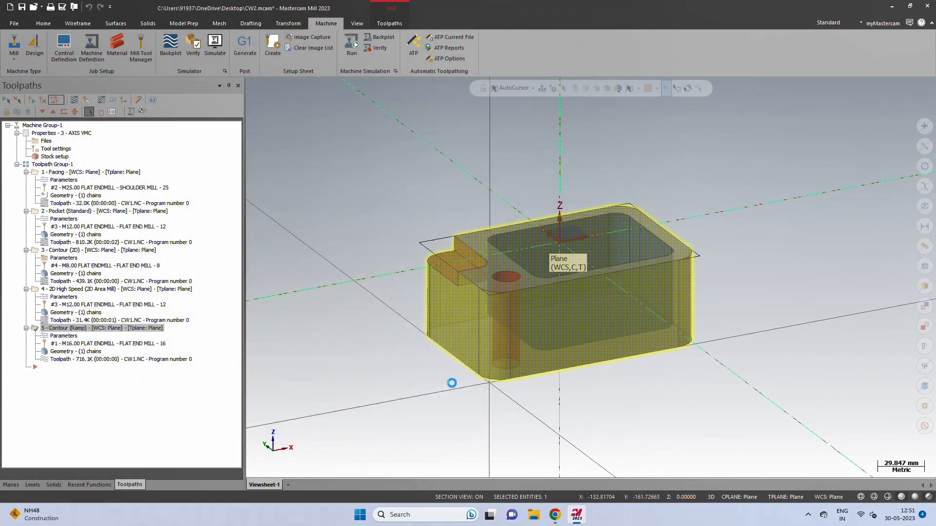
pyautogui.moveTo(603, 307)
pyautogui.mouseDown(button='middle')
pyautogui.moveTo(604, 326)
pyautogui.moveTo(592, 260)
pyautogui.moveTo(597, 303)
pyautogui.mouseUp(button='middle')
# Set the ramp contour's compensation type to Control and regenerate the toolpath to examine its position on the profile
pyautogui.click(64, 336)
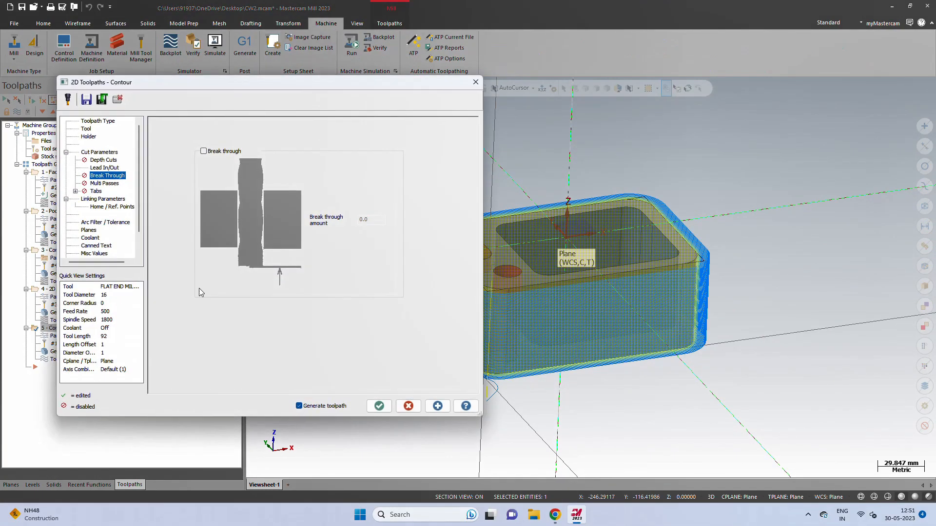
pyautogui.click(101, 152)
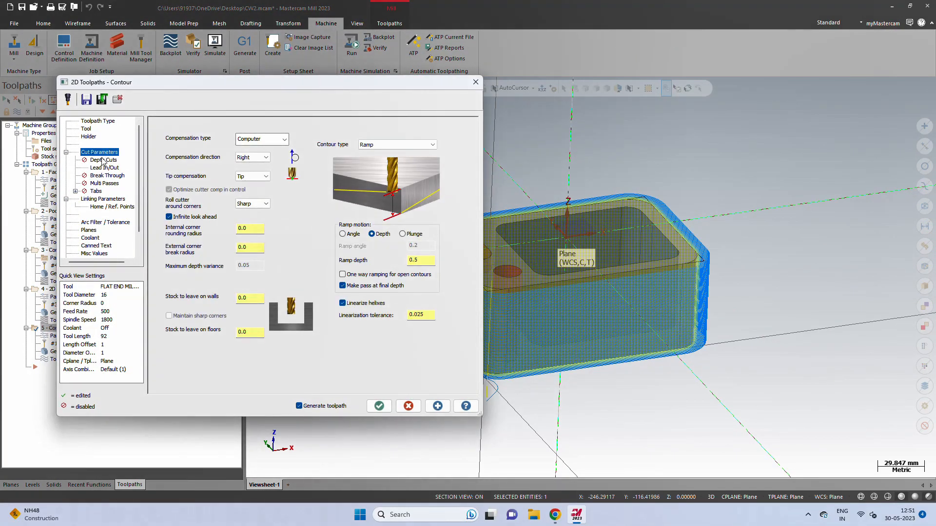
pyautogui.click(239, 176)
pyautogui.click(242, 184)
pyautogui.click(239, 141)
pyautogui.click(246, 157)
pyautogui.click(379, 406)
pyautogui.click(541, 276)
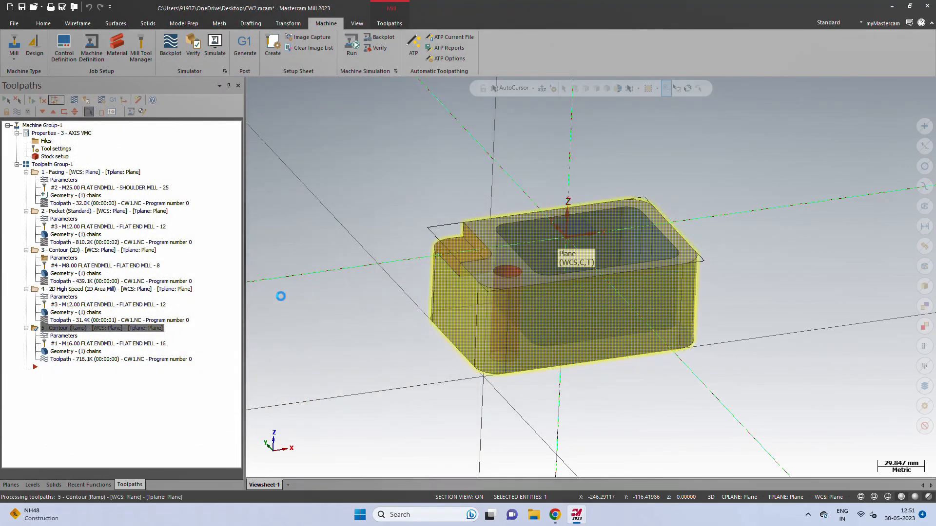
pyautogui.moveTo(503, 269); pyautogui.dragTo(458, 286, button='middle')
# Switch the ramp contour's compensation type to Wear and regenerate the toolpath to examine its offset from the part
pyautogui.click(68, 336)
pyautogui.click(284, 140)
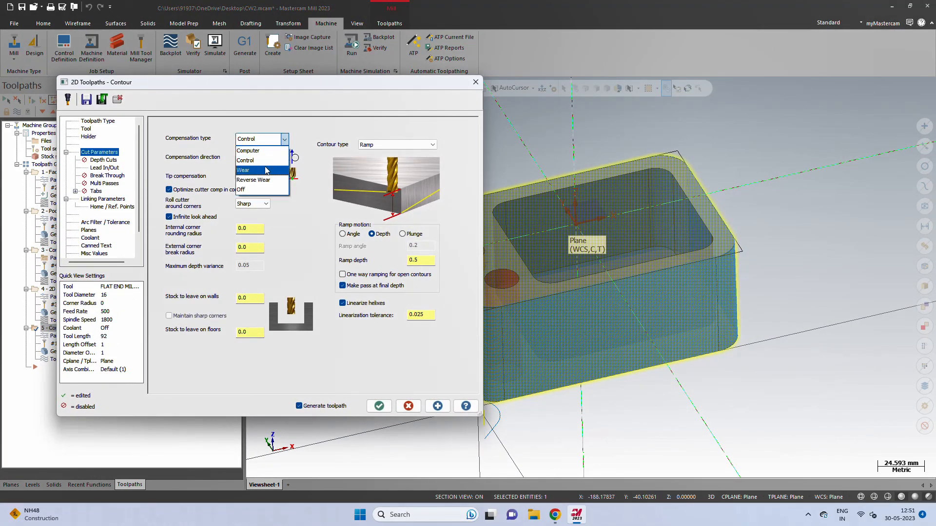
pyautogui.click(266, 170)
pyautogui.click(378, 406)
pyautogui.moveTo(528, 315)
pyautogui.mouseDown(button='middle')
pyautogui.moveTo(524, 347)
pyautogui.moveTo(527, 324)
pyautogui.mouseUp(button='middle')
# Try Reverse Wear as the ramp contour's compensation type, and regenerate the toolpath to compare it around the part
pyautogui.click(63, 337)
pyautogui.click(284, 139)
pyautogui.click(246, 180)
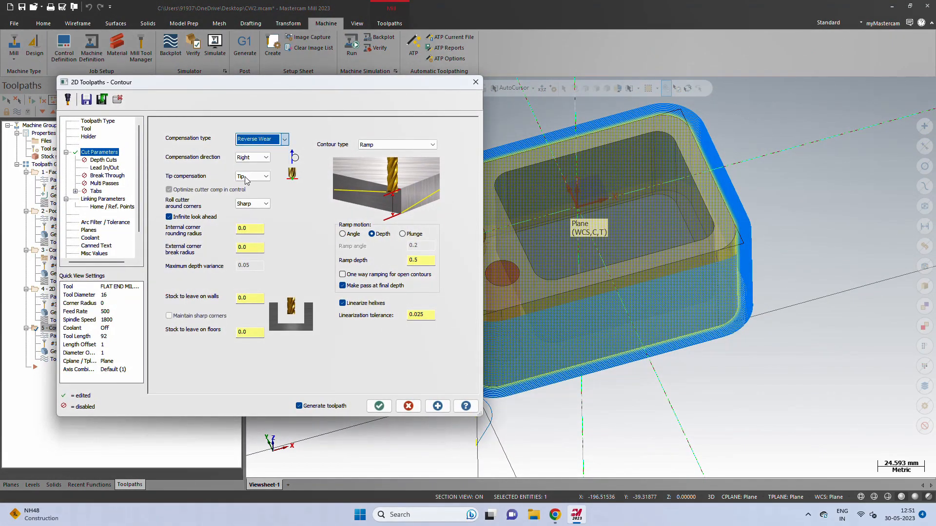
pyautogui.click(379, 406)
pyautogui.moveTo(443, 389)
pyautogui.mouseDown(button='middle')
pyautogui.moveTo(442, 407)
pyautogui.moveTo(442, 398)
pyautogui.mouseUp(button='middle')
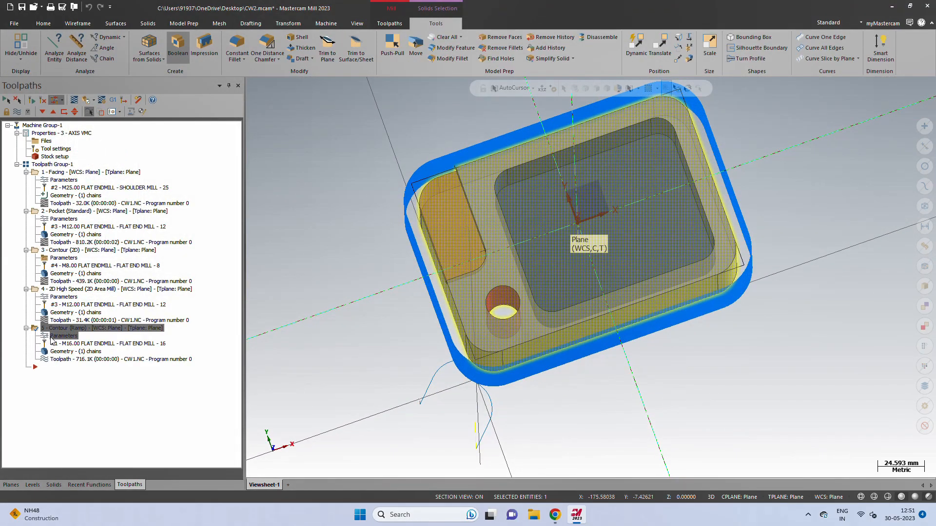
# Turn the ramp contour's cutter compensation type to Off and regenerate the toolpath
pyautogui.click(52, 339)
pyautogui.click(251, 139)
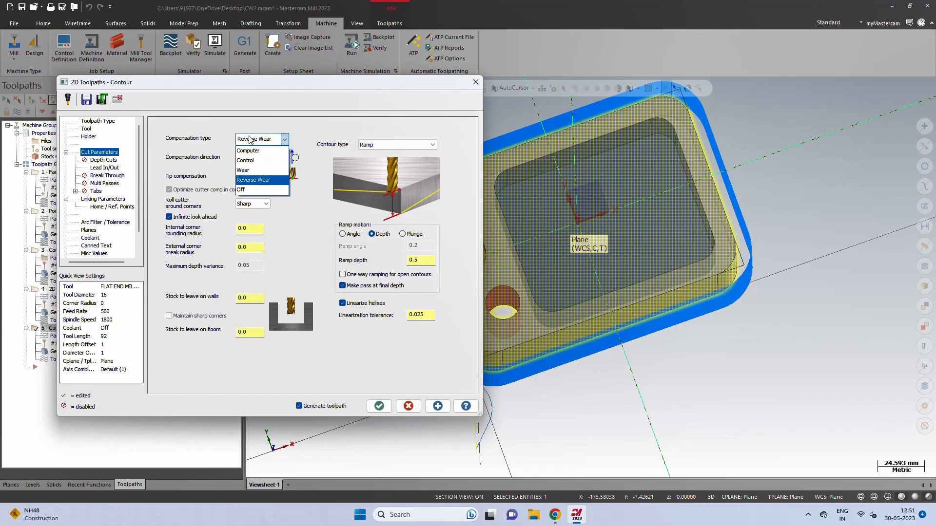
pyautogui.click(254, 190)
pyautogui.click(379, 406)
pyautogui.moveTo(458, 391); pyautogui.dragTo(454, 325, button='middle')
# Set the ramp contour's cutter compensation type back to Control and regenerate the toolpath
pyautogui.click(68, 335)
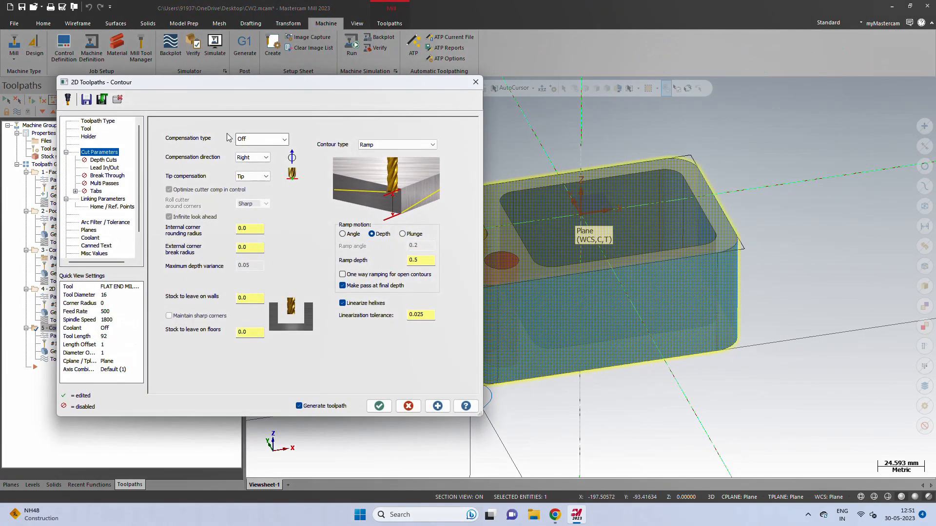
pyautogui.click(241, 139)
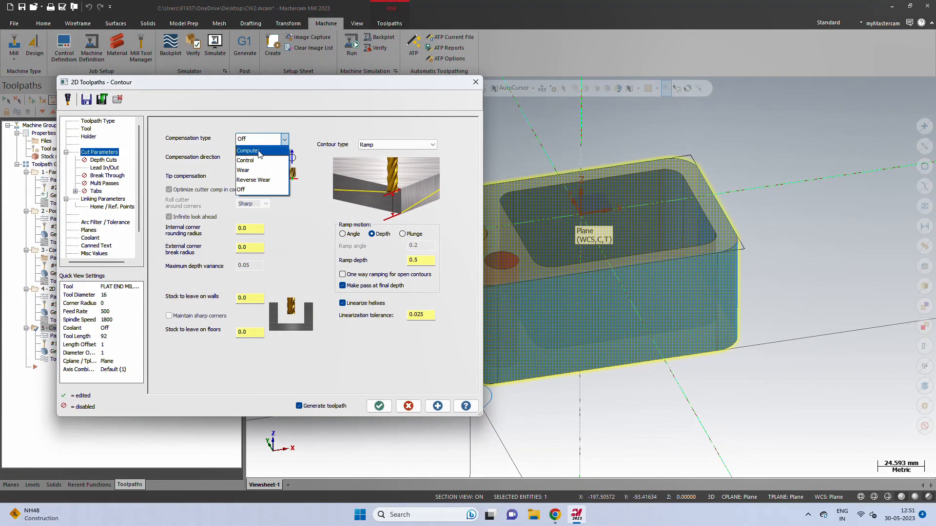
pyautogui.click(249, 151)
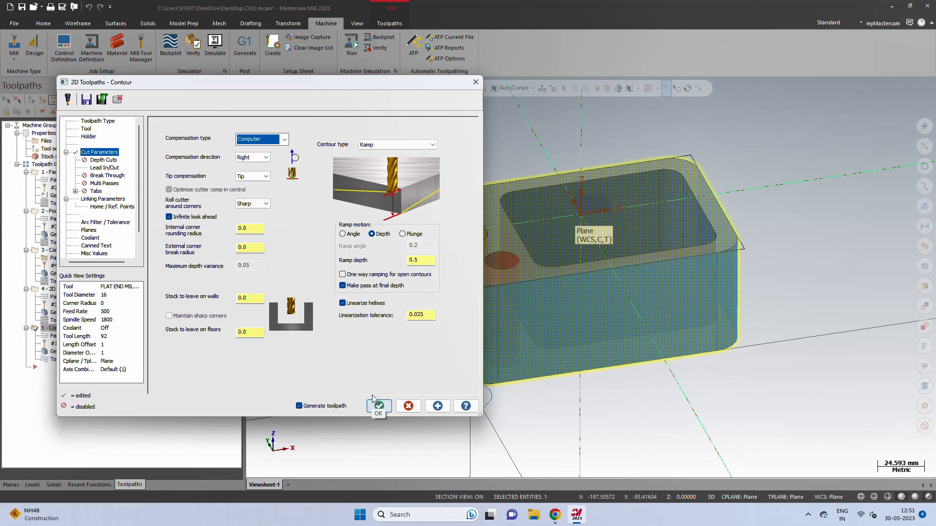
pyautogui.click(263, 140)
pyautogui.click(261, 159)
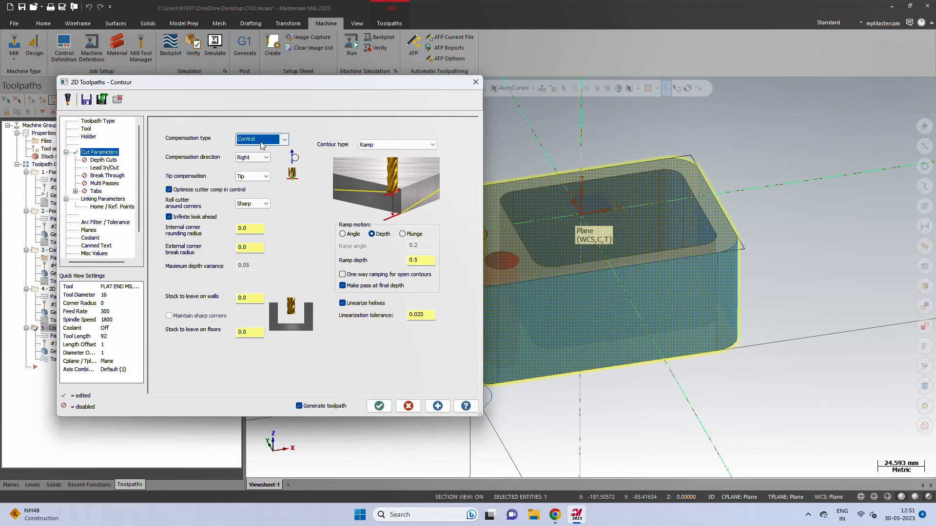
pyautogui.click(380, 405)
pyautogui.moveTo(436, 301); pyautogui.dragTo(448, 439, button='middle')
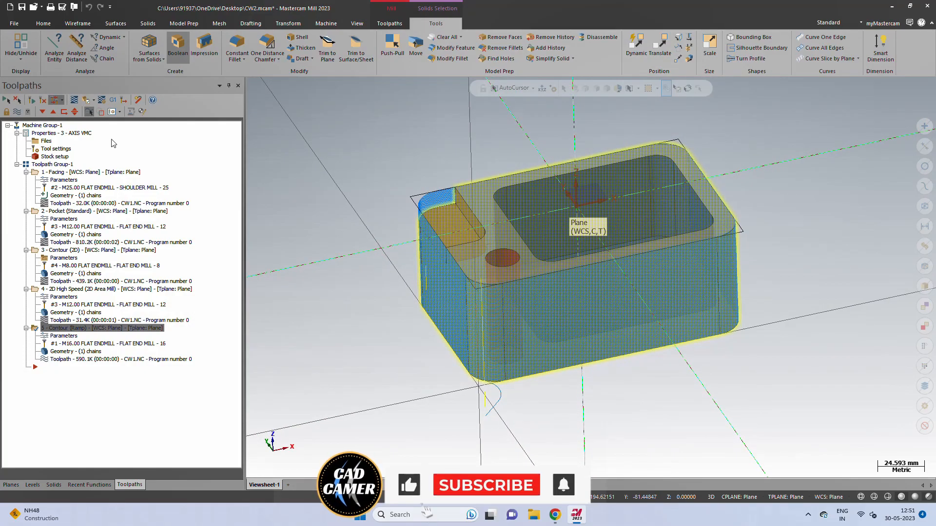
# Post only the selected ramp contour operation to an NC file named COMPENSATE-1
pyautogui.click(112, 99)
pyautogui.click(293, 270)
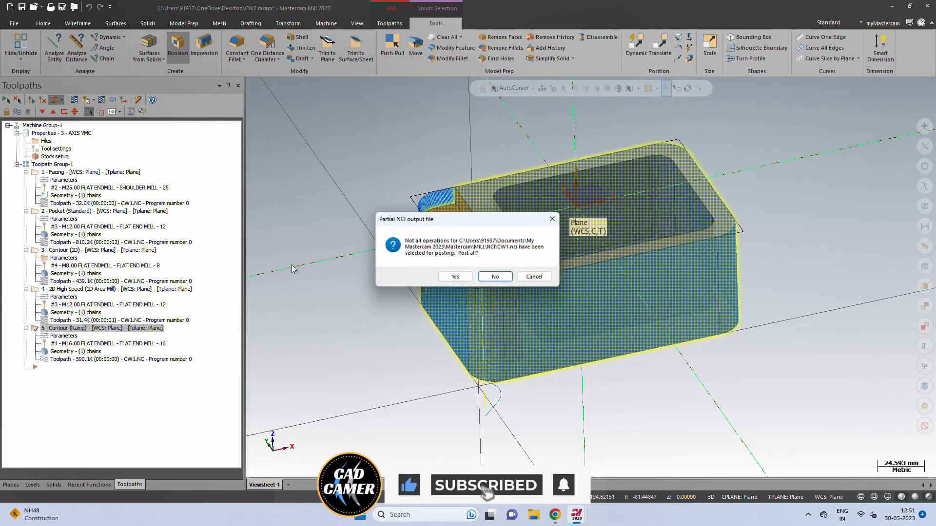
pyautogui.click(463, 275)
pyautogui.write('COMPEN')
pyautogui.write('SATION')
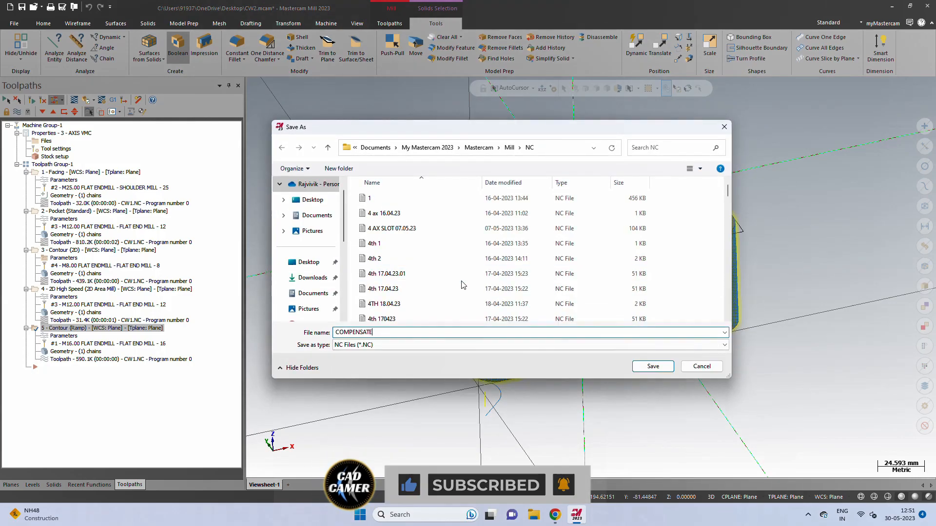
pyautogui.press('Return')
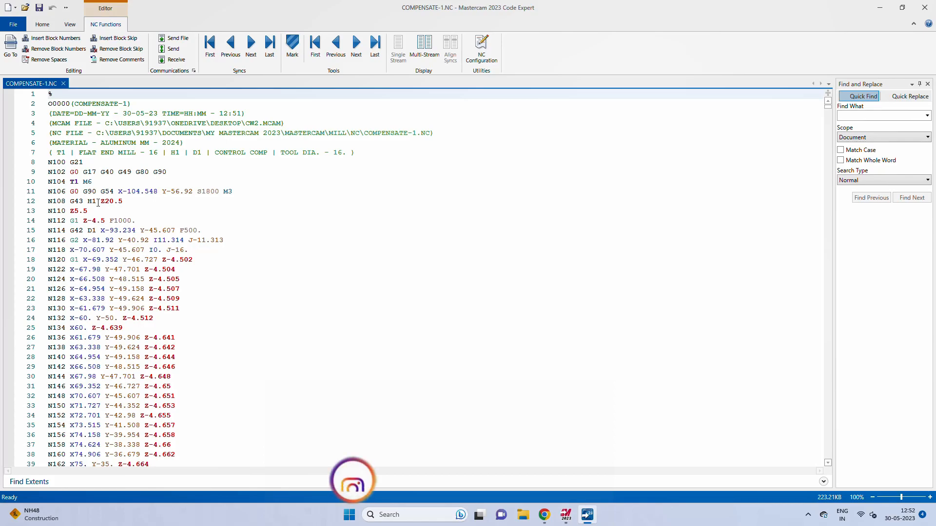
# Examine the COMPENSATE-1 code for the cutter compensation call on line N114, and return to the part
pyautogui.scroll(-1, 93, 211)
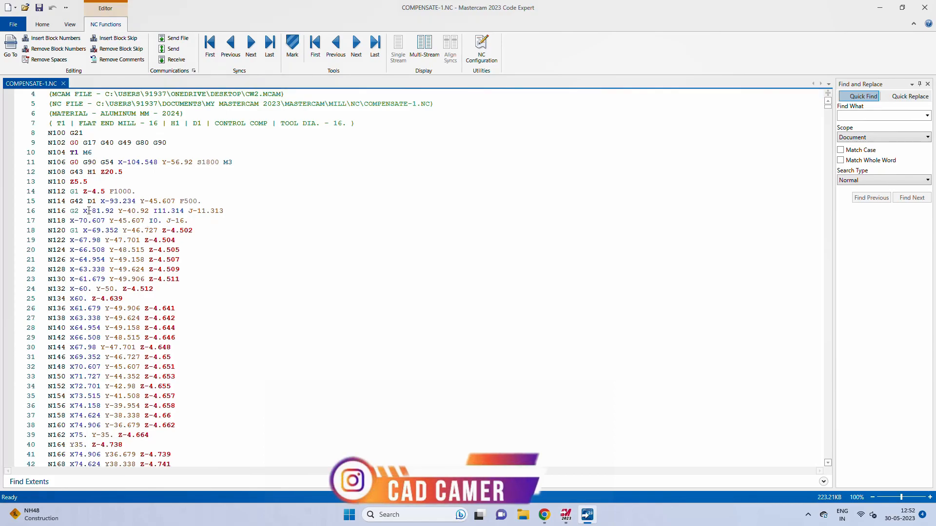
pyautogui.moveTo(70, 202); pyautogui.dragTo(93, 201)
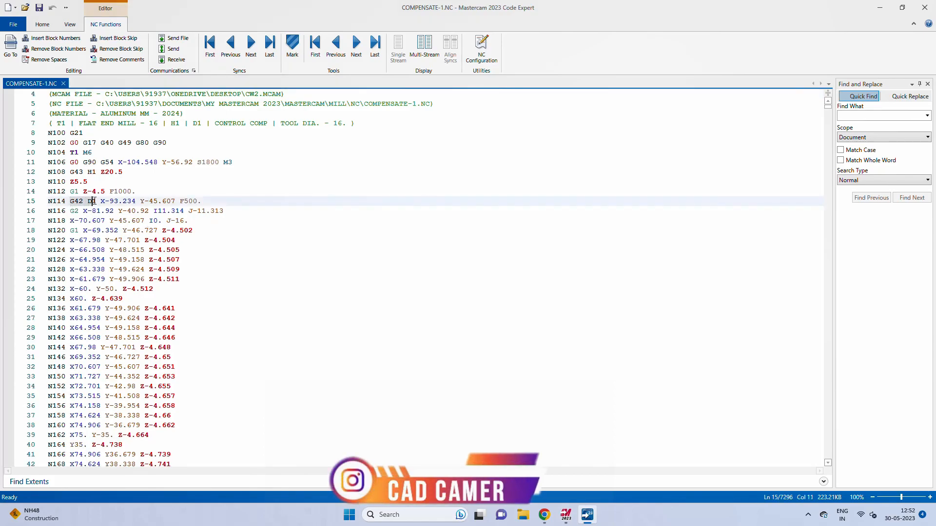
pyautogui.click(110, 240)
pyautogui.scroll(-2, 219, 240)
pyautogui.scroll(3, 218, 246)
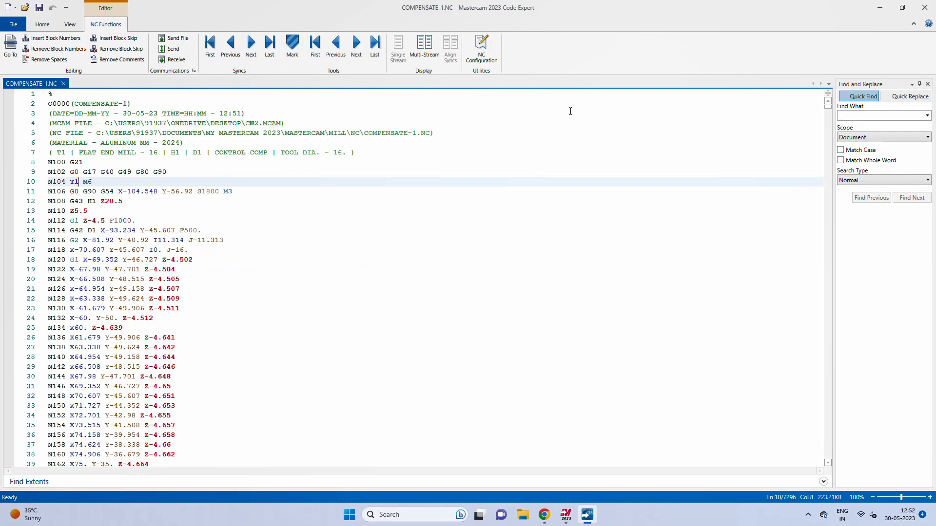
pyautogui.click(880, 7)
# Change the ramp contour's cutter compensation type to Computer and regenerate the toolpath
pyautogui.click(60, 336)
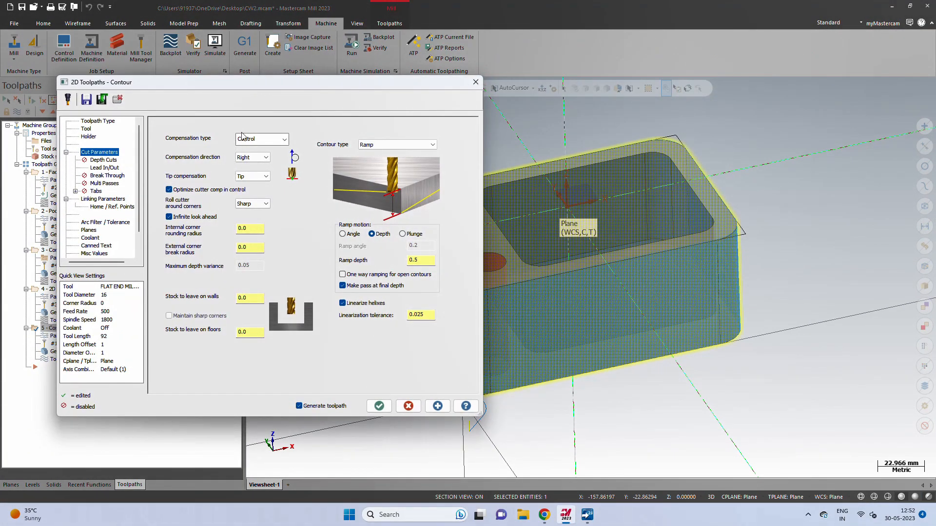
pyautogui.click(263, 139)
pyautogui.click(249, 147)
pyautogui.click(379, 407)
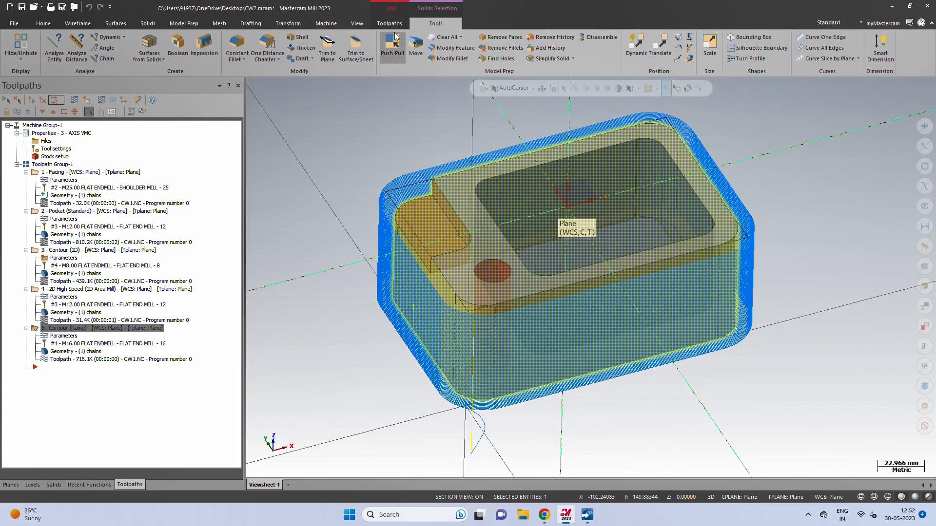
# Post only the ramp contour with computer compensation to an NC file named COMPENSATE-2
pyautogui.click(389, 23)
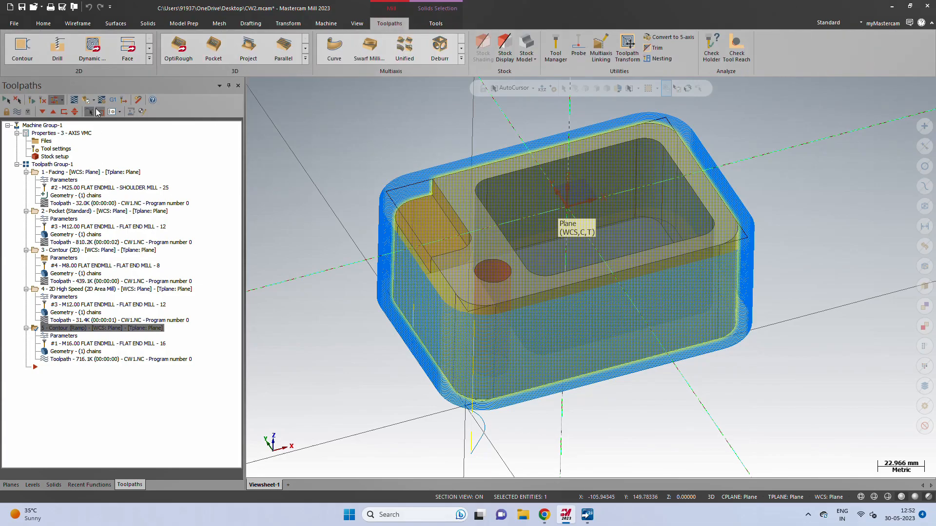
pyautogui.click(113, 100)
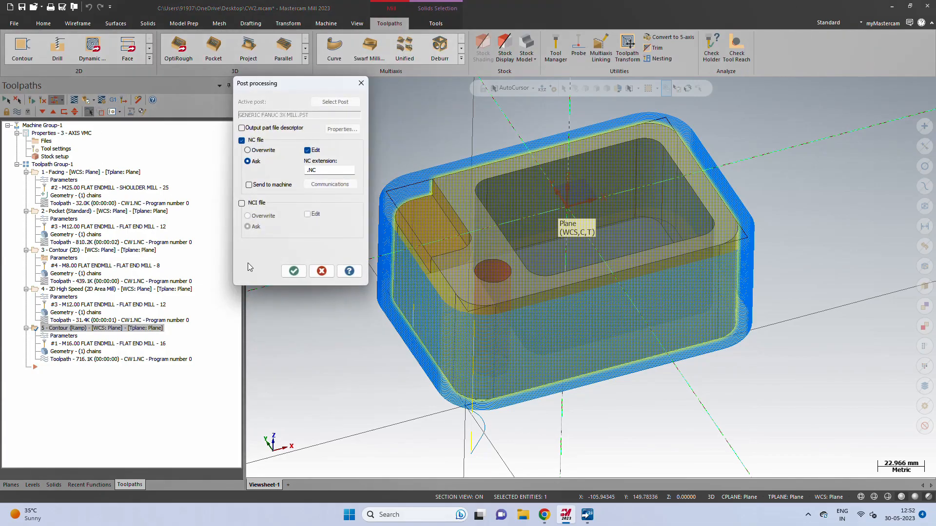
pyautogui.click(295, 271)
pyautogui.click(511, 279)
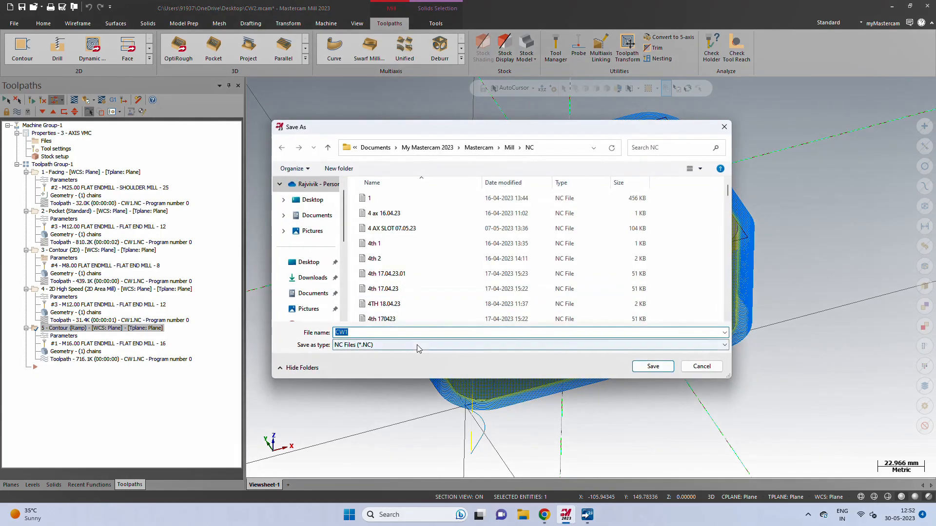
pyautogui.write('COMP')
pyautogui.write('ENSATE 1')
pyautogui.press('Return')
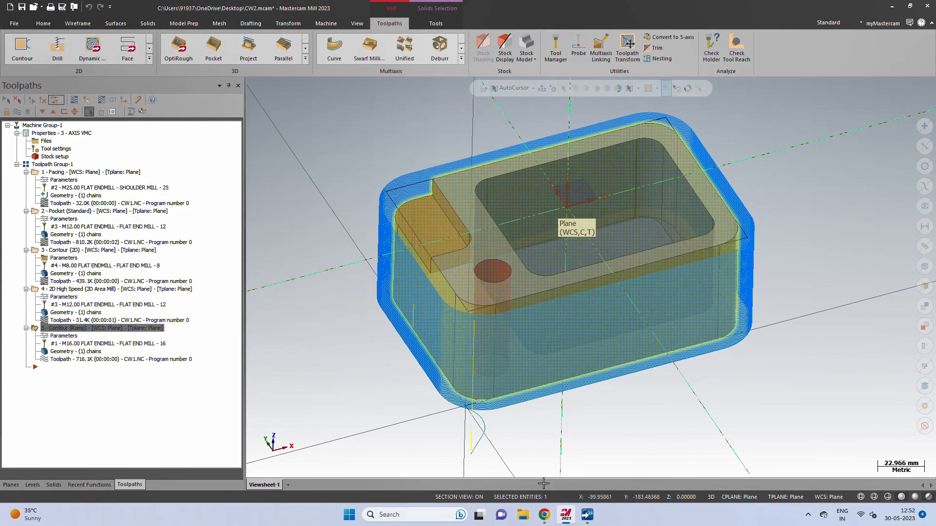
# Compare the opening lines of COMPENSATE-2 and COMPENSATE-1 in Code Expert, checking the compensation code on line N114
pyautogui.click(583, 517)
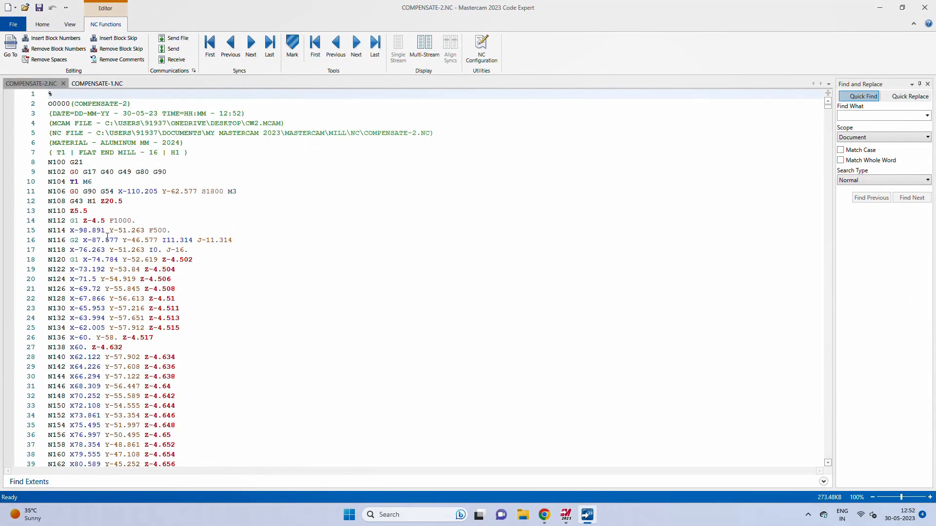
pyautogui.click(75, 202)
pyautogui.click(96, 220)
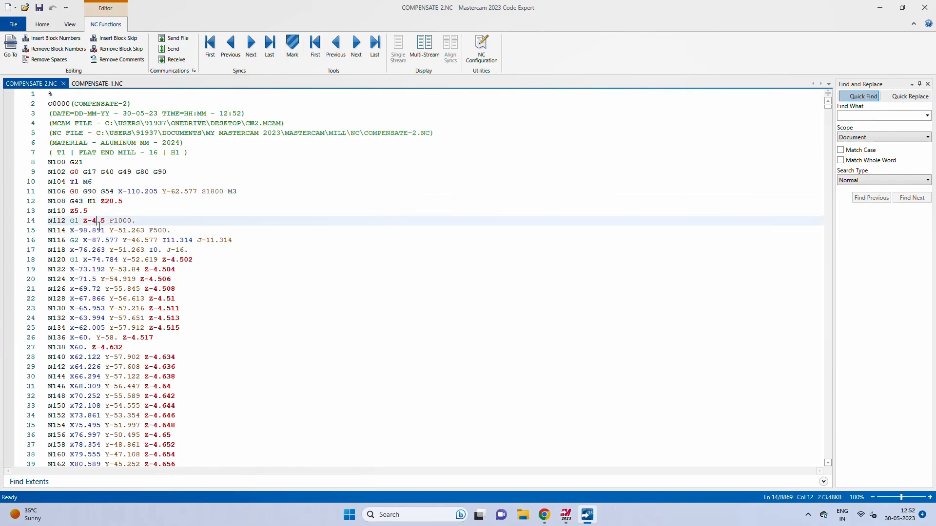
pyautogui.click(113, 250)
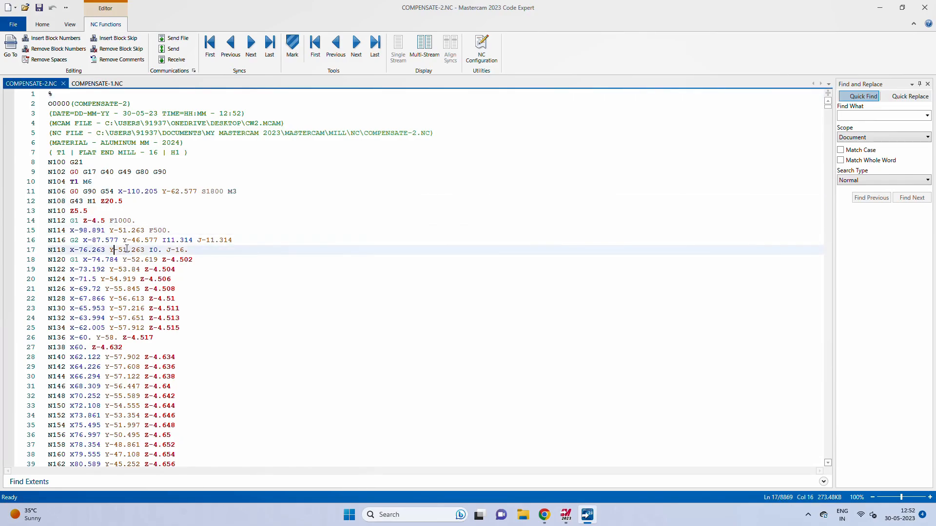
pyautogui.click(97, 84)
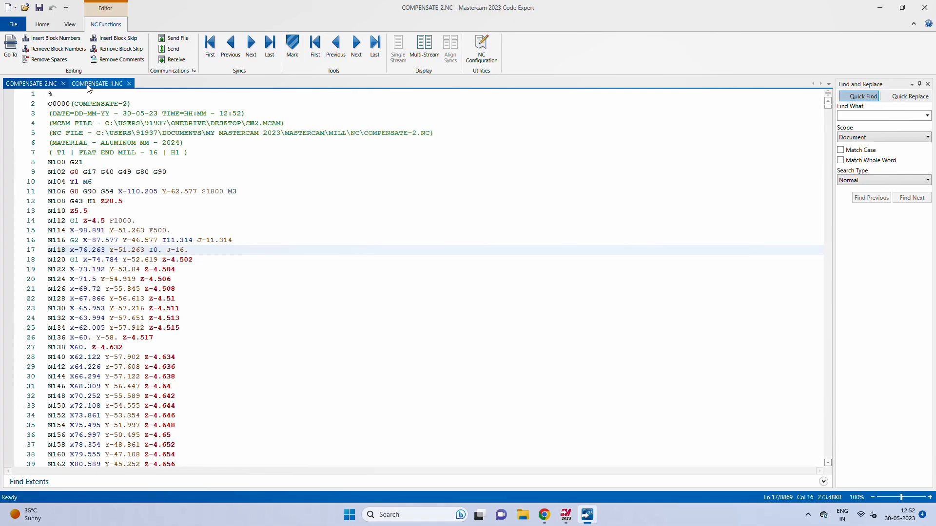
pyautogui.click(78, 182)
pyautogui.click(82, 231)
pyautogui.click(32, 84)
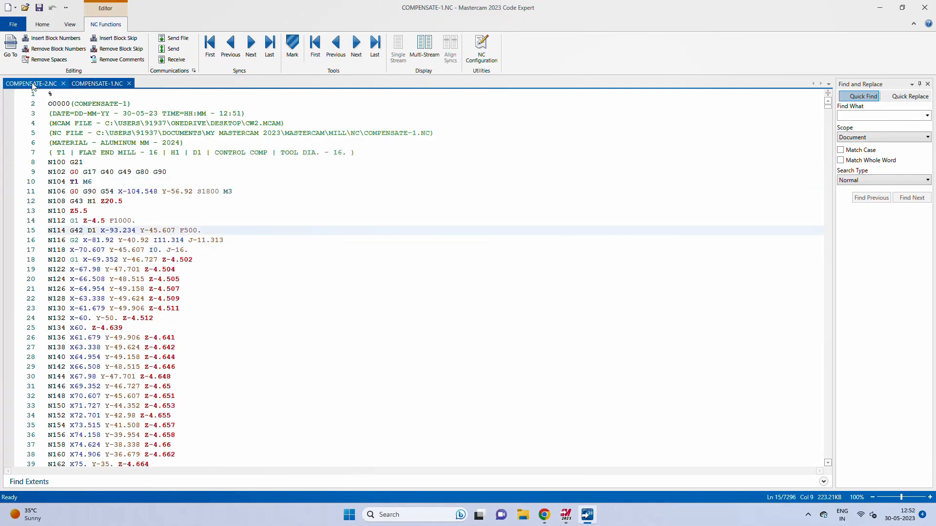
pyautogui.click(137, 231)
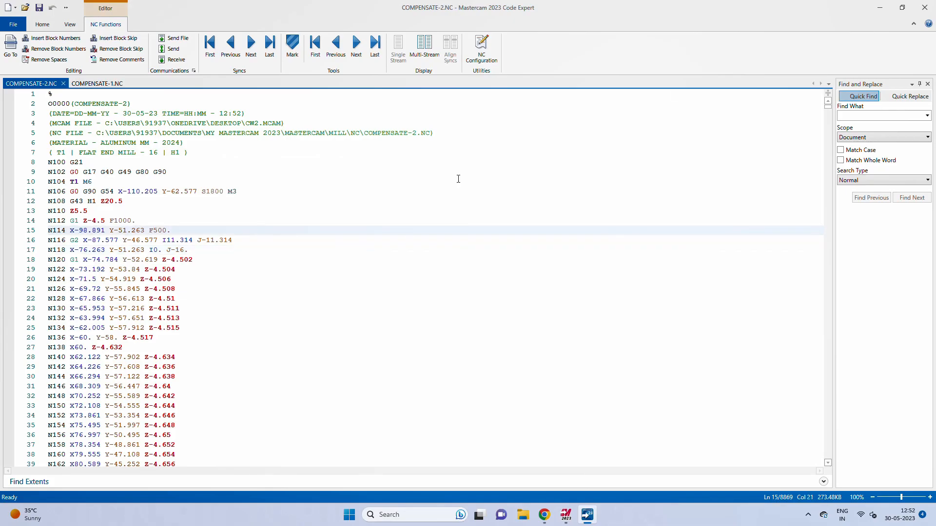
pyautogui.click(880, 7)
# Enable multi passes for the ramp contour, with the rough pass number and spacing both set to 0
pyautogui.moveTo(674, 222)
pyautogui.mouseDown(button='middle')
pyautogui.moveTo(673, 243)
pyautogui.moveTo(672, 210)
pyautogui.mouseUp(button='middle')
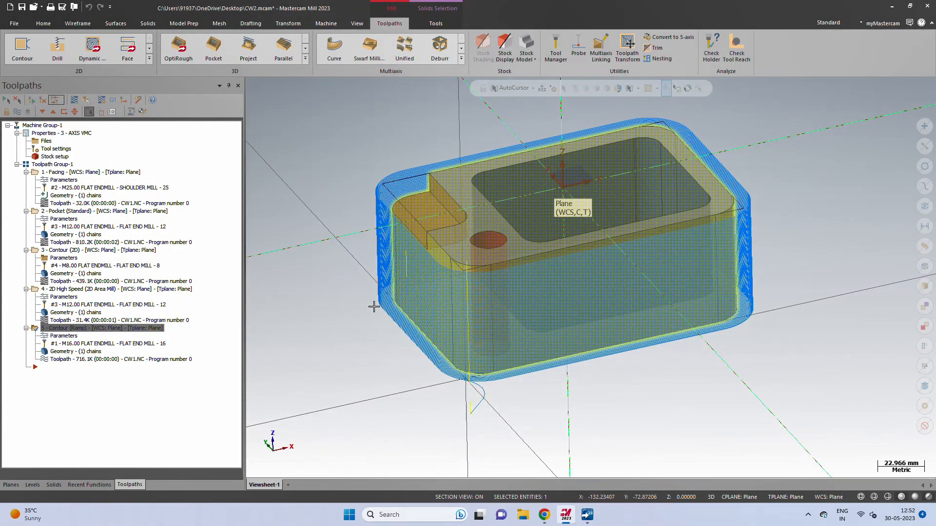
pyautogui.moveTo(373, 307); pyautogui.dragTo(376, 313, button='middle')
pyautogui.scroll(-2, 481, 291)
pyautogui.scroll(1, 570, 231)
pyautogui.moveTo(570, 230); pyautogui.dragTo(572, 230, button='middle')
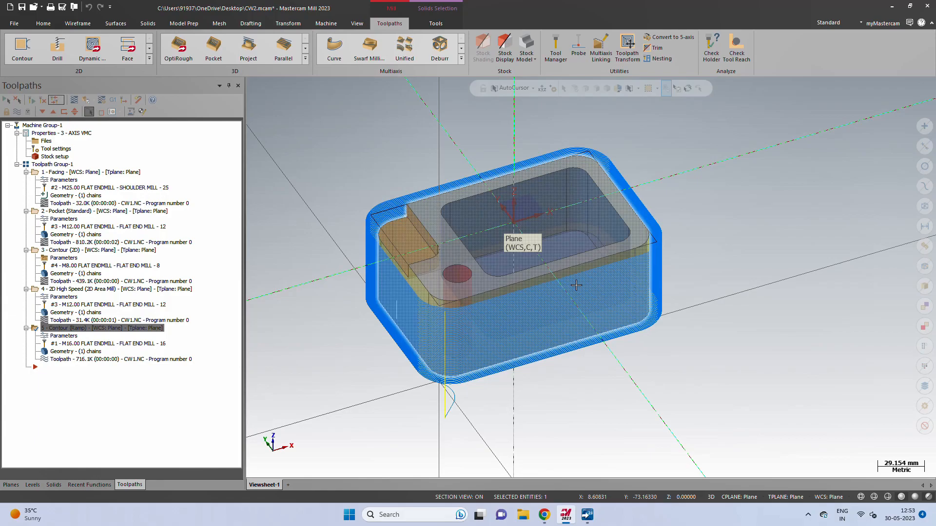
pyautogui.click(54, 337)
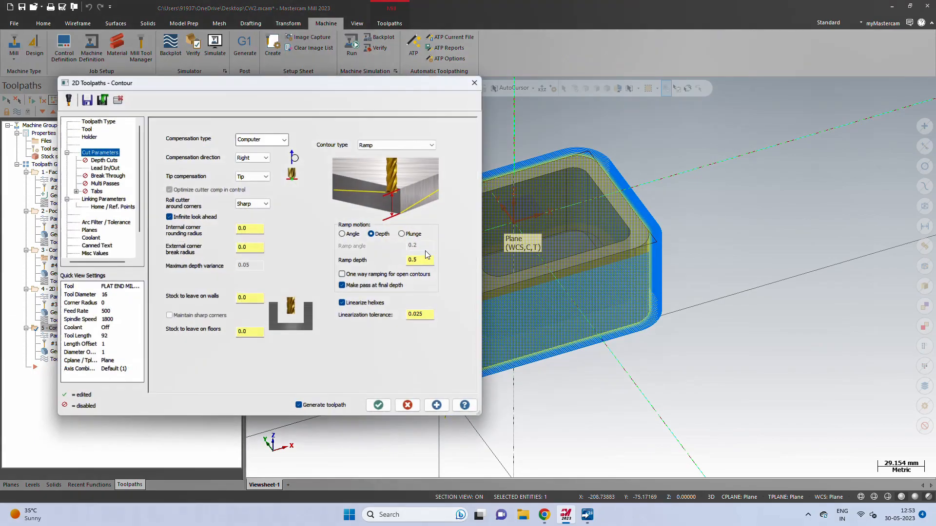
pyautogui.click(104, 183)
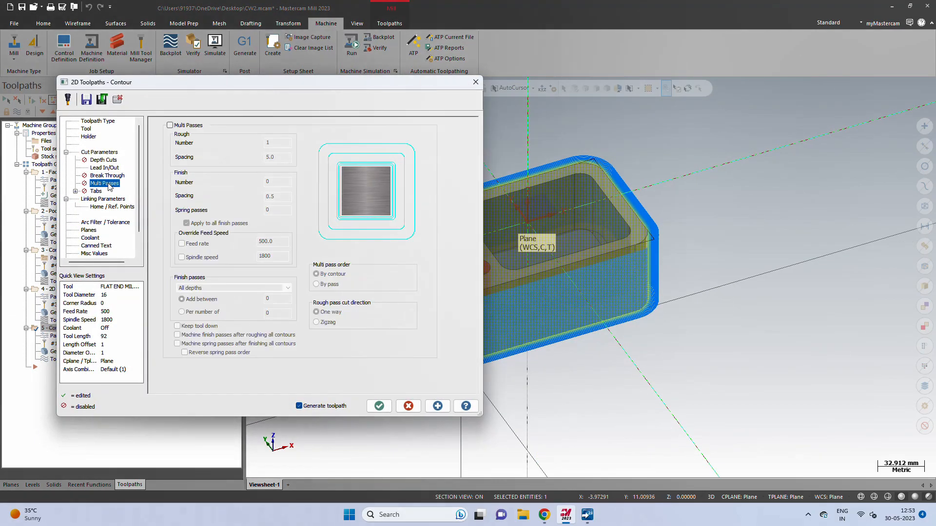
pyautogui.click(173, 126)
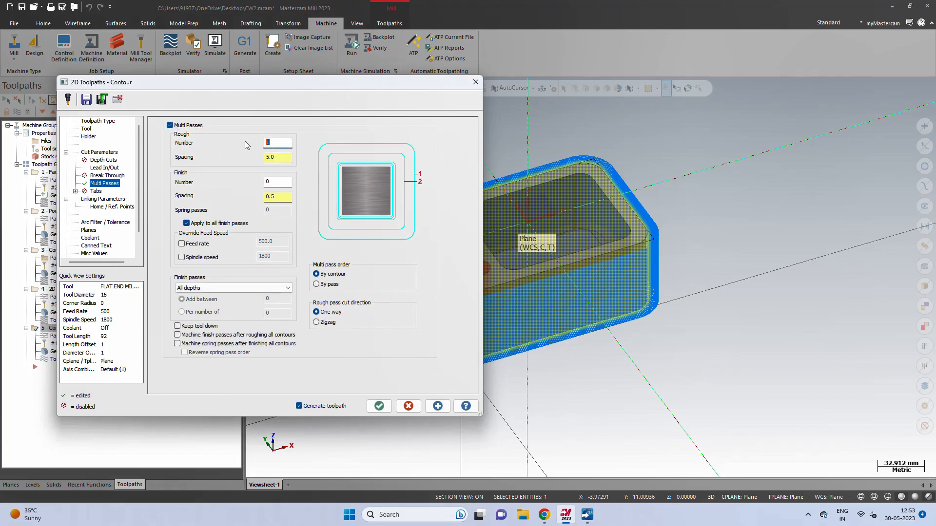
pyautogui.write('0')
pyautogui.press('Tab')
# Set the ramp contour to 5 finish passes with 3 mm spacing and regenerate the toolpath
pyautogui.click(276, 181)
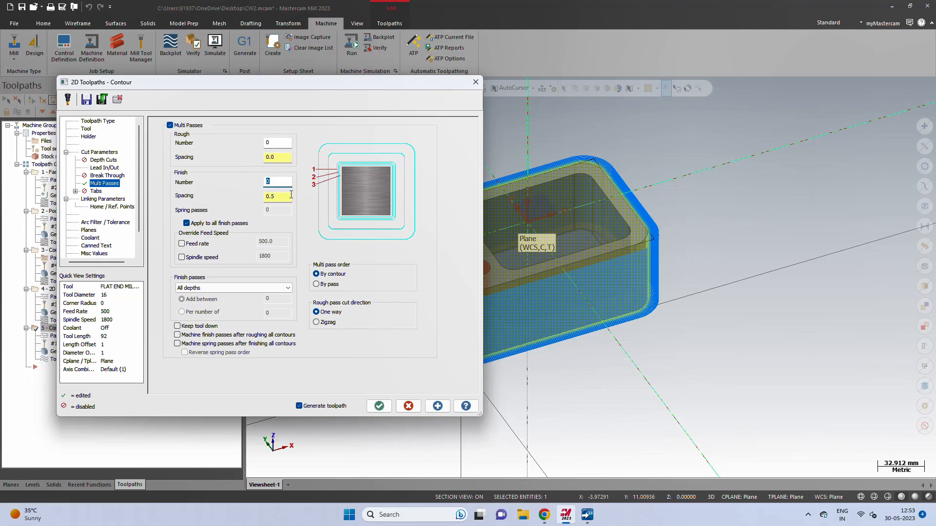
pyautogui.write('5')
pyautogui.press('Tab')
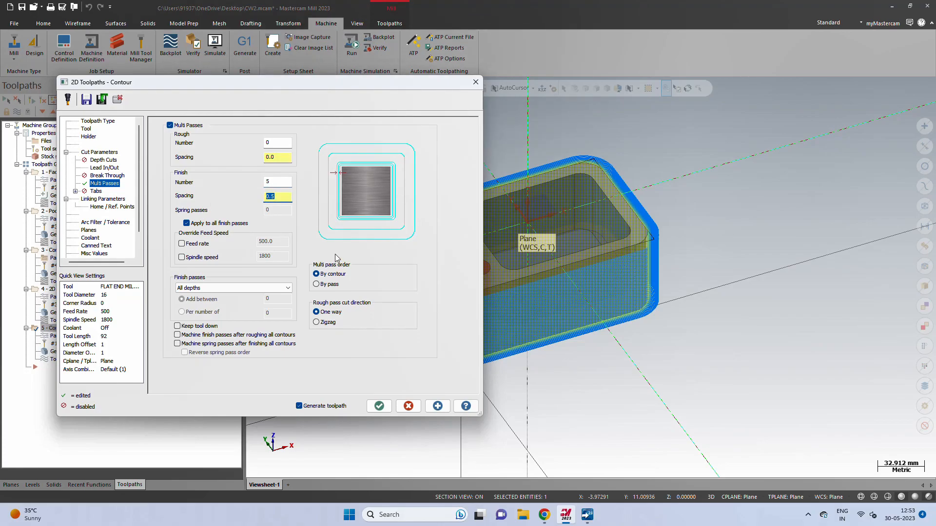
pyautogui.write('3')
pyautogui.click(283, 181)
pyautogui.click(379, 406)
# Backplot the multi-pass ramp contour and examine the tool's passes around the part's outer profile
pyautogui.scroll(1, 553, 214)
pyautogui.moveTo(552, 215)
pyautogui.mouseDown(button='middle')
pyautogui.moveTo(550, 270)
pyautogui.moveTo(551, 215)
pyautogui.mouseUp(button='middle')
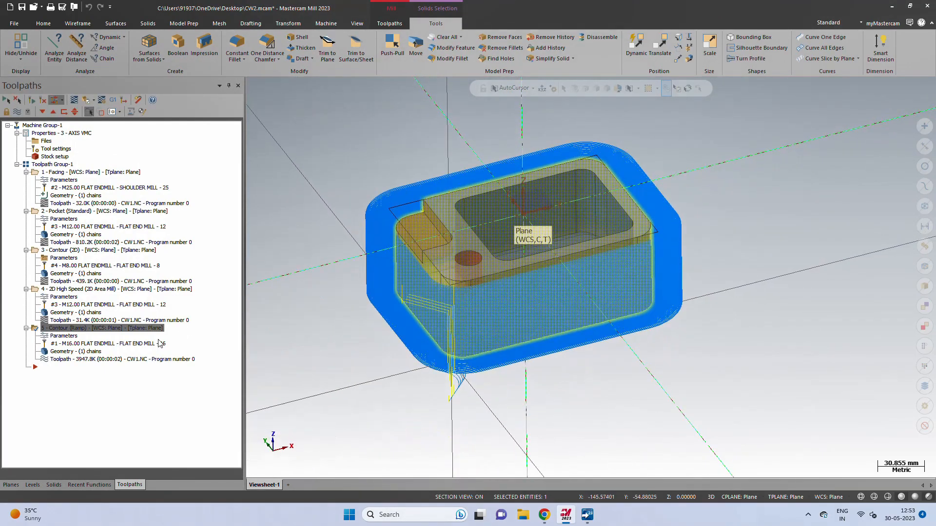
pyautogui.hotkey('alt', 't')
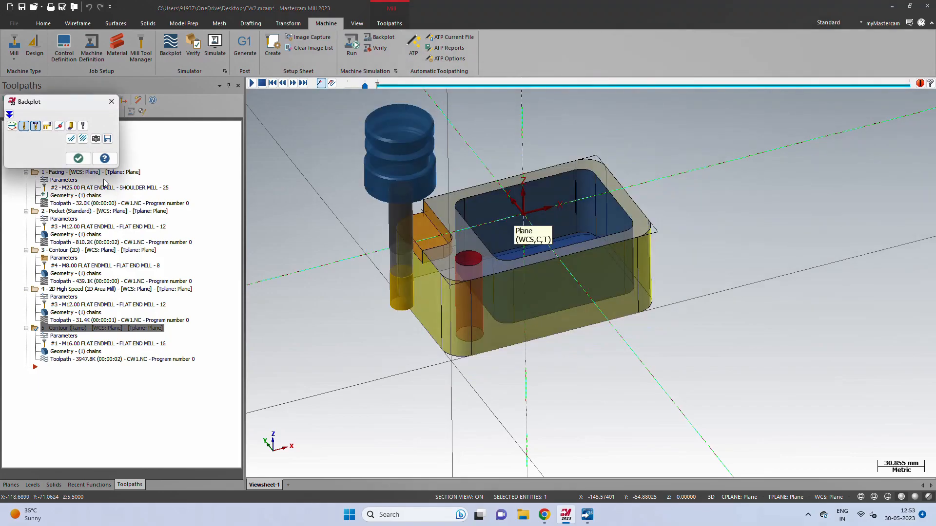
pyautogui.click(251, 83)
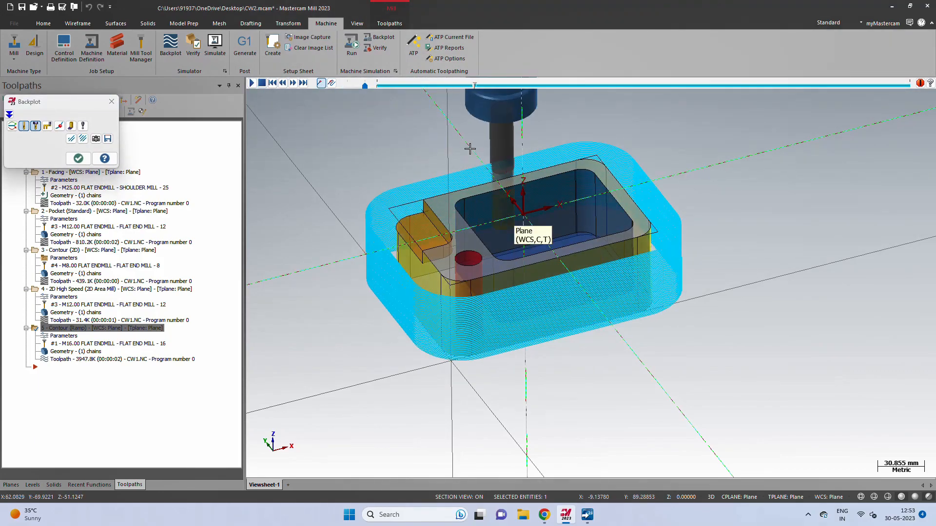
pyautogui.moveTo(586, 209); pyautogui.dragTo(520, 289, button='middle')
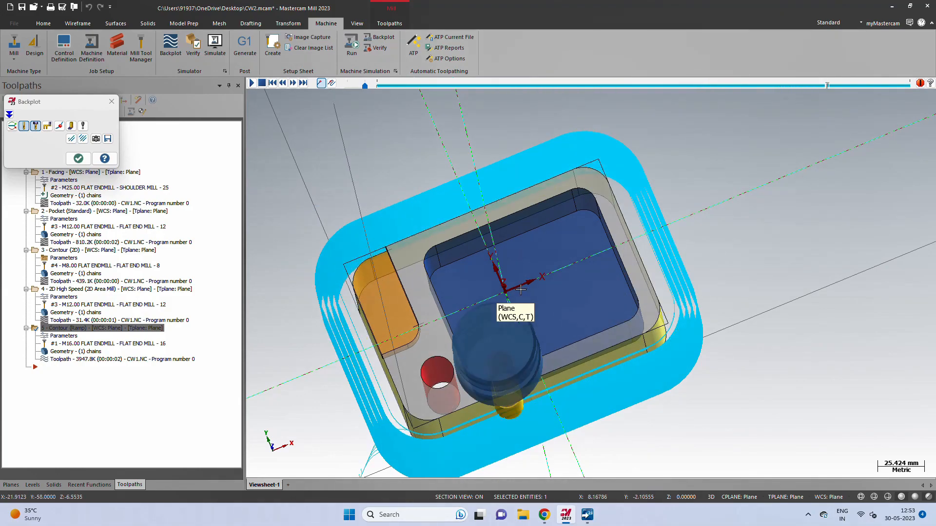
pyautogui.moveTo(520, 289); pyautogui.dragTo(484, 255, button='middle')
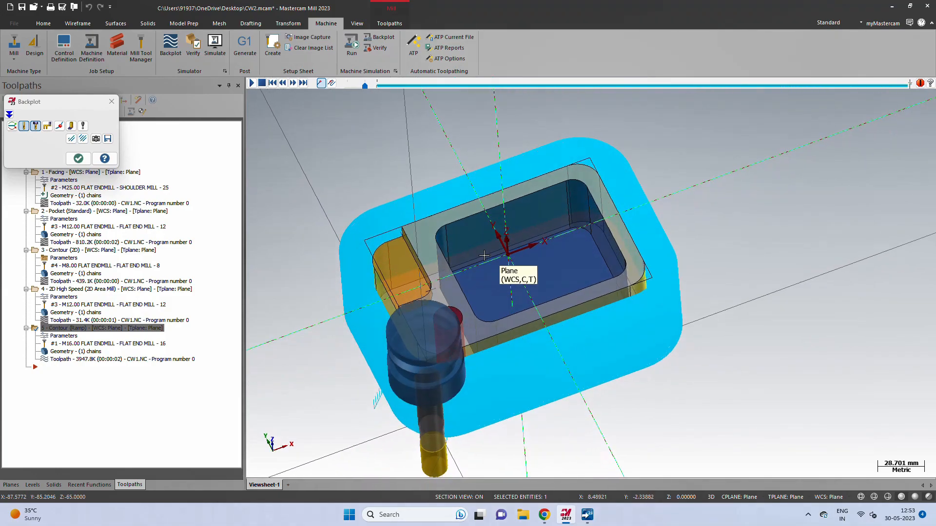
# Set the ramp contour's multi pass order to By pass and regenerate the toolpath
pyautogui.click(78, 158)
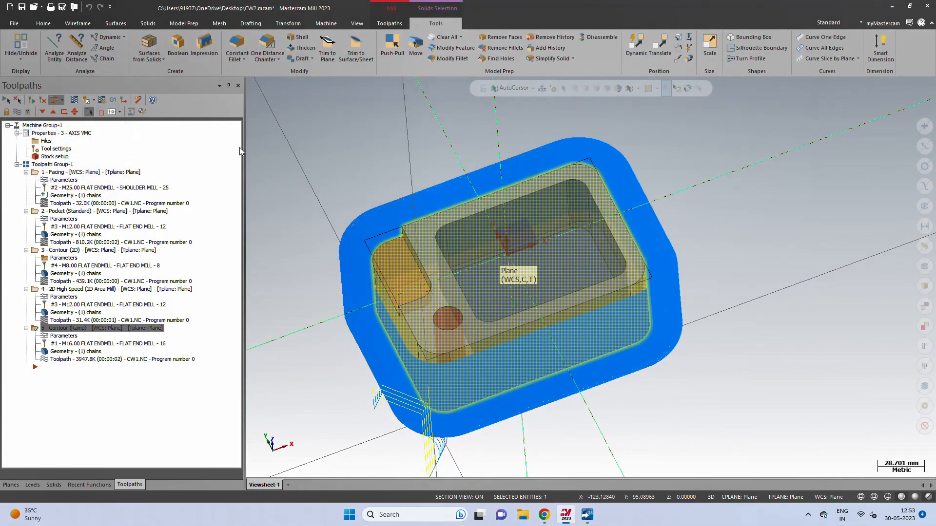
pyautogui.click(73, 336)
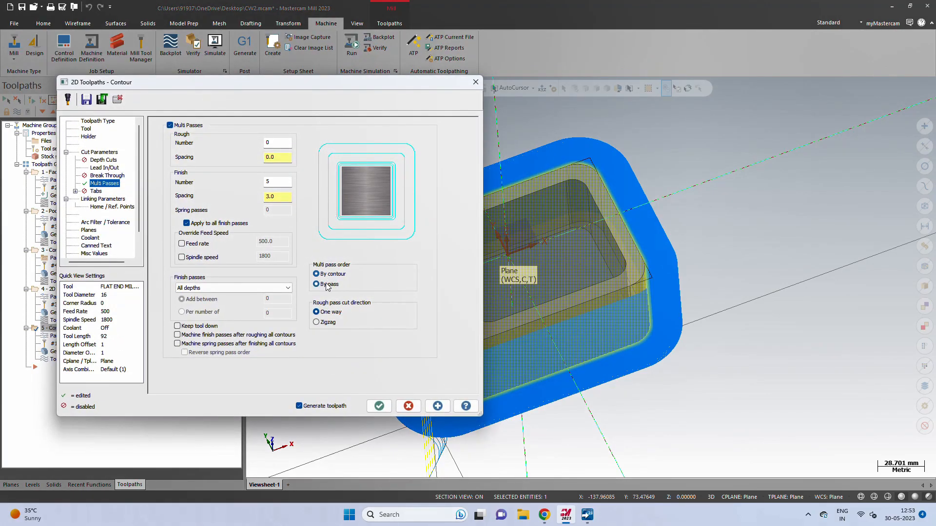
pyautogui.click(379, 406)
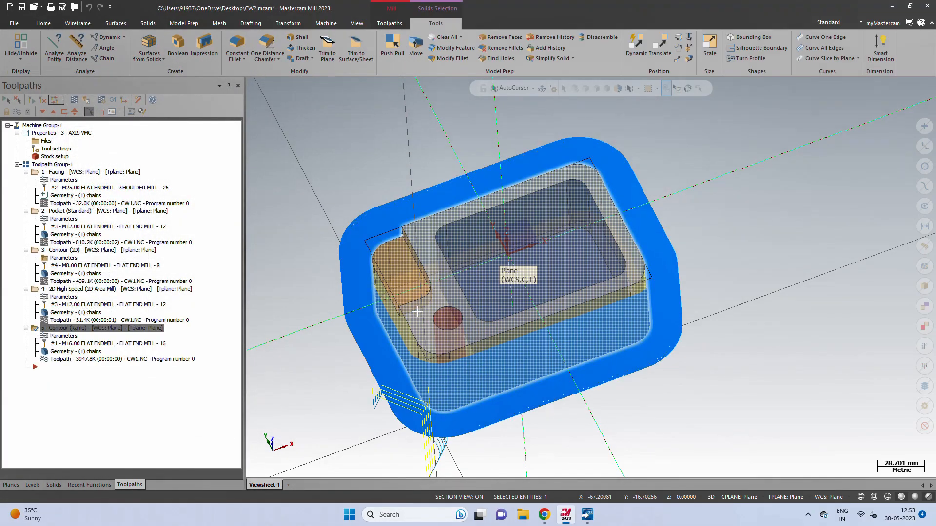
# Backplot the regenerated ramp contour and examine the order in which the tool cuts its passes
pyautogui.moveTo(424, 325); pyautogui.dragTo(408, 298, button='middle')
pyautogui.click(64, 359)
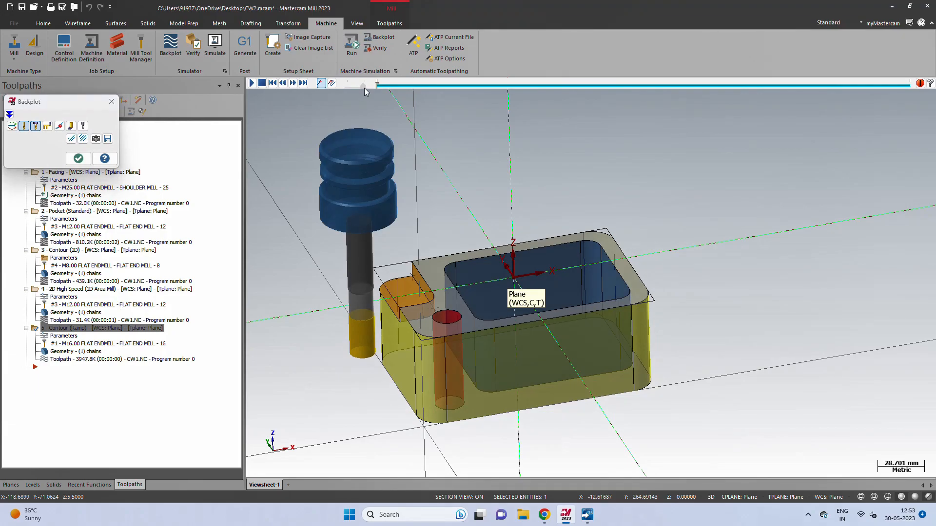
pyautogui.click(251, 83)
pyautogui.moveTo(495, 363)
pyautogui.mouseDown(button='middle')
pyautogui.moveTo(483, 405)
pyautogui.moveTo(490, 365)
pyautogui.mouseUp(button='middle')
pyautogui.click(78, 159)
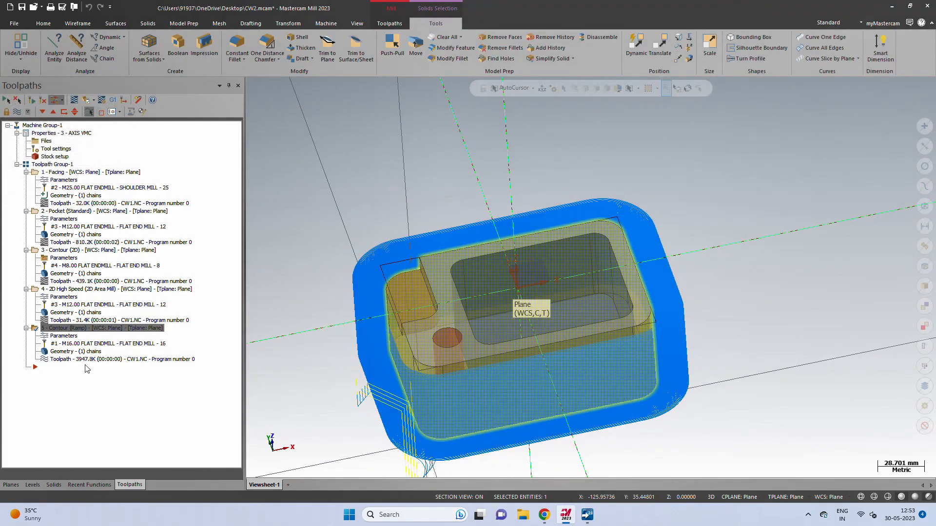
# Set the multi pass order to By contour and the rough cut direction to Zigzag, enable Keep tool down, and regenerate the ramp contour
pyautogui.click(63, 336)
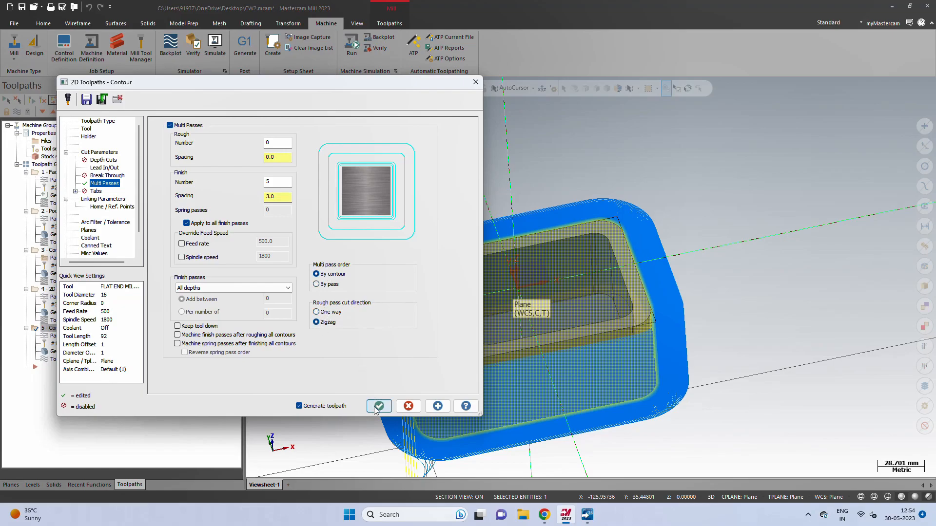
pyautogui.click(213, 326)
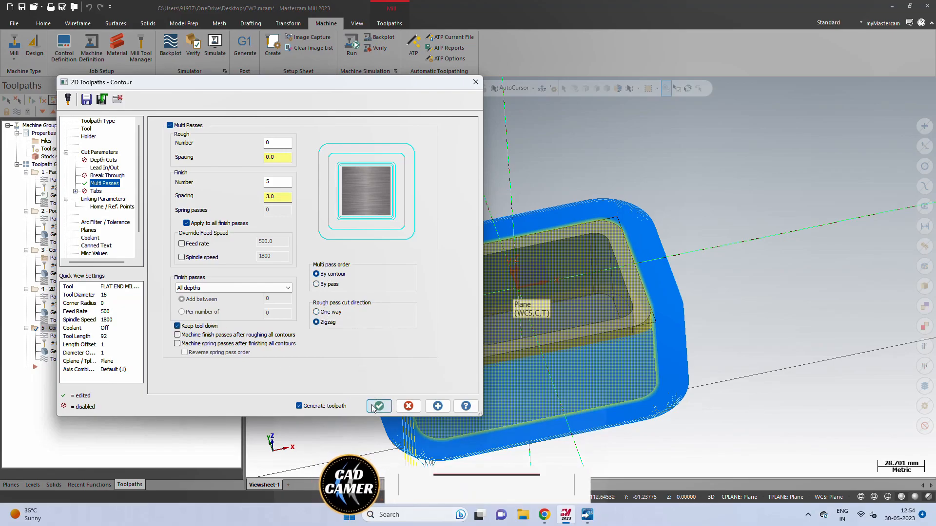
pyautogui.click(379, 406)
pyautogui.moveTo(477, 404); pyautogui.dragTo(384, 371, button='middle')
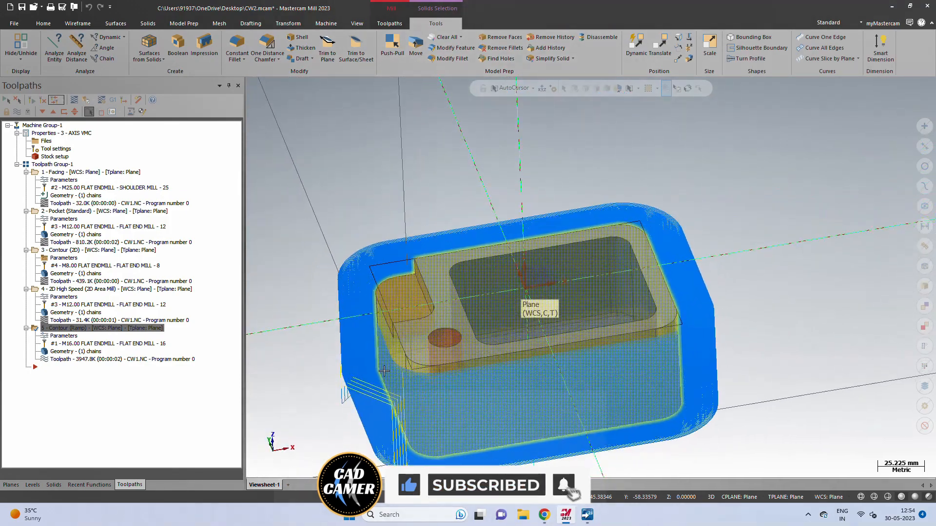
# Switch the ramp contour's multi pass order to By pass and backplot the regenerated passes around the part
pyautogui.click(145, 336)
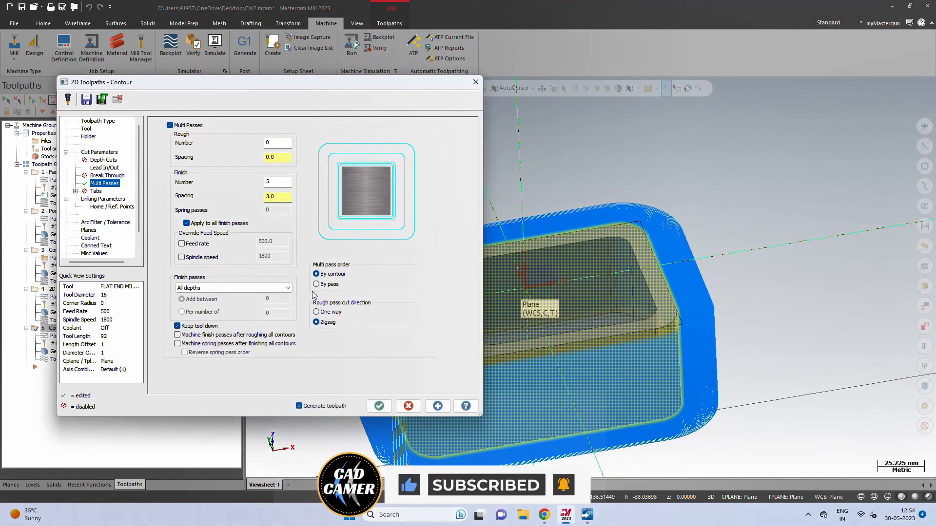
pyautogui.click(381, 404)
pyautogui.click(98, 360)
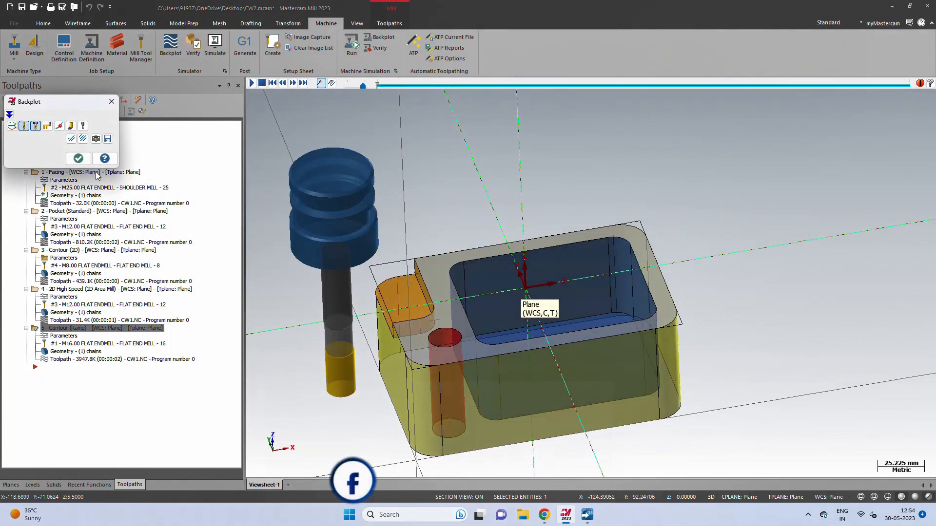
pyautogui.click(251, 84)
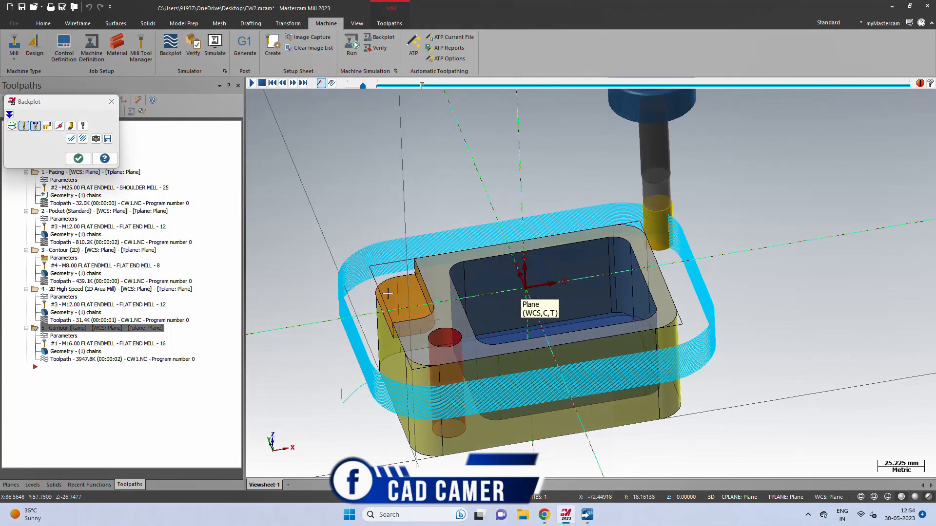
pyautogui.moveTo(400, 307)
pyautogui.mouseDown(button='middle')
pyautogui.moveTo(404, 414)
pyautogui.moveTo(402, 263)
pyautogui.mouseUp(button='middle')
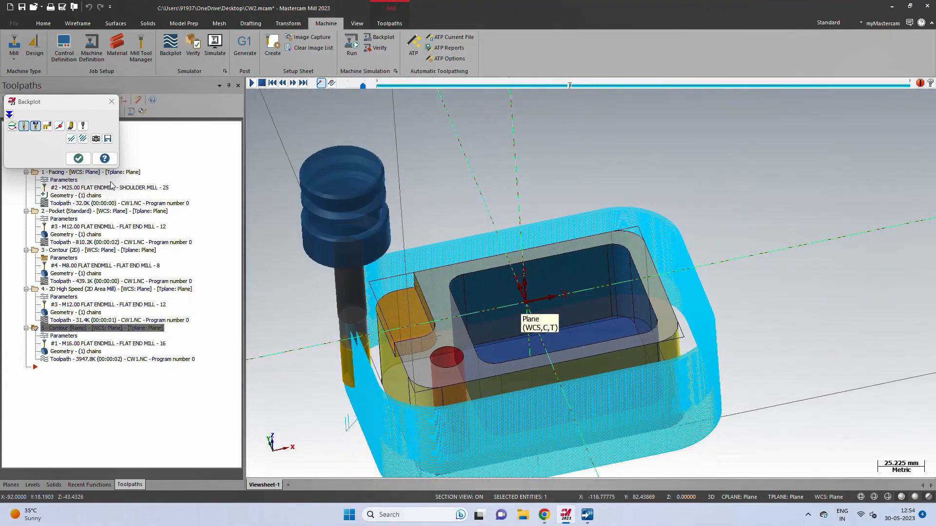
pyautogui.moveTo(414, 342)
pyautogui.mouseDown(button='middle')
pyautogui.moveTo(418, 409)
pyautogui.moveTo(418, 331)
pyautogui.mouseUp(button='middle')
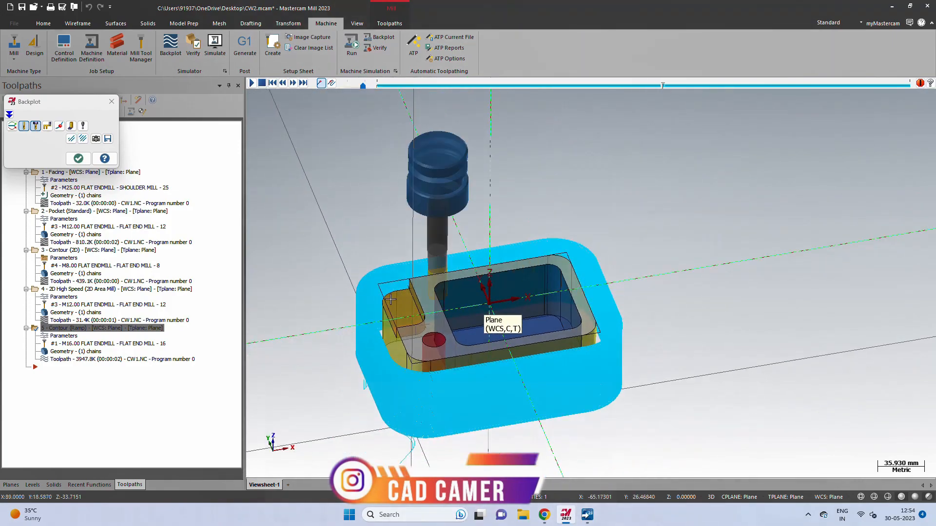
pyautogui.click(79, 159)
# Review the ramp contour's multi pass settings, regenerate the toolpath, and backplot how the tool moves down the outer profile
pyautogui.click(64, 336)
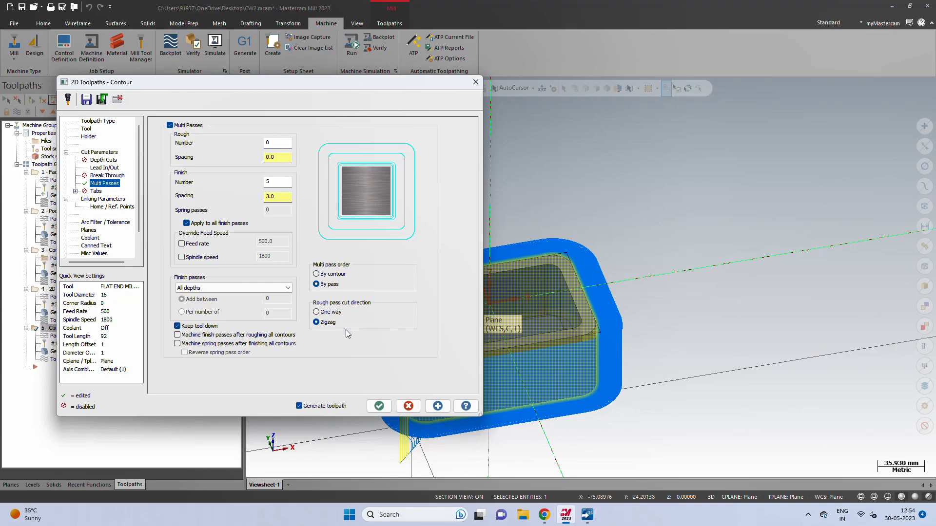
pyautogui.click(379, 406)
pyautogui.moveTo(414, 385); pyautogui.dragTo(430, 402, button='middle')
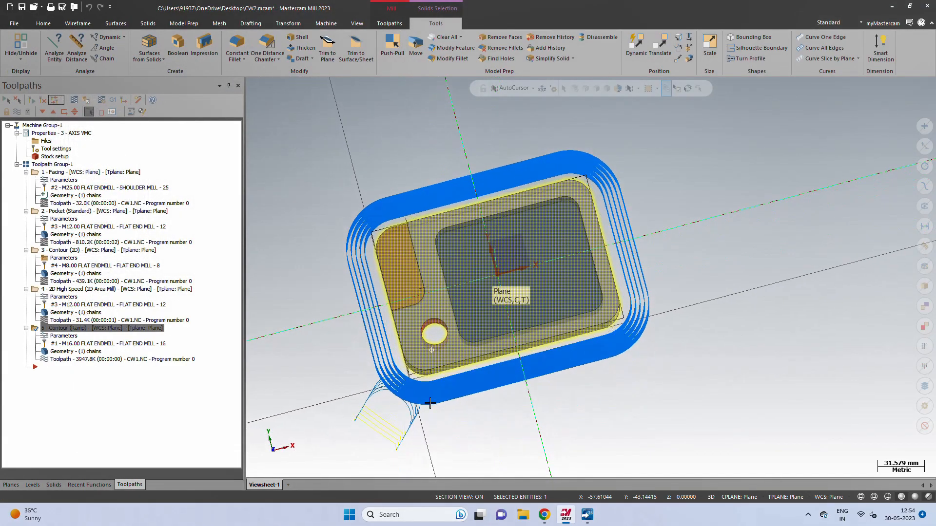
pyautogui.click(66, 338)
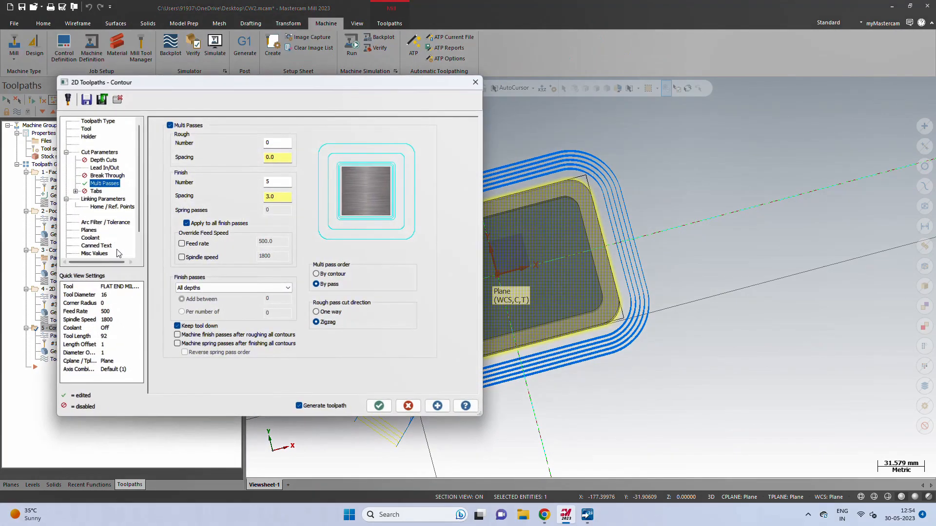
pyautogui.click(379, 406)
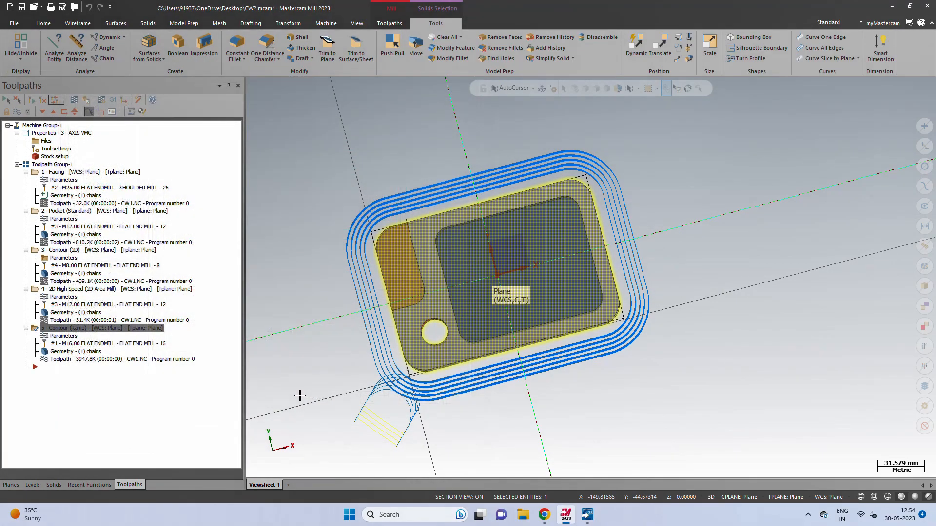
pyautogui.click(77, 361)
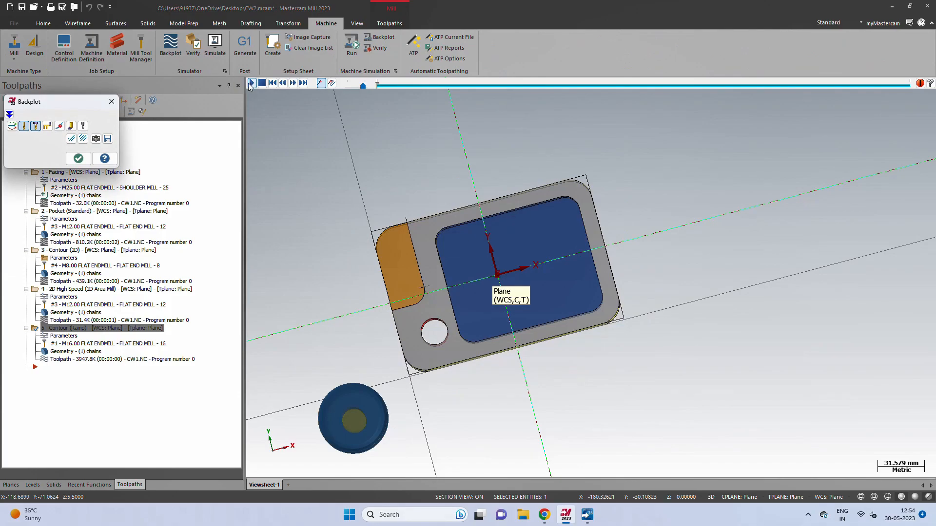
pyautogui.click(251, 83)
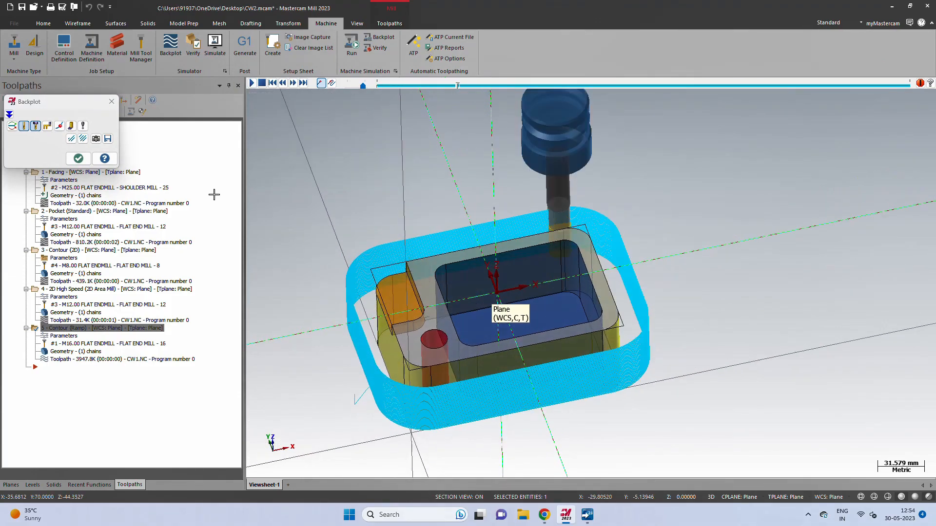
pyautogui.click(78, 159)
# Turn off Apply to all finish passes for the ramp contour, regenerate it, and backplot the toolpath
pyautogui.click(64, 336)
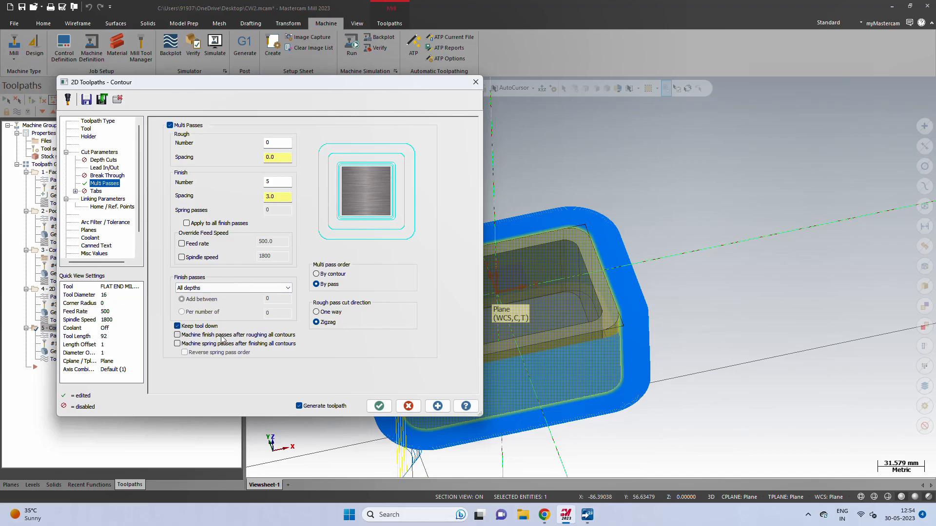
pyautogui.click(378, 406)
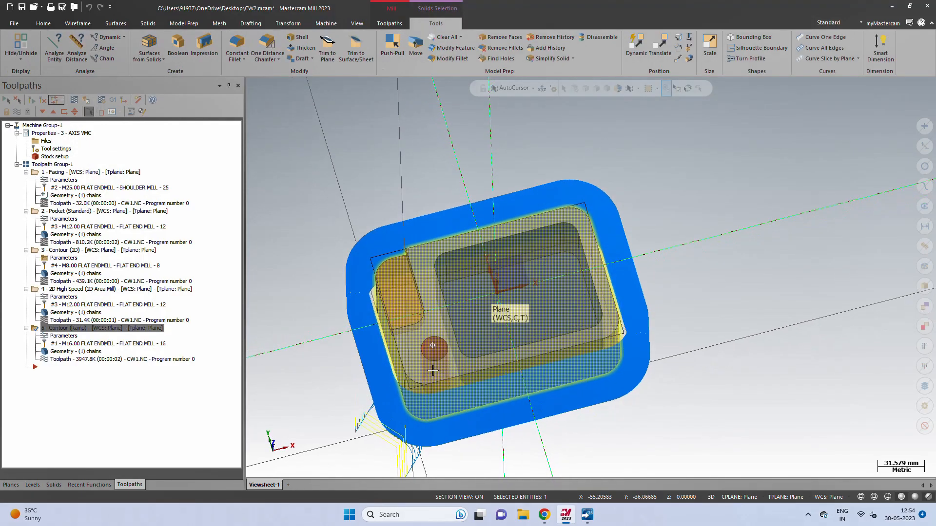
pyautogui.click(73, 359)
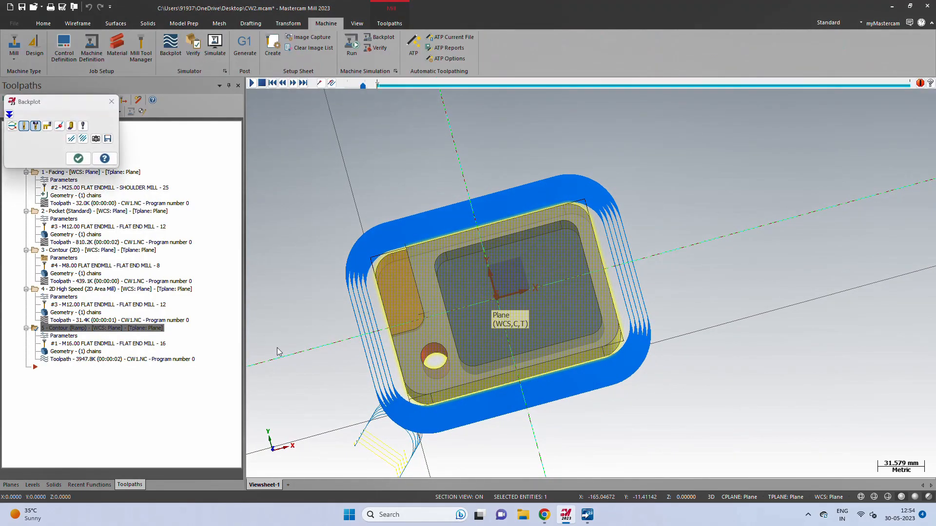
pyautogui.click(253, 83)
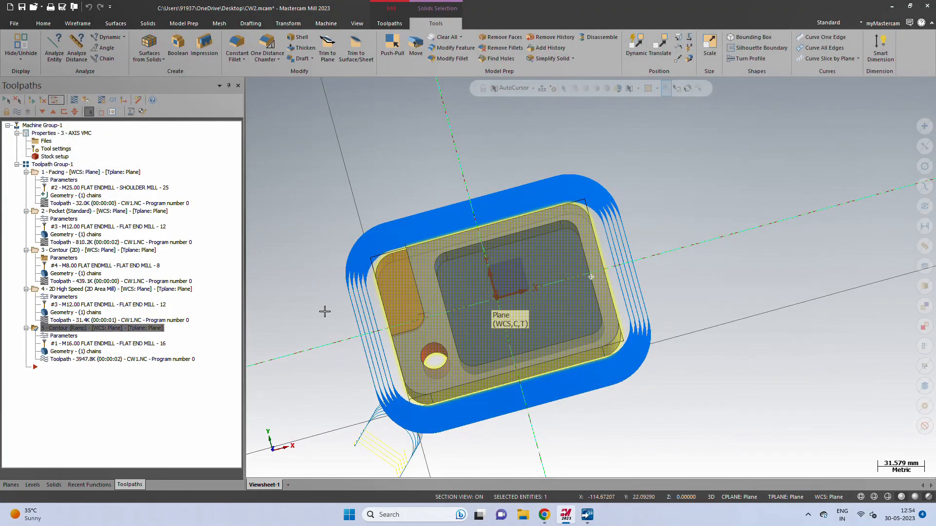
pyautogui.moveTo(323, 311); pyautogui.dragTo(336, 269, button='middle')
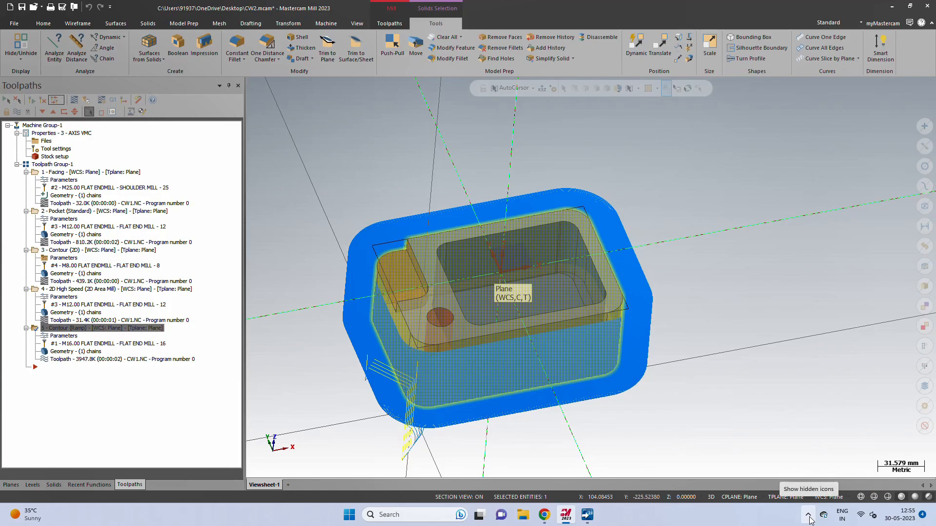
pyautogui.click(847, 486)
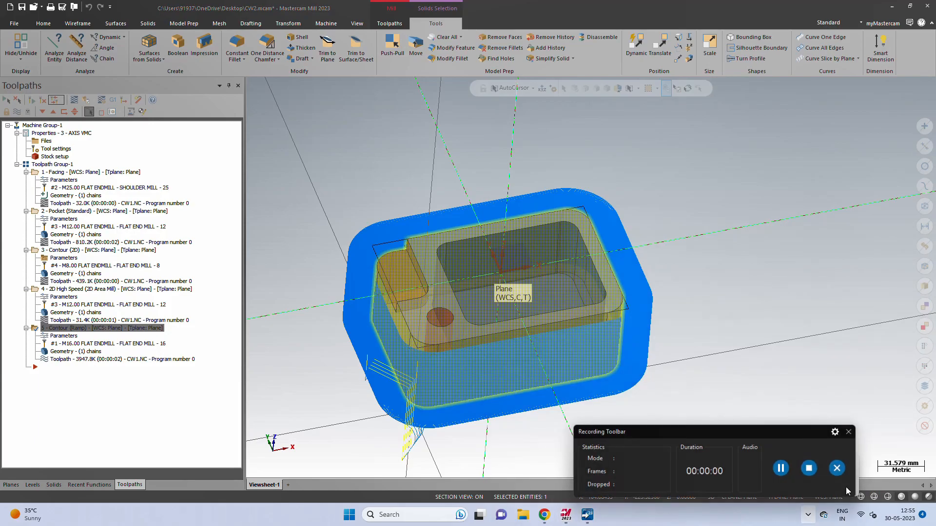
pyautogui.click(817, 472)
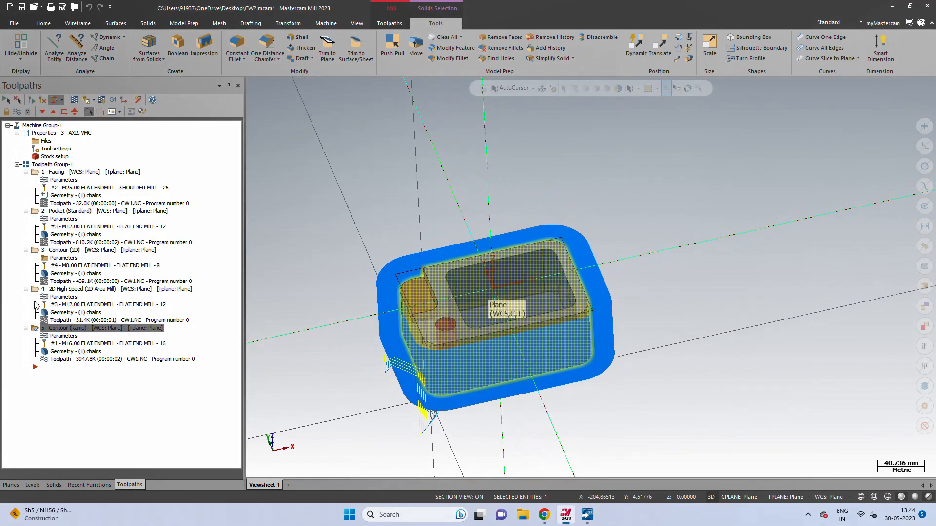
# Backplot the ramp contour and examine its successive passes around the outer profile from above
pyautogui.click(64, 359)
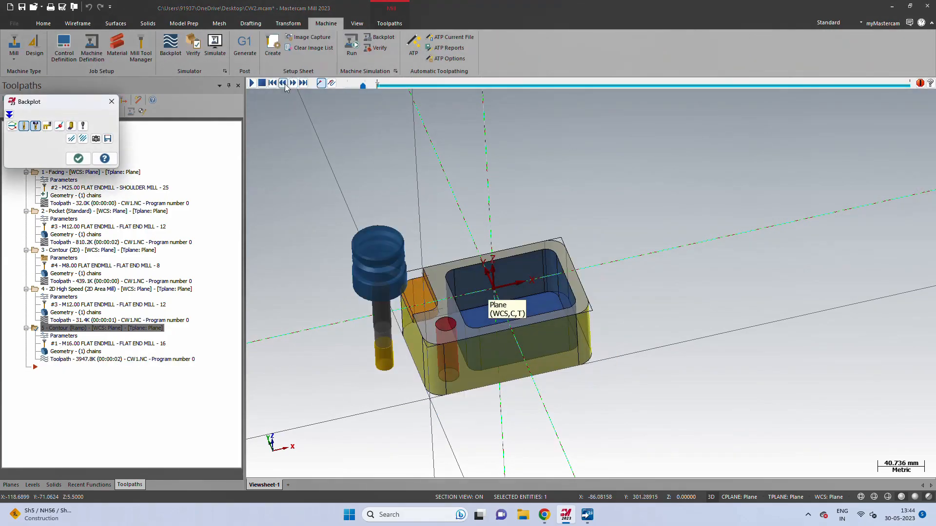
pyautogui.click(251, 82)
pyautogui.moveTo(479, 277); pyautogui.dragTo(480, 336, button='middle')
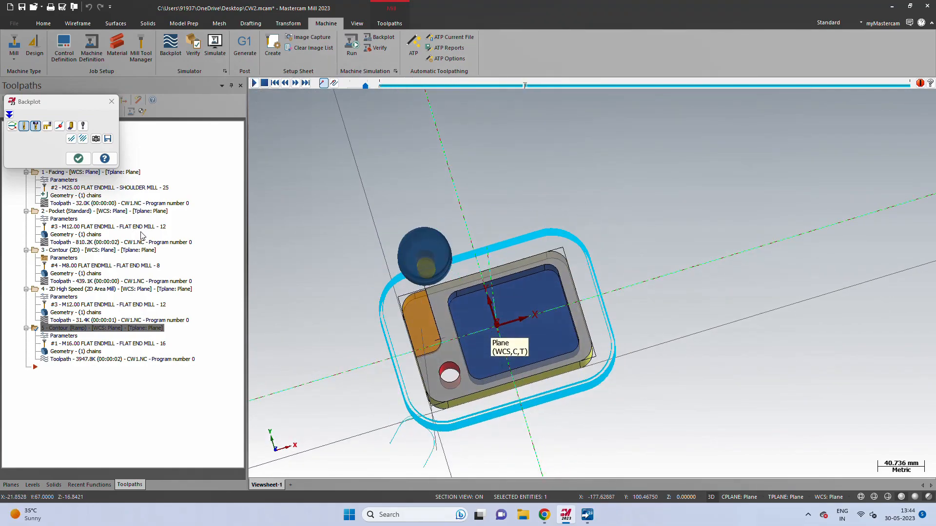
pyautogui.click(78, 158)
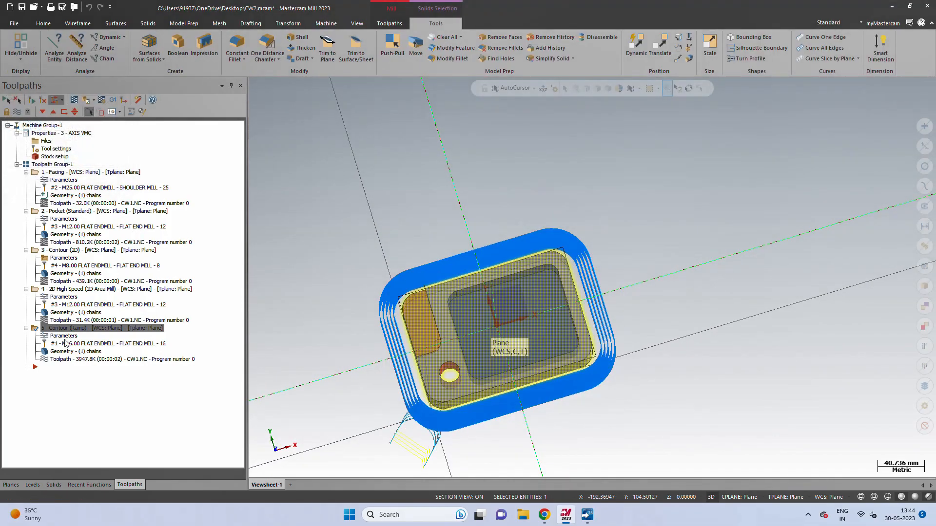
# Change the contour type to 2D, enable depth cuts with 65 finish cuts at a 1.0 mm step, and regenerate the toolpath
pyautogui.click(67, 338)
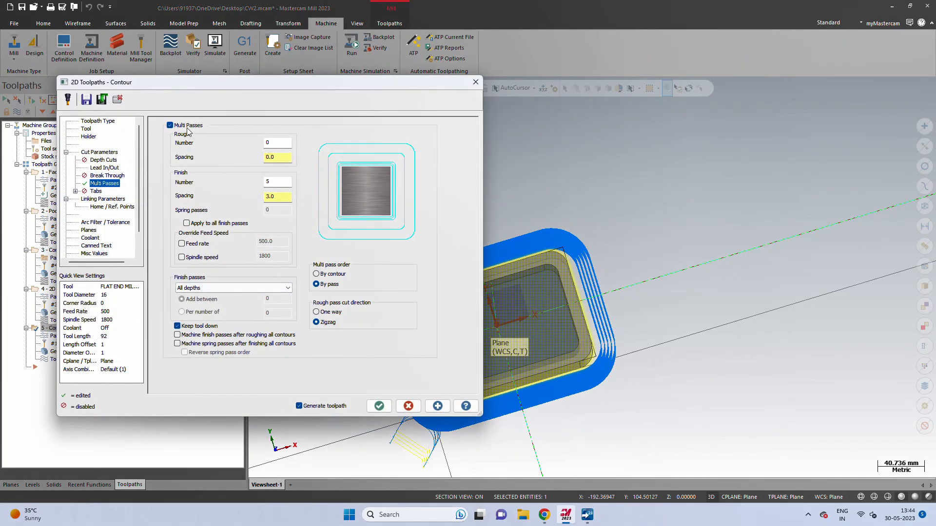
pyautogui.click(104, 153)
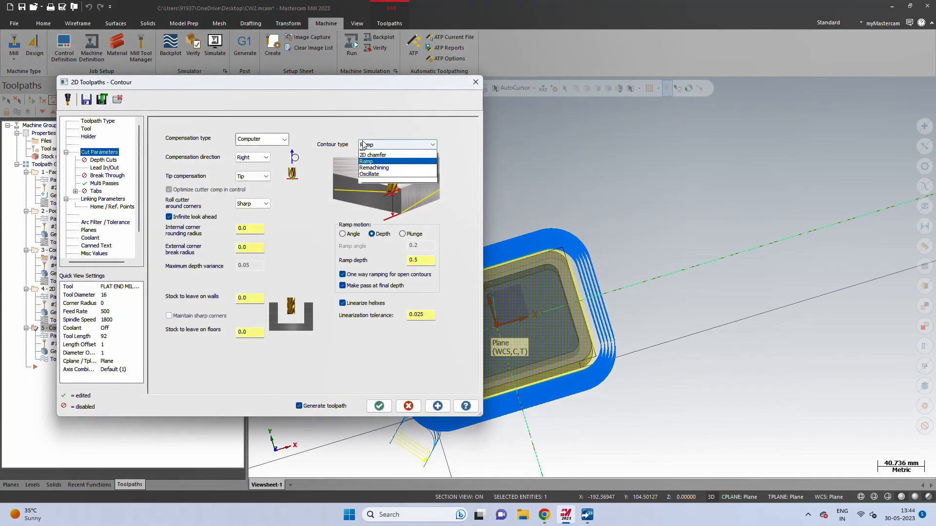
pyautogui.click(370, 154)
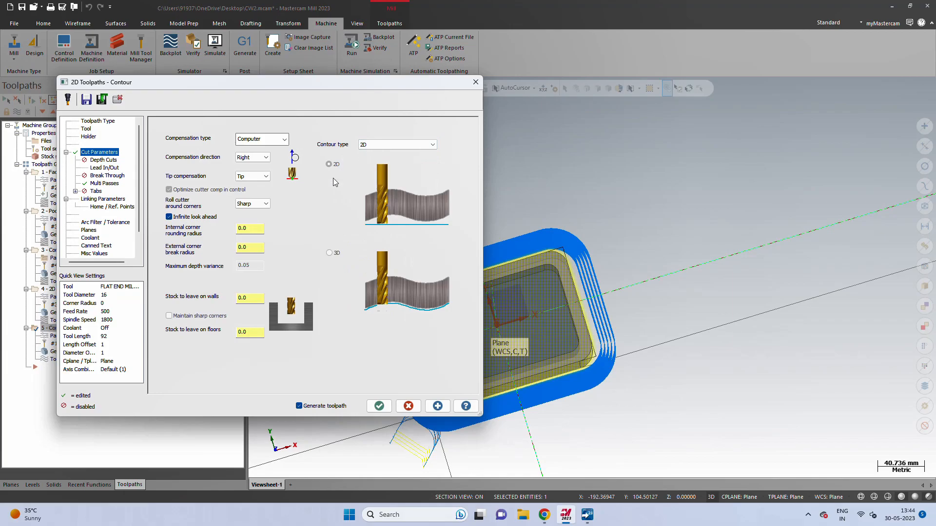
pyautogui.click(111, 161)
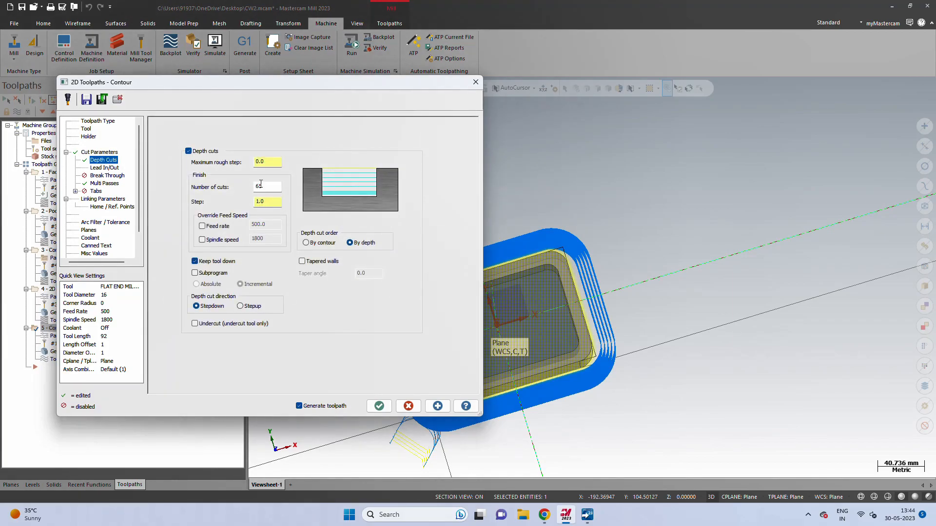
pyautogui.click(380, 406)
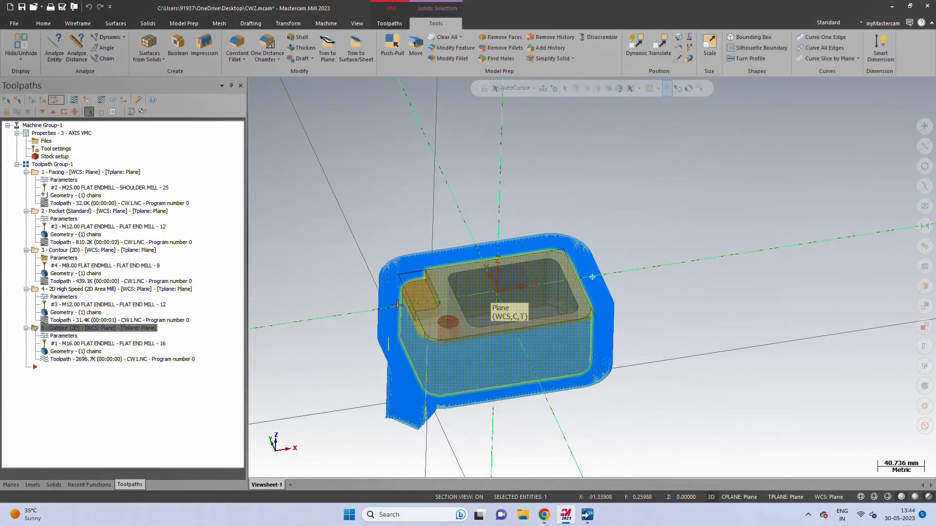
# Backplot the 2D depth-cut contour and examine how its passes step down around the outer profile
pyautogui.click(62, 361)
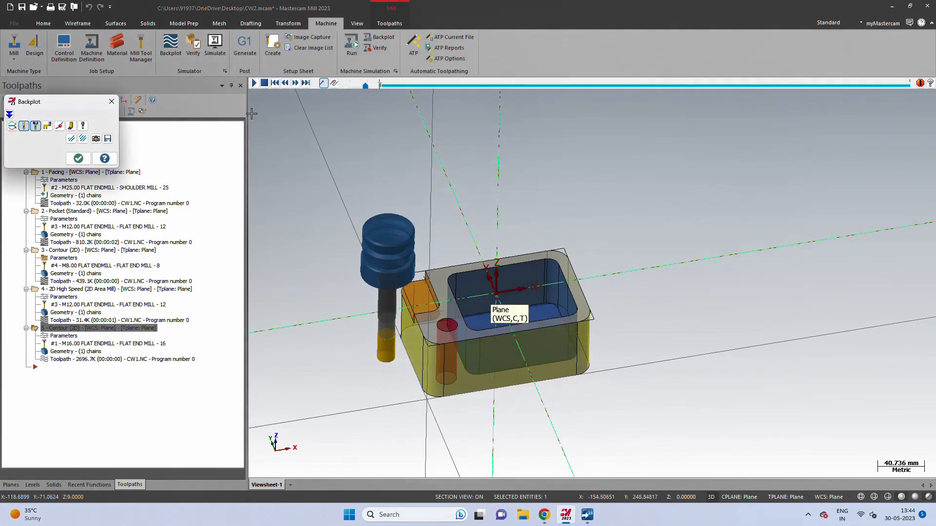
pyautogui.click(254, 83)
pyautogui.scroll(2, 460, 354)
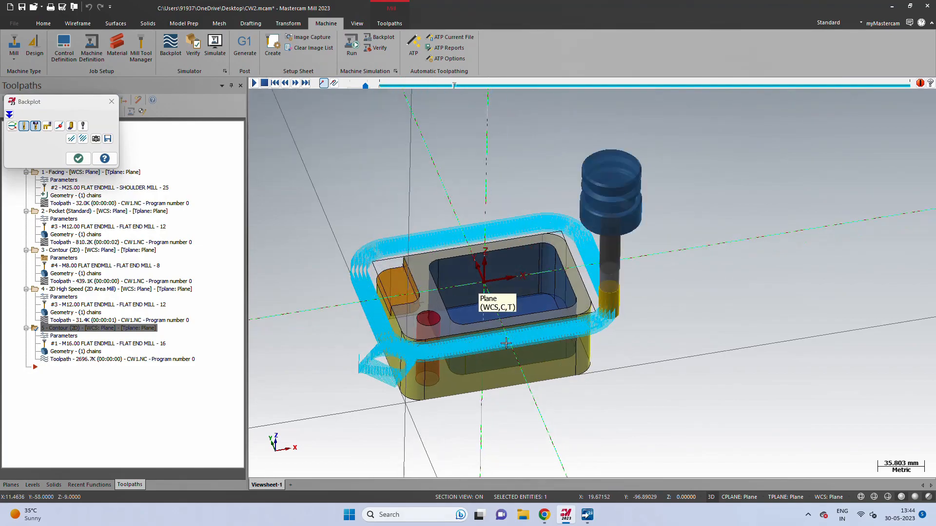
pyautogui.moveTo(460, 354); pyautogui.dragTo(425, 333, button='middle')
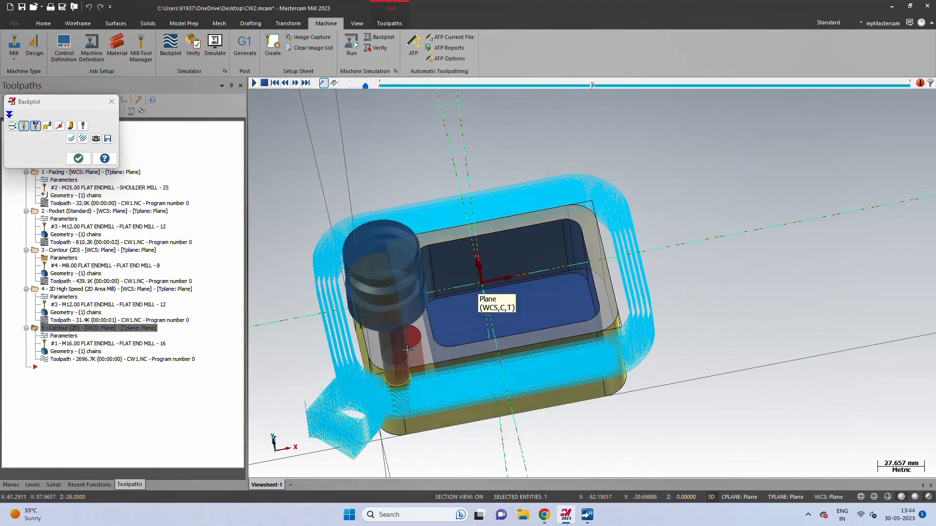
pyautogui.click(78, 159)
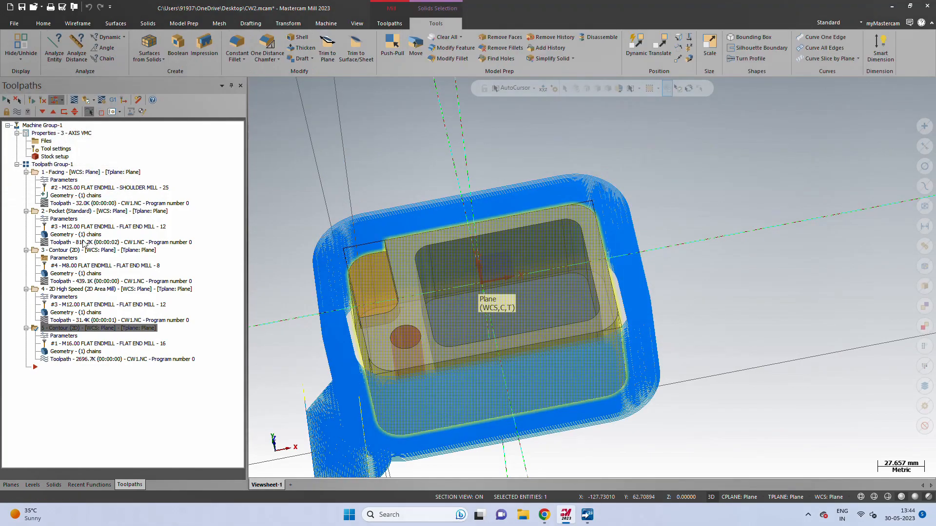
# Try the By contour depth cut order for the 2D contour, regenerate it, and backplot the toolpath
pyautogui.click(63, 336)
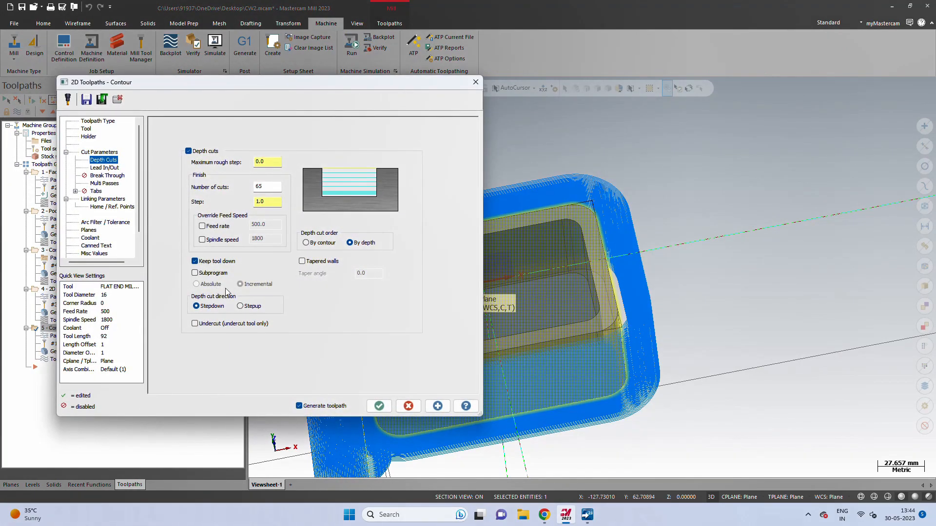
pyautogui.click(373, 410)
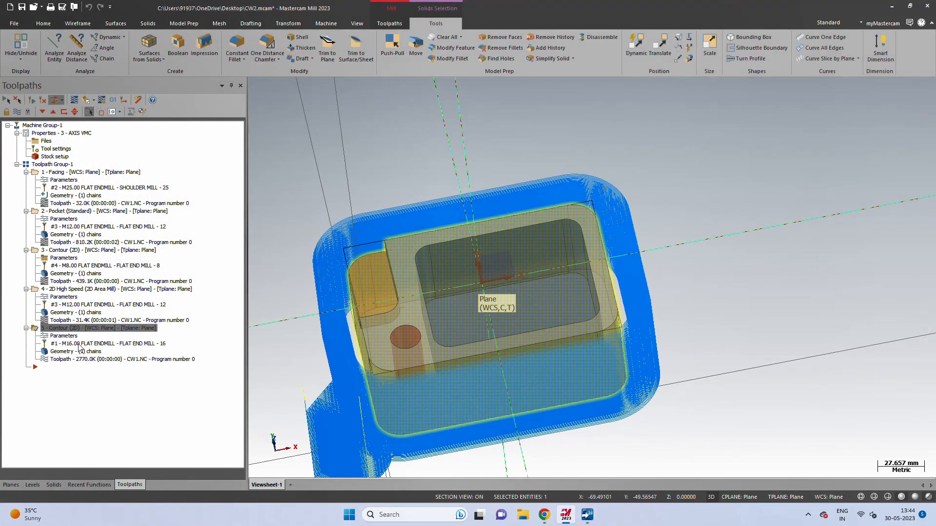
pyautogui.click(74, 100)
pyautogui.click(254, 83)
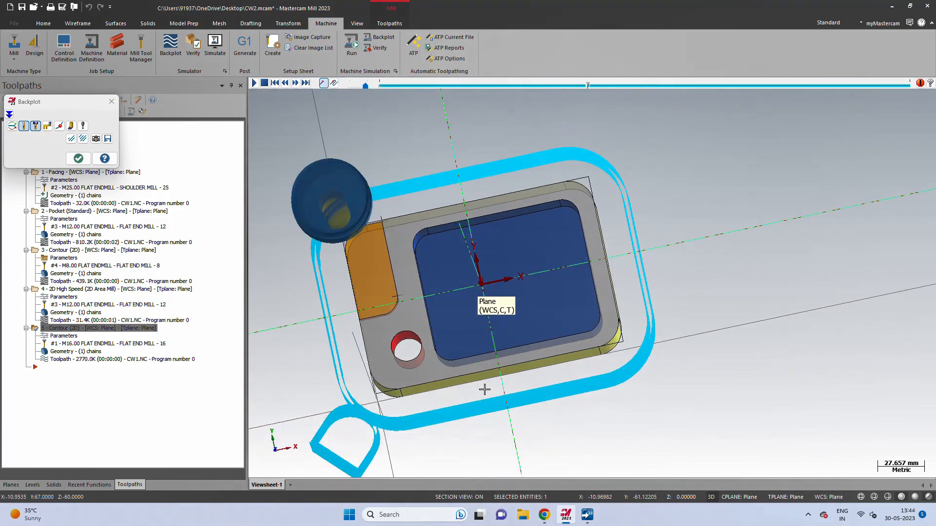
pyautogui.scroll(-2, 484, 389)
pyautogui.moveTo(499, 378); pyautogui.dragTo(504, 348, button='middle')
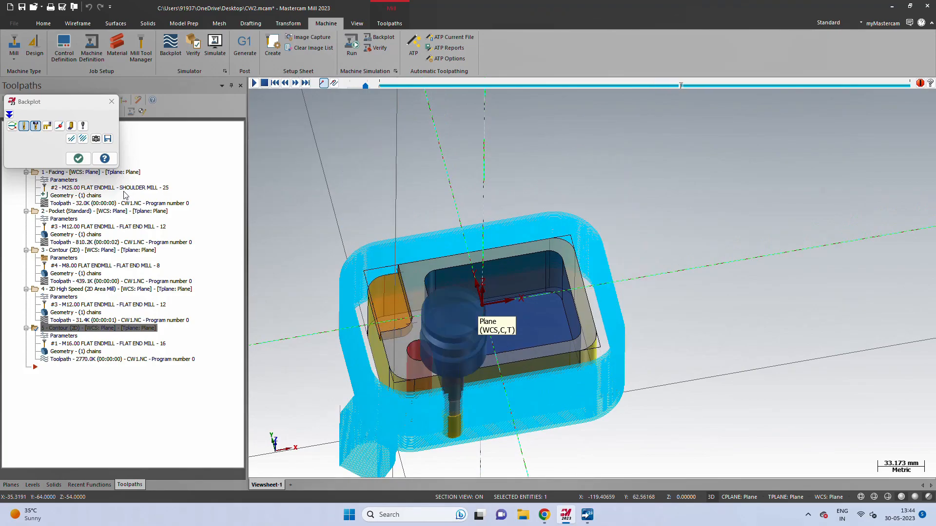
pyautogui.click(78, 159)
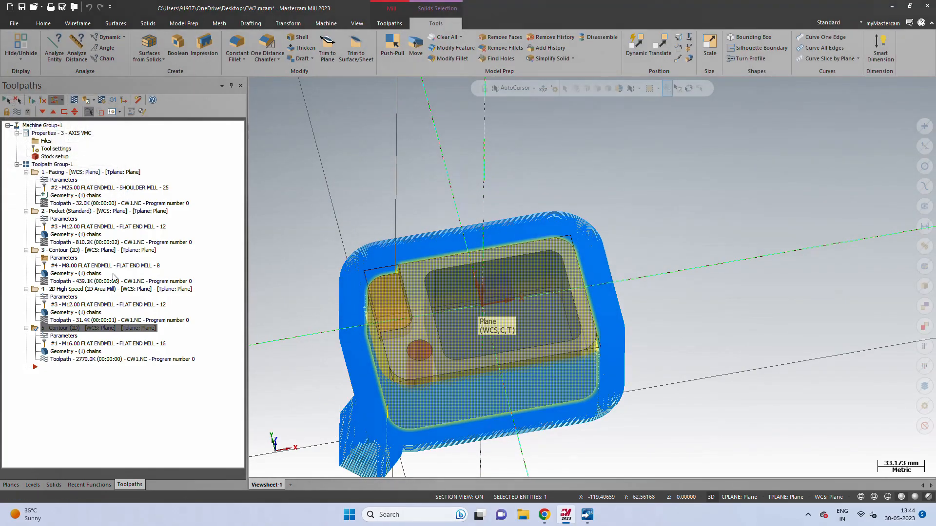
# Set the contour's depth cut order to By depth and regenerate the toolpath
pyautogui.click(63, 336)
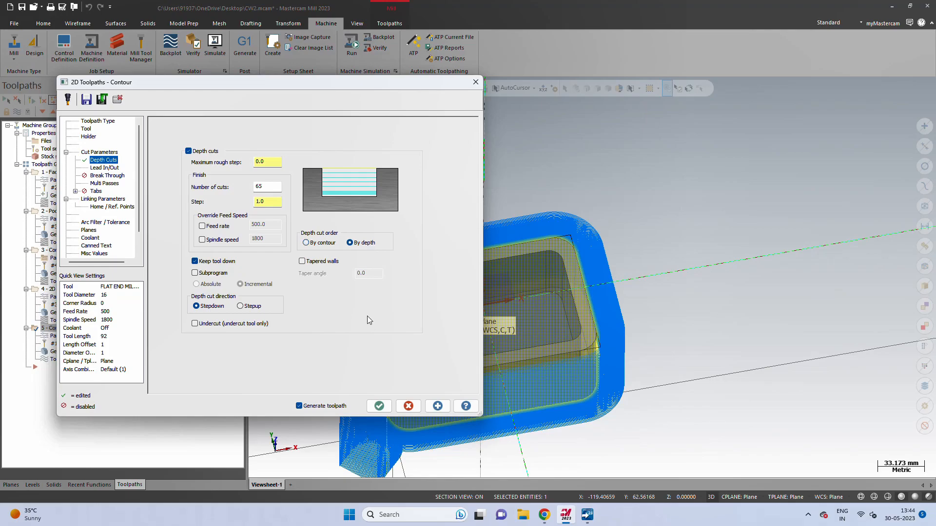
pyautogui.click(379, 407)
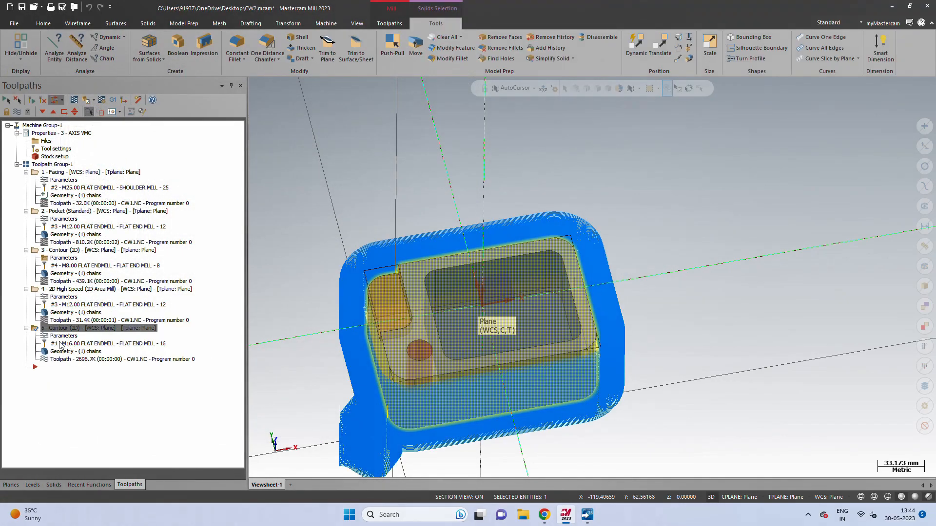
# Backplot the By depth contour and examine the pass sequence around the part from several angles
pyautogui.hotkey('alt', 't')
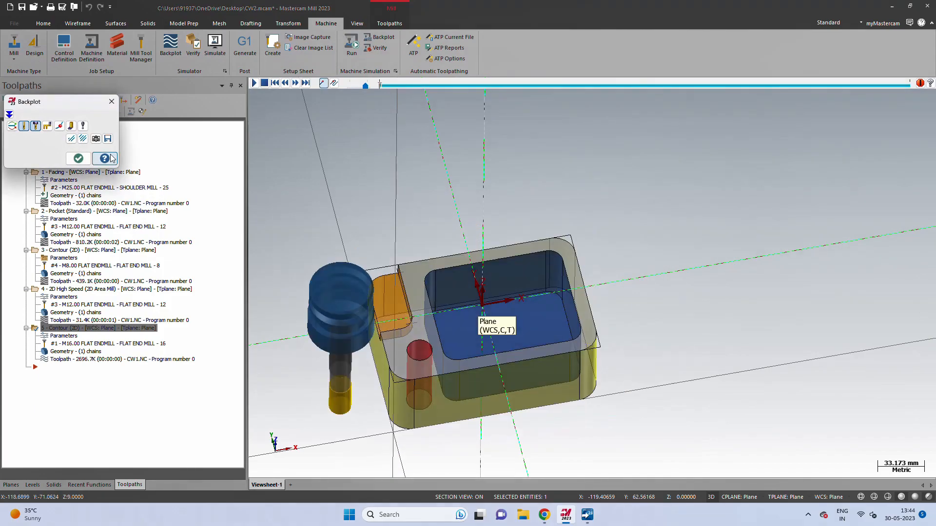
pyautogui.click(254, 84)
pyautogui.scroll(2, 512, 458)
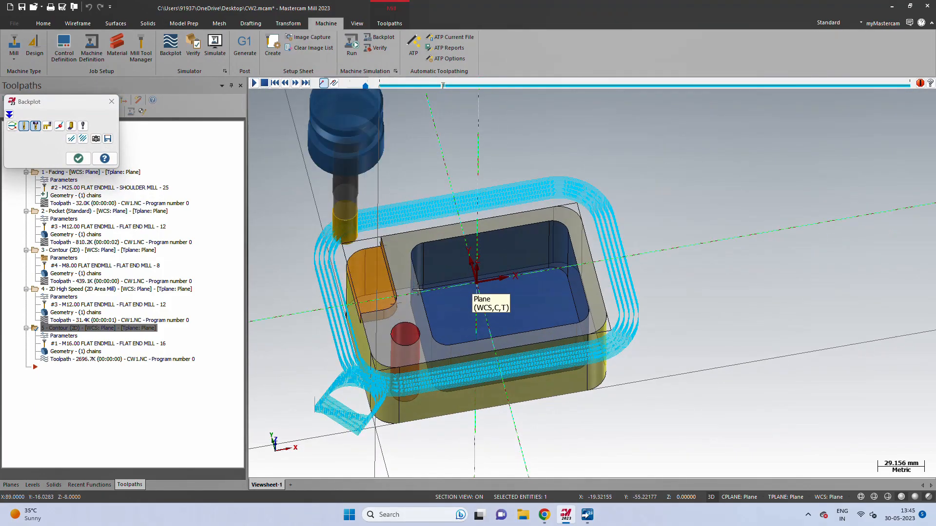
pyautogui.scroll(-4, 409, 276)
pyautogui.scroll(2, 464, 435)
pyautogui.moveTo(413, 374); pyautogui.dragTo(438, 310, button='middle')
pyautogui.scroll(-1, 438, 310)
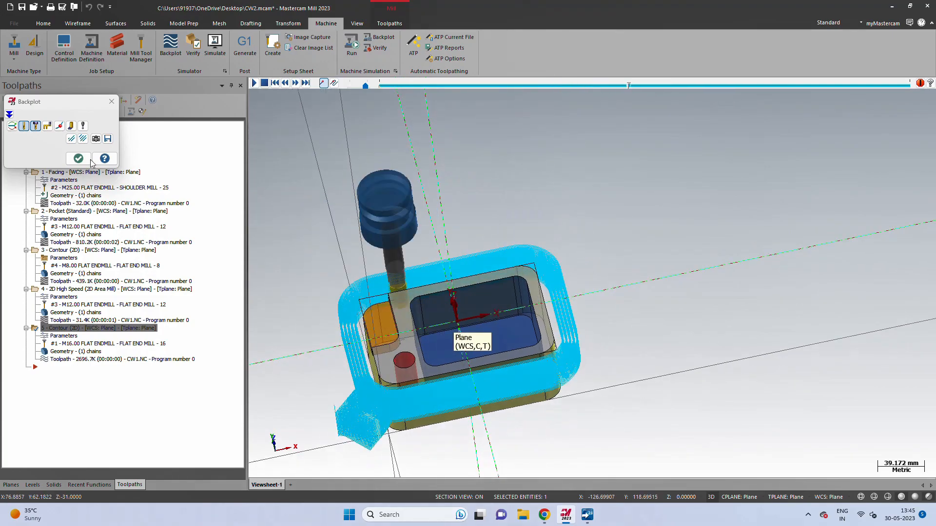
pyautogui.moveTo(460, 336); pyautogui.dragTo(460, 256, button='middle')
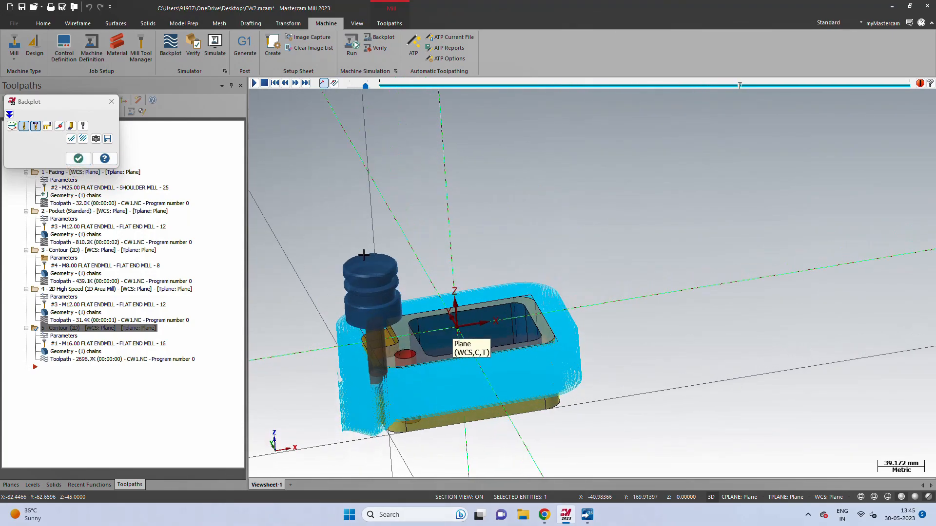
pyautogui.scroll(-2, 460, 253)
pyautogui.scroll(1, 461, 362)
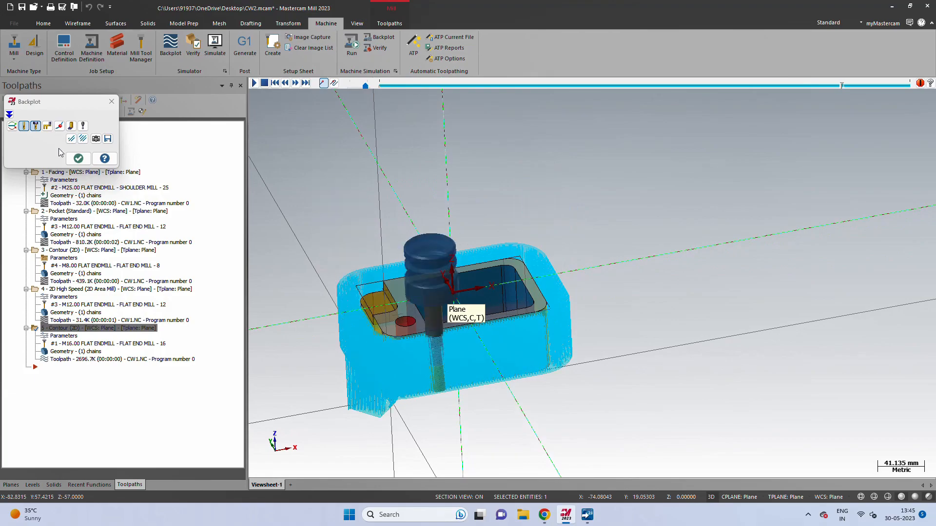
pyautogui.click(78, 158)
# Set the multi pass finish spacing to 10.0 mm with 5 finish passes and regenerate the contour
pyautogui.click(66, 337)
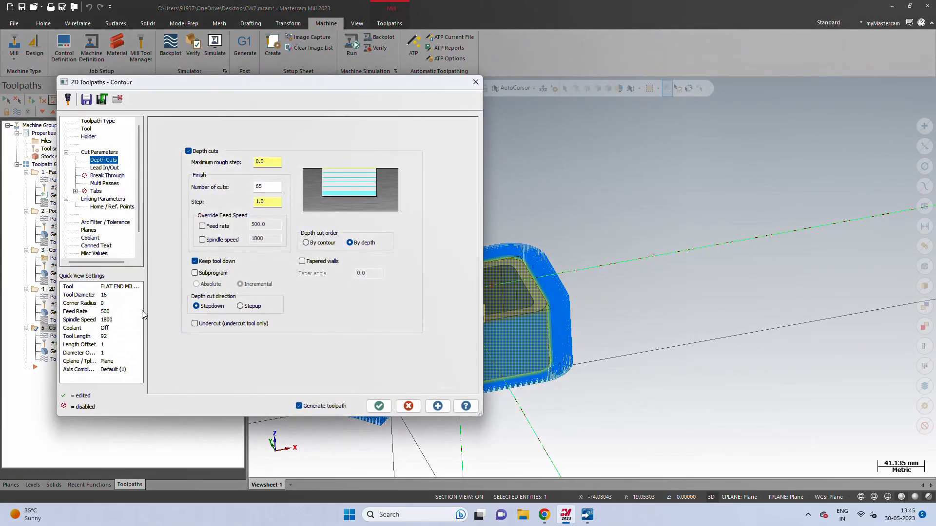
pyautogui.click(104, 183)
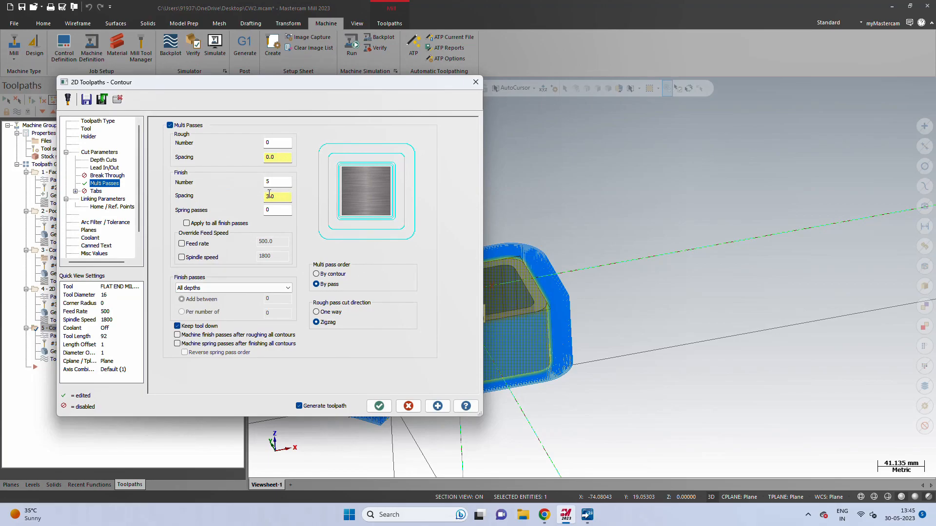
pyautogui.click(385, 407)
pyautogui.scroll(3, 434, 363)
pyautogui.moveTo(434, 363); pyautogui.dragTo(425, 297, button='middle')
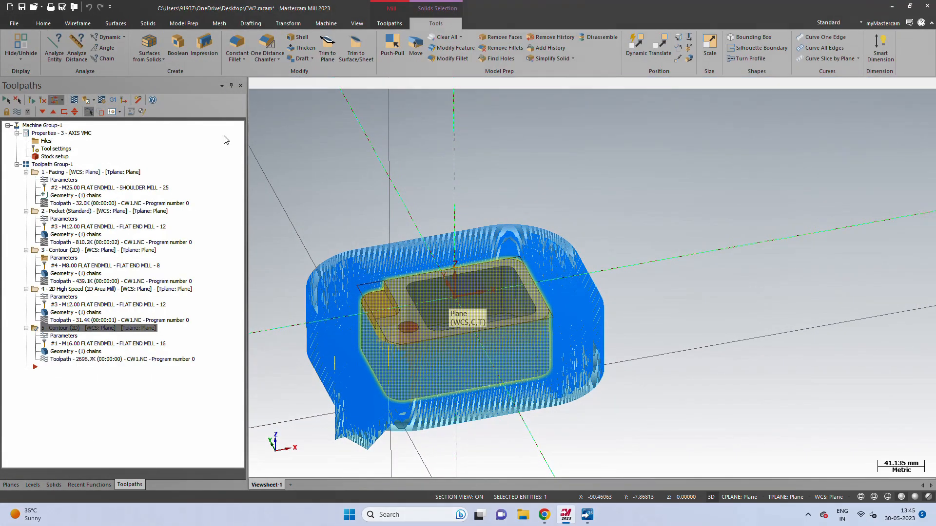
# Backplot the contour with the wider finish spacing and examine its entry and exit moves at each depth
pyautogui.hotkey('alt', 't')
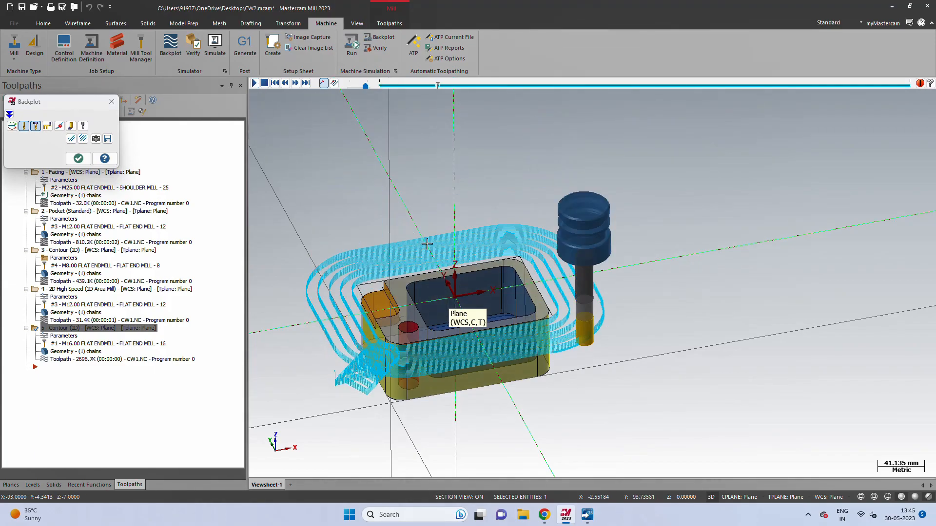
pyautogui.scroll(-2, 428, 200)
pyautogui.scroll(3, 434, 297)
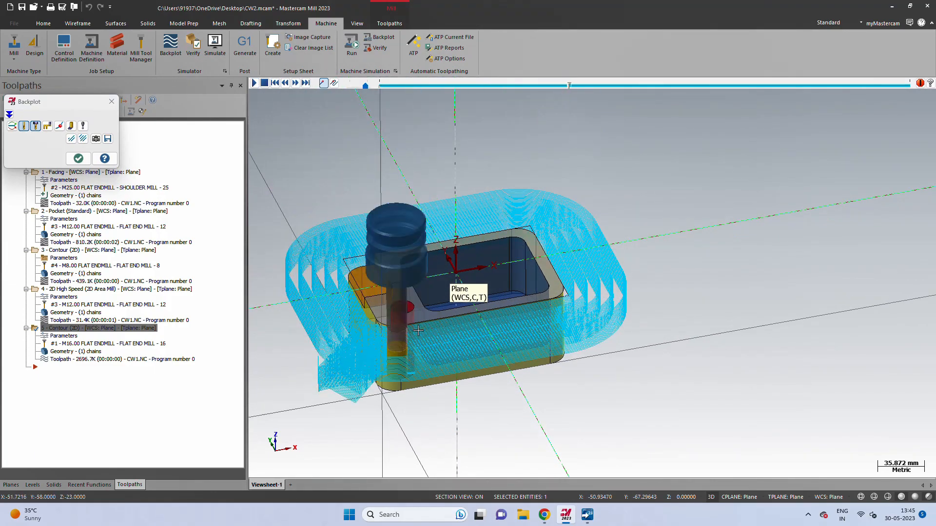
pyautogui.scroll(-1, 416, 319)
pyautogui.moveTo(416, 319); pyautogui.dragTo(395, 341, button='middle')
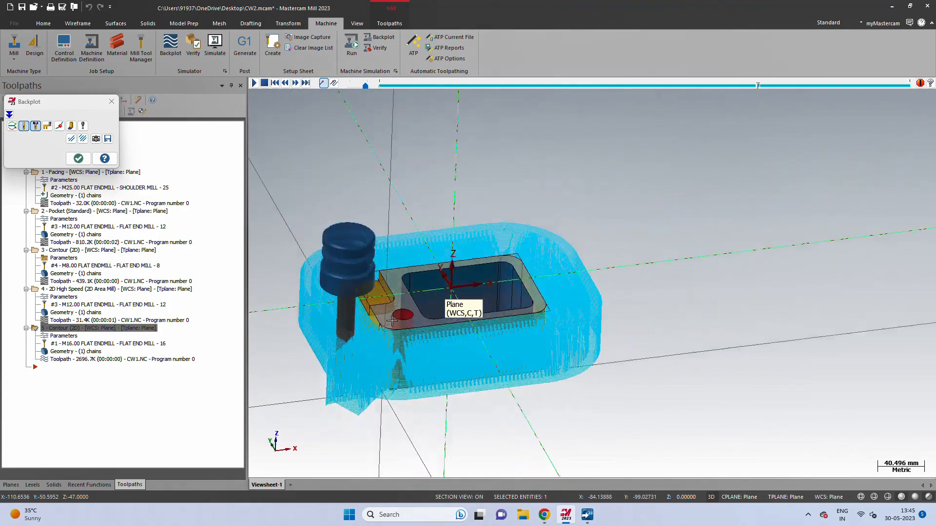
pyautogui.click(78, 159)
# Turn on Enter on first depth cut only and Exit on last depth cut only, and regenerate the contour
pyautogui.click(74, 335)
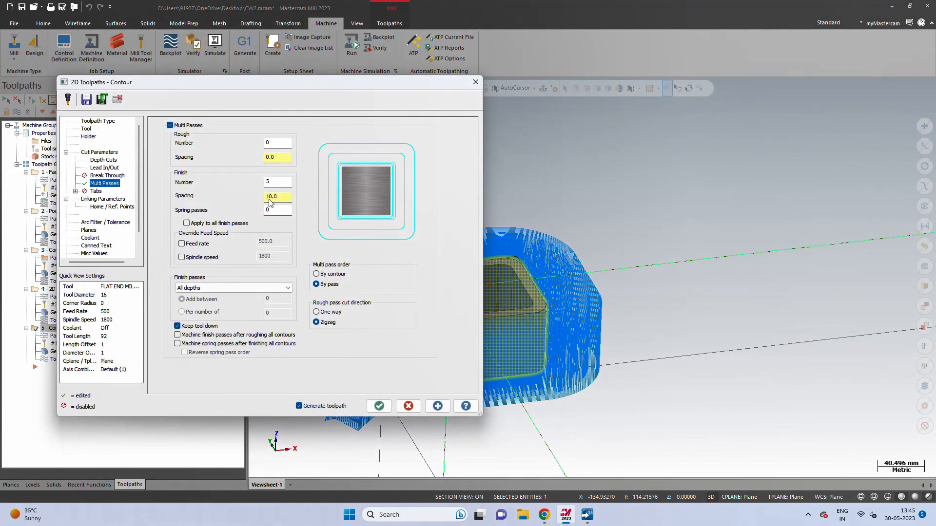
pyautogui.click(105, 167)
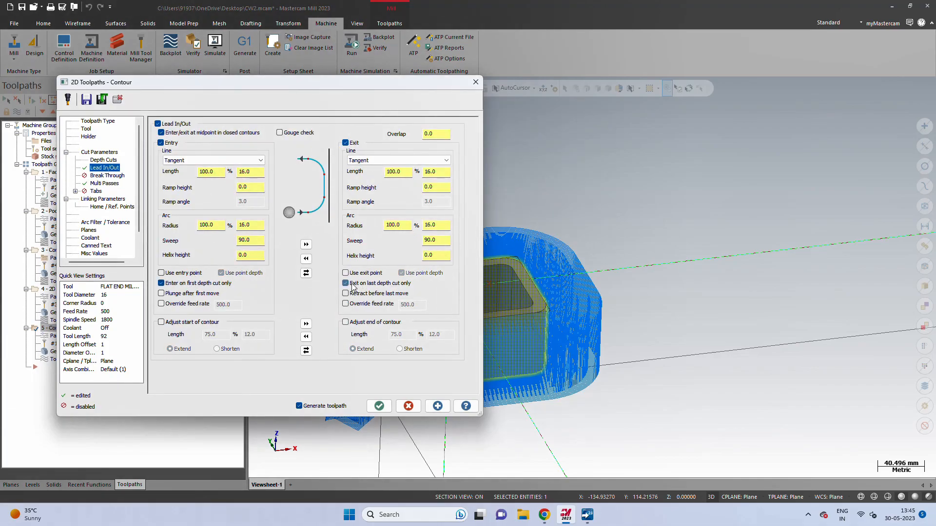
pyautogui.click(379, 406)
pyautogui.moveTo(380, 406); pyautogui.dragTo(376, 361, button='middle')
# Backplot the contour and examine up close how the tool enters and moves between depth cuts
pyautogui.click(74, 99)
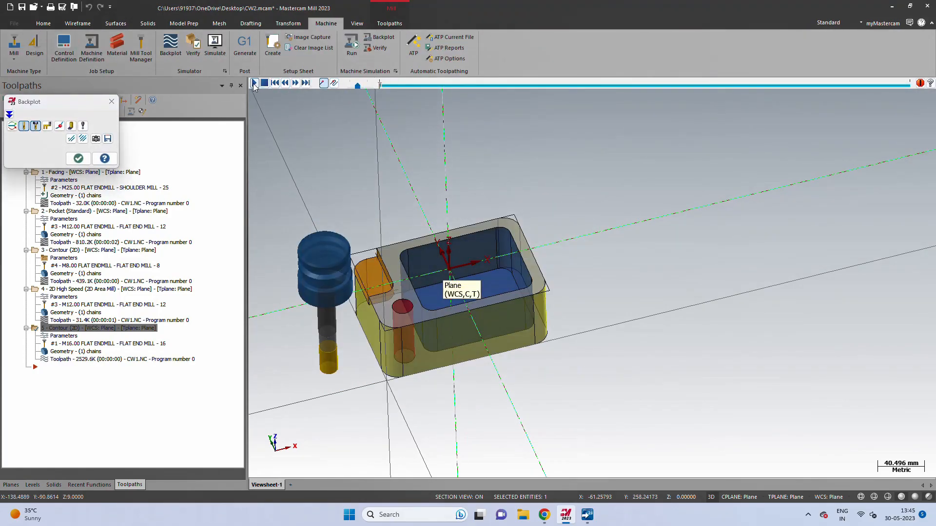
pyautogui.click(254, 84)
pyautogui.scroll(1, 393, 355)
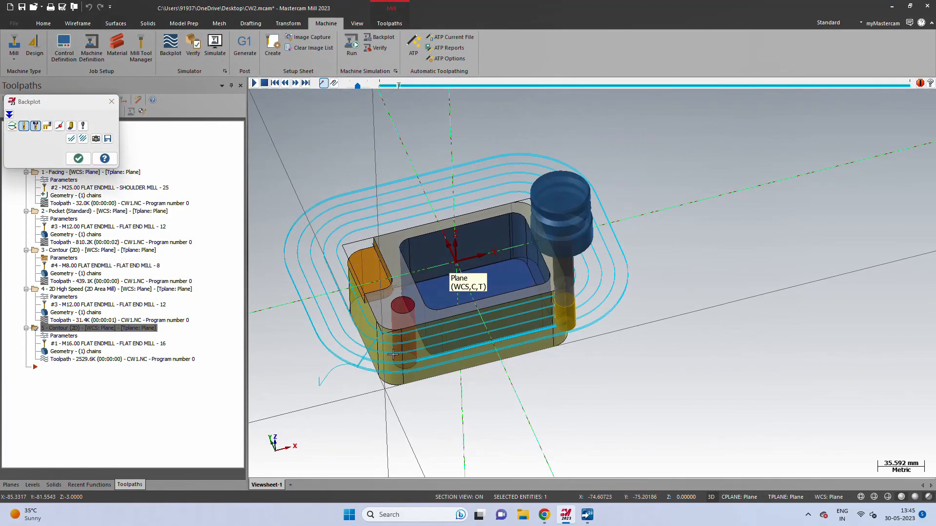
pyautogui.scroll(4, 359, 336)
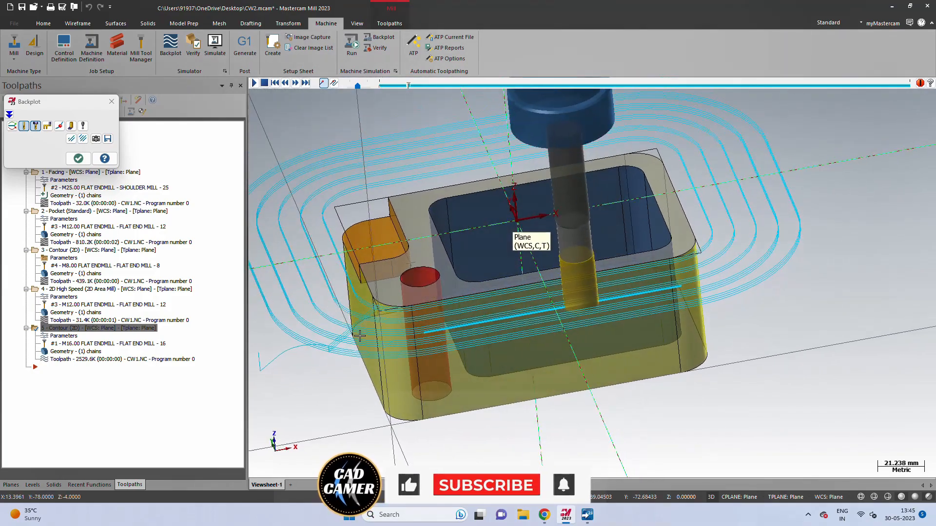
pyautogui.scroll(4, 359, 336)
pyautogui.scroll(-3, 398, 359)
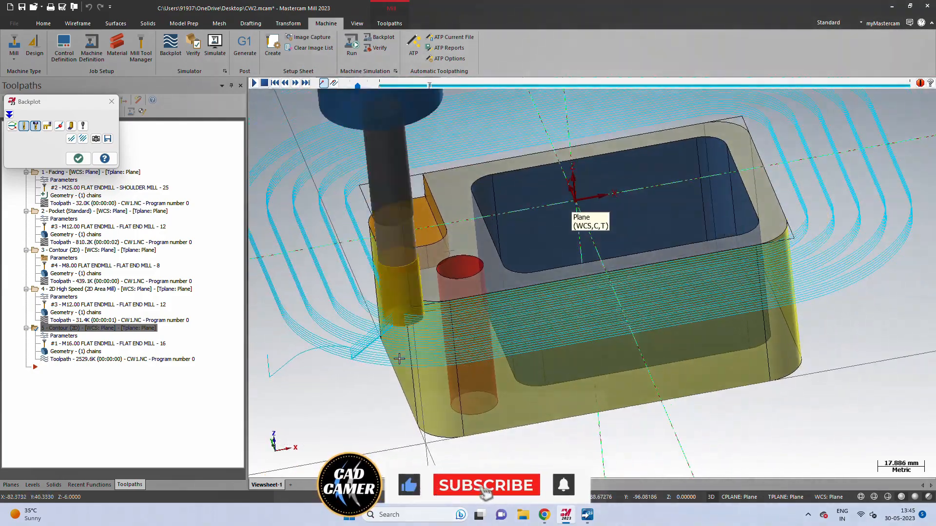
pyautogui.scroll(-2, 398, 359)
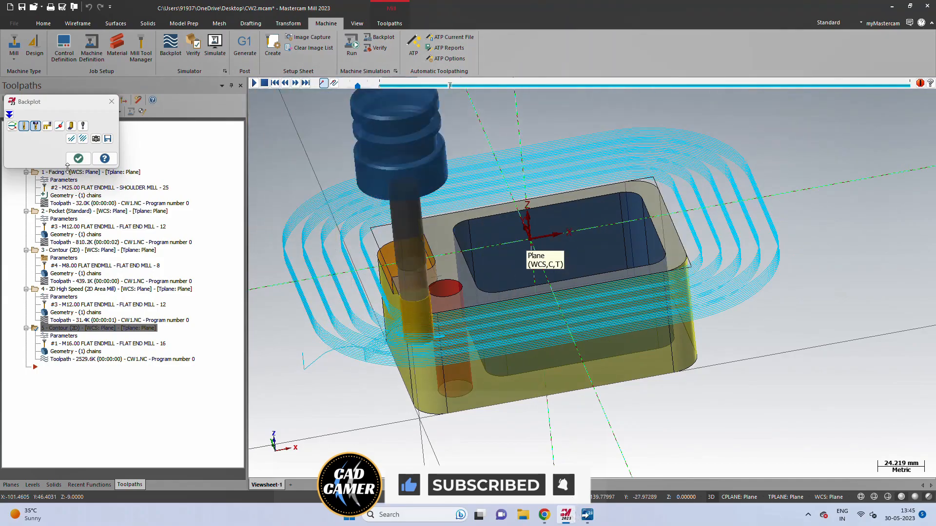
pyautogui.click(79, 158)
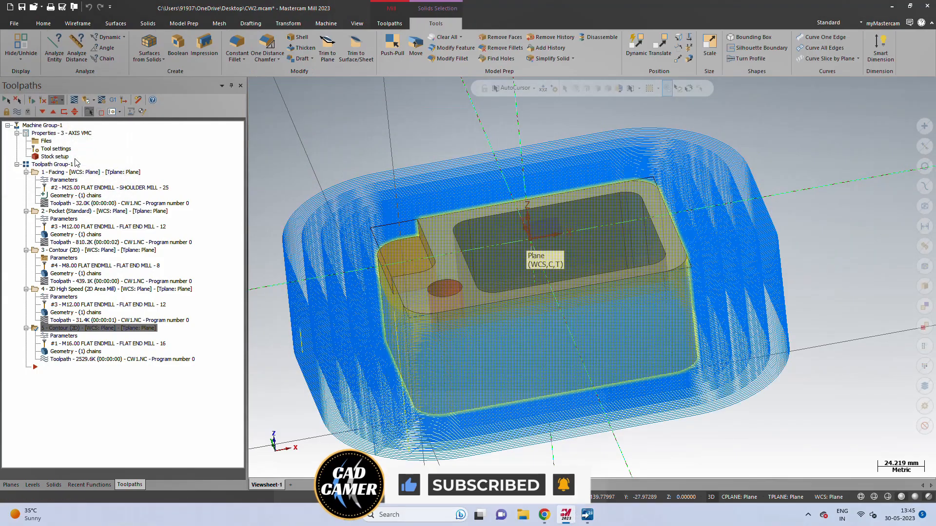
# Turn on Plunge after first move and Retract before last move in the lead settings, and regenerate the contour
pyautogui.click(74, 336)
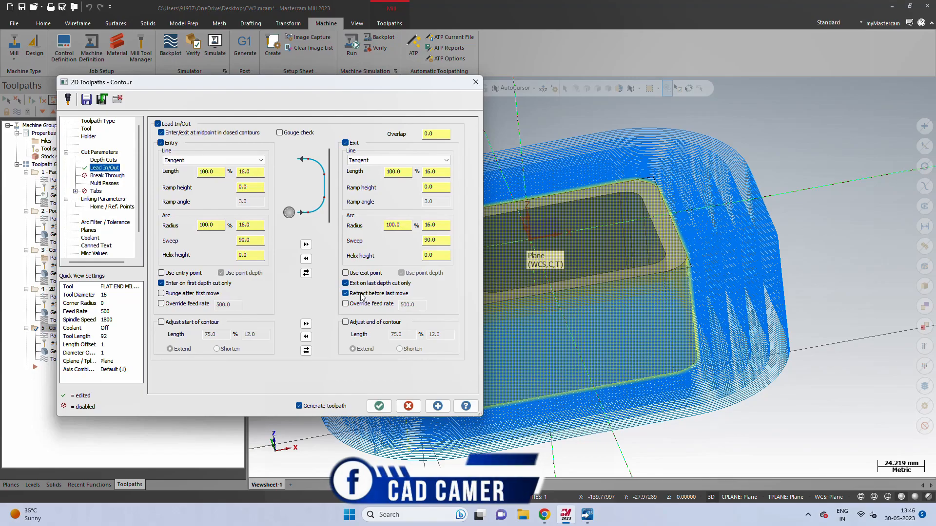
pyautogui.click(161, 294)
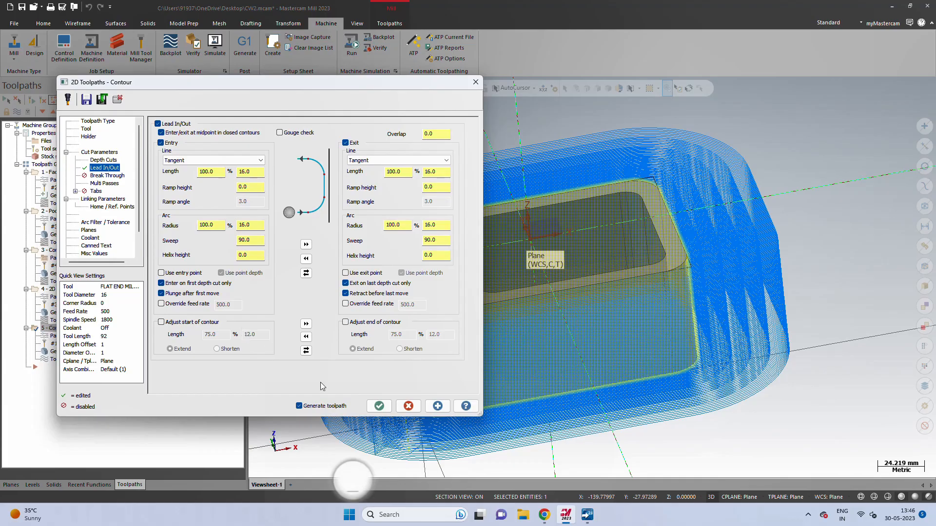
pyautogui.click(379, 406)
pyautogui.moveTo(395, 320); pyautogui.dragTo(341, 305, button='middle')
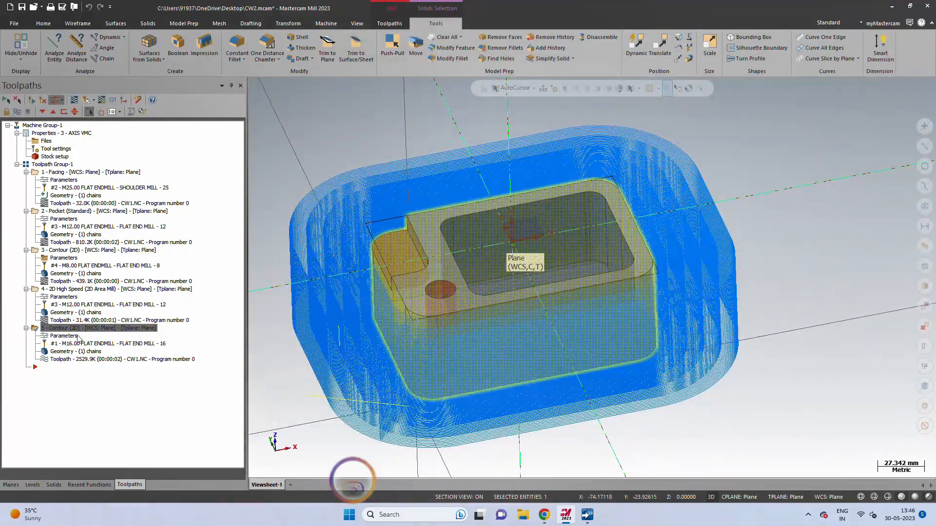
# Backplot the contour and examine up close how the tool plunges after the first move and retracts before the last
pyautogui.click(64, 361)
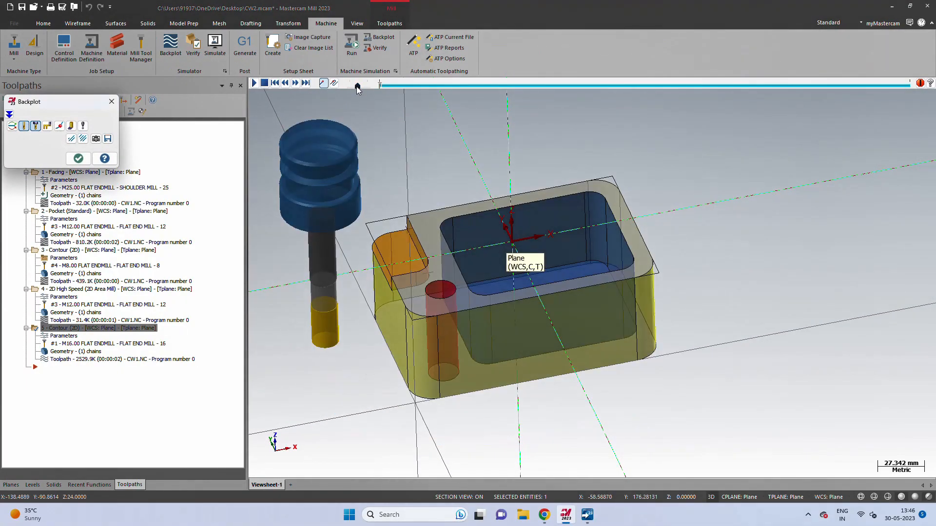
pyautogui.click(254, 83)
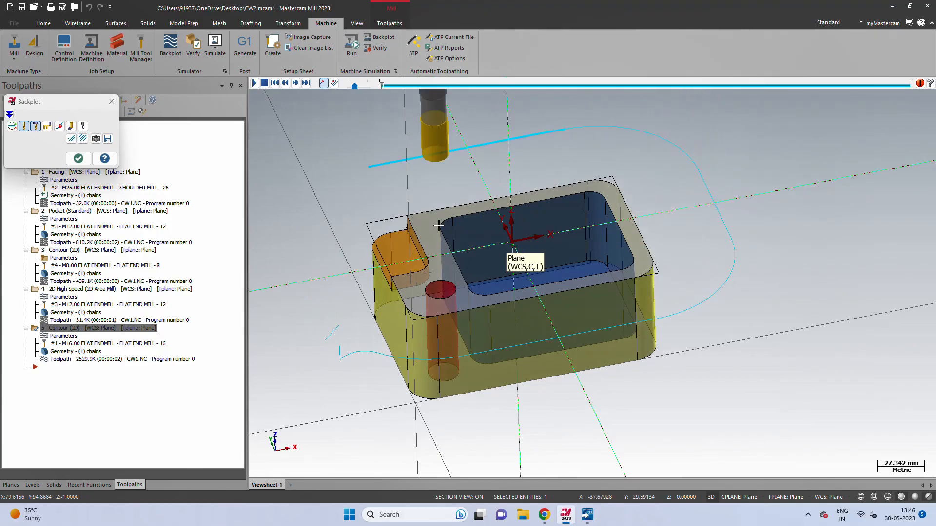
pyautogui.scroll(5, 385, 370)
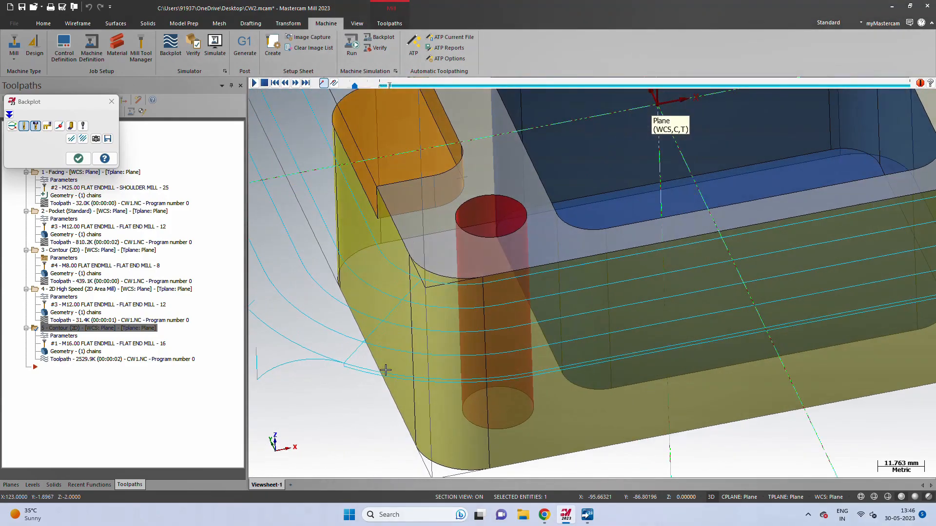
pyautogui.scroll(3, 357, 372)
pyautogui.scroll(-7, 423, 360)
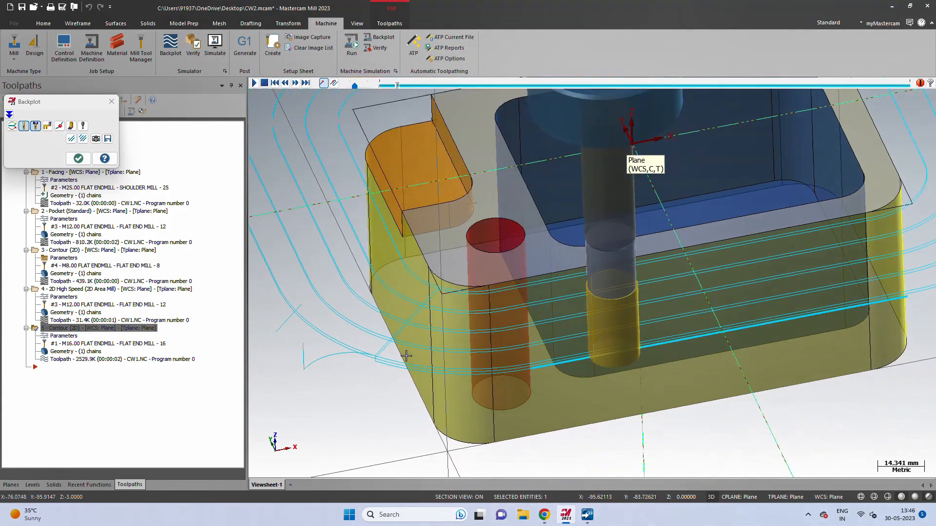
pyautogui.click(77, 159)
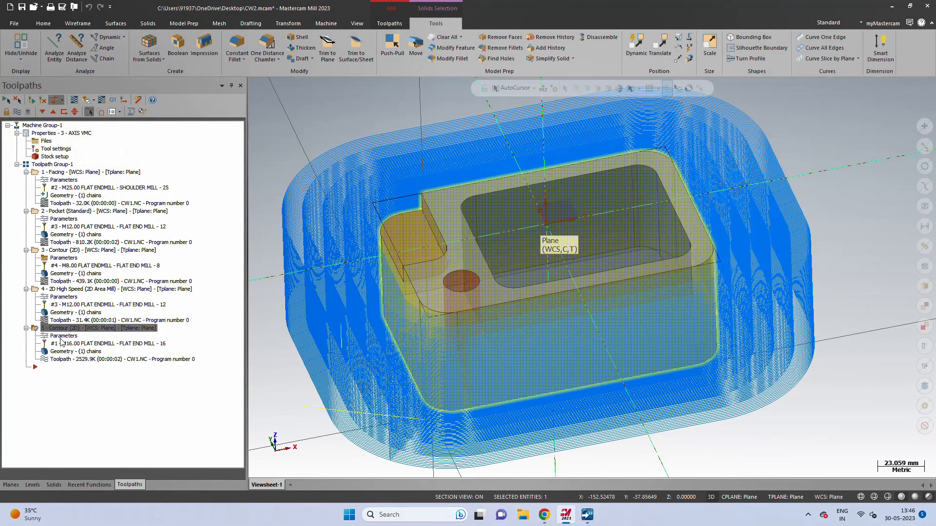
# In the lead settings, replace the plunge and retract options with Use entry point and Use point depth, and regenerate the contour
pyautogui.click(64, 336)
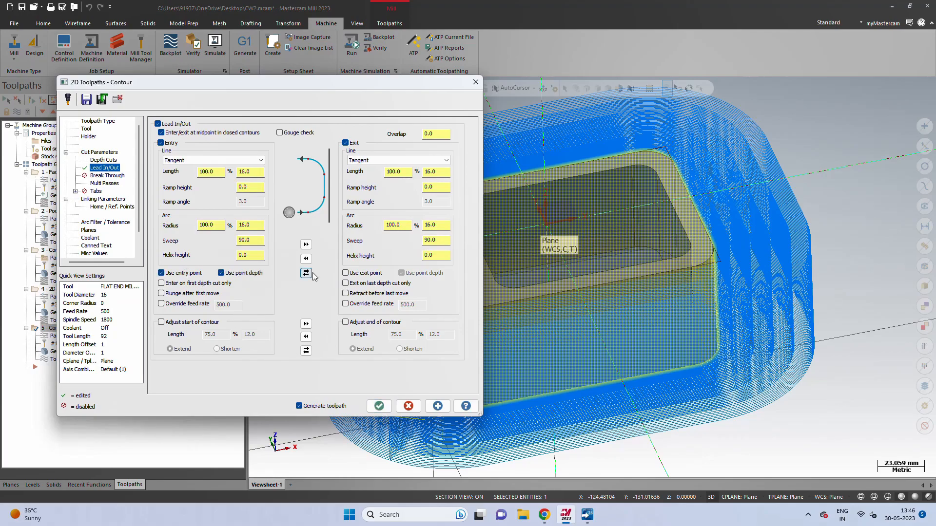
pyautogui.click(379, 406)
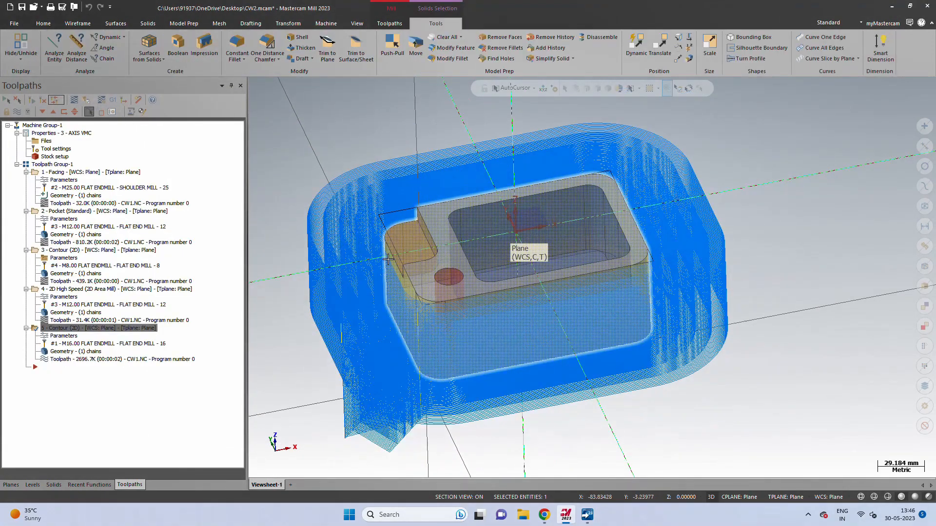
pyautogui.scroll(-1, 396, 334)
pyautogui.moveTo(343, 313); pyautogui.dragTo(286, 169, button='middle')
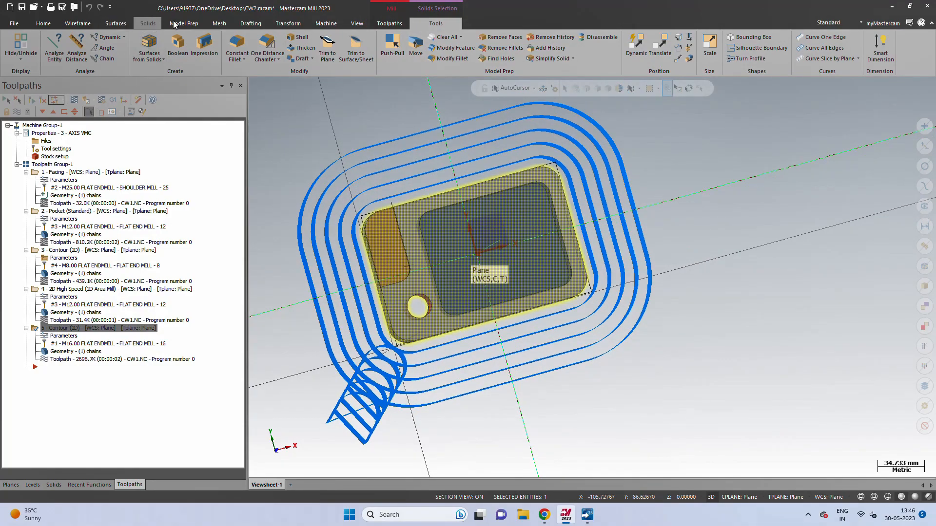
# Create a point outside the contour passes, beyond the part's +X, -Y corner at about X110 Y-90
pyautogui.click(91, 24)
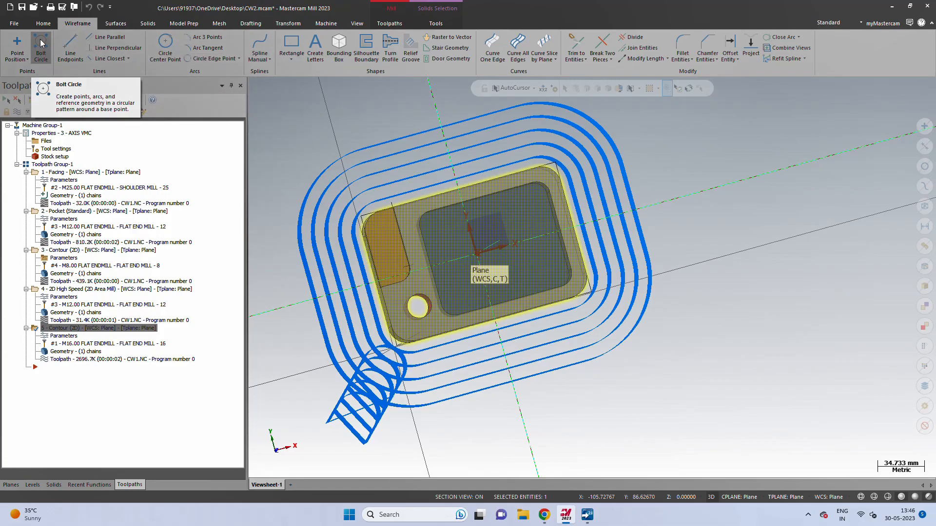
pyautogui.click(17, 45)
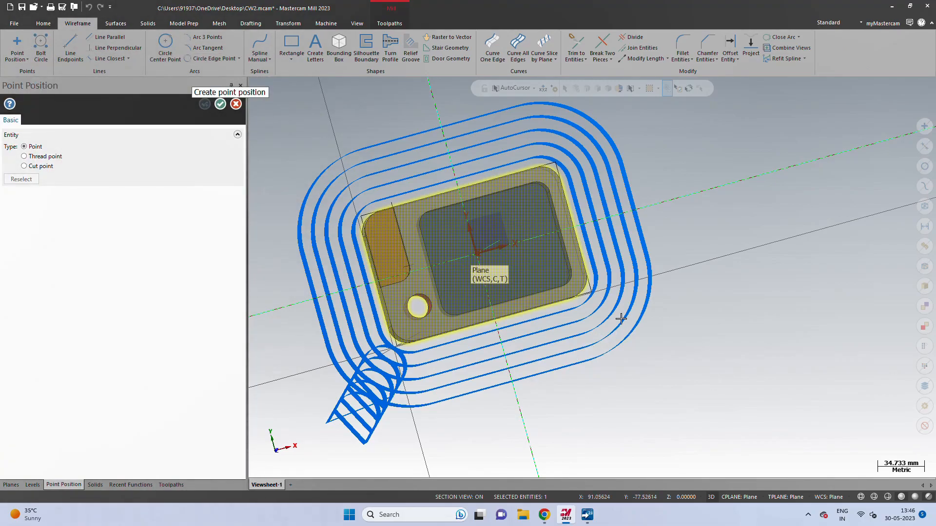
pyautogui.click(651, 331)
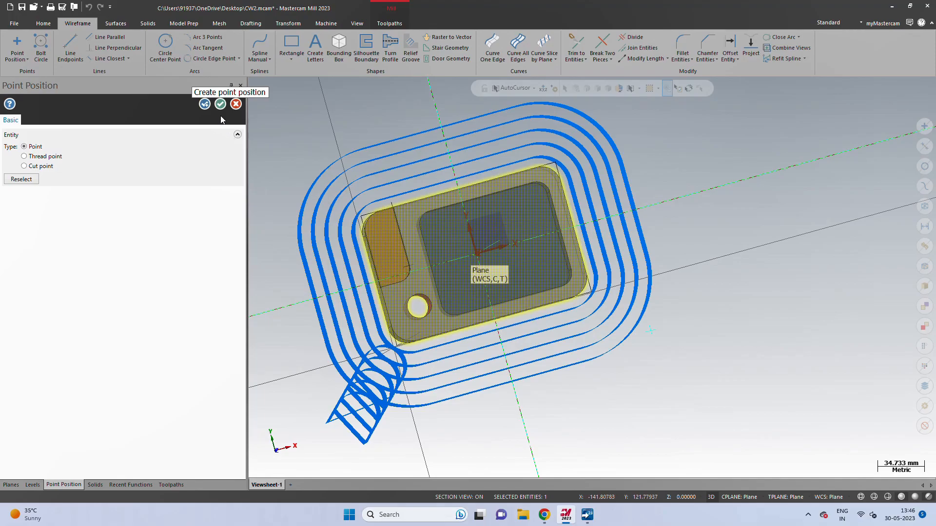
pyautogui.press('Return')
# Add the new point outside the part as a wireframe point chain to the 16 mm contour's geometry
pyautogui.moveTo(465, 267); pyautogui.dragTo(384, 254, button='middle')
pyautogui.click(72, 350)
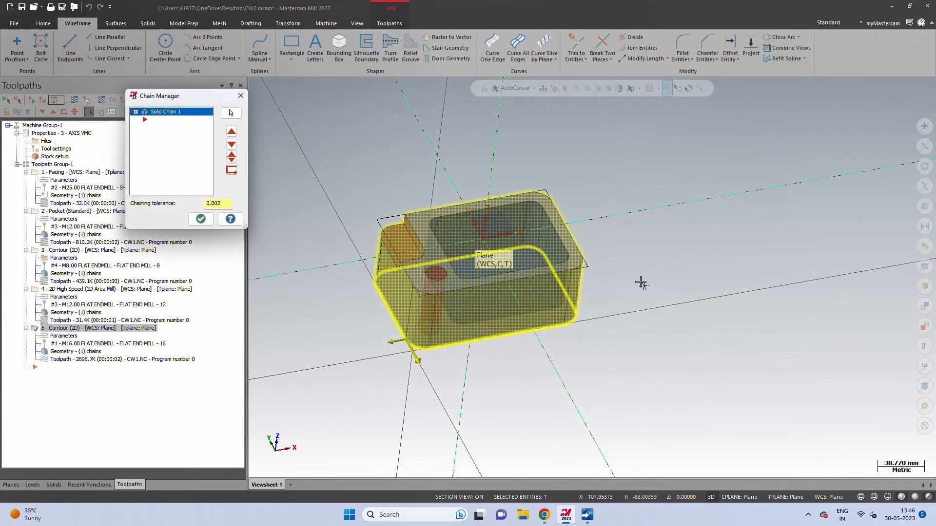
pyautogui.rightClick(203, 148)
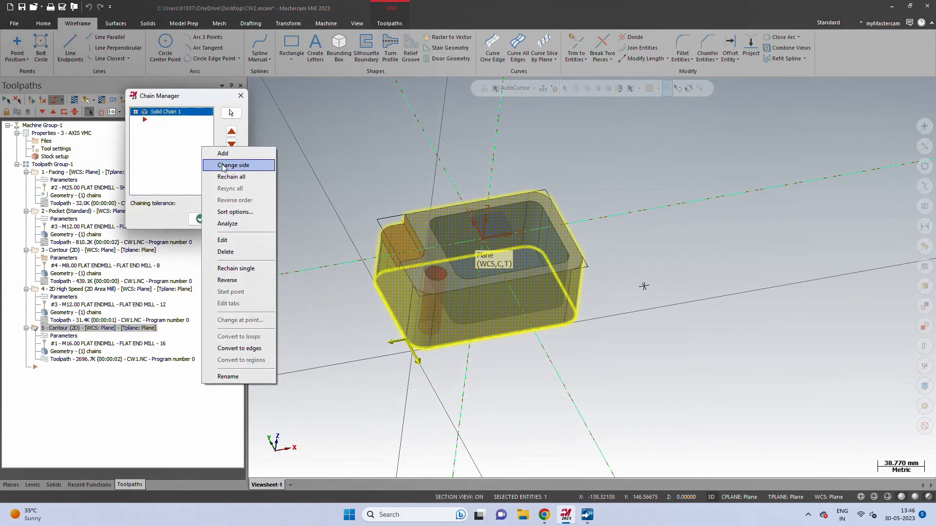
pyautogui.click(221, 153)
pyautogui.moveTo(631, 269); pyautogui.dragTo(680, 328)
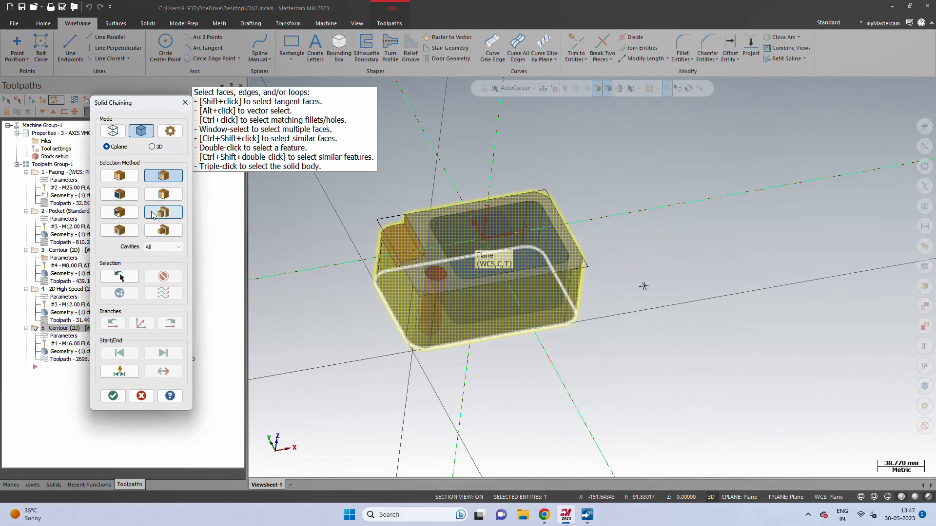
pyautogui.click(170, 131)
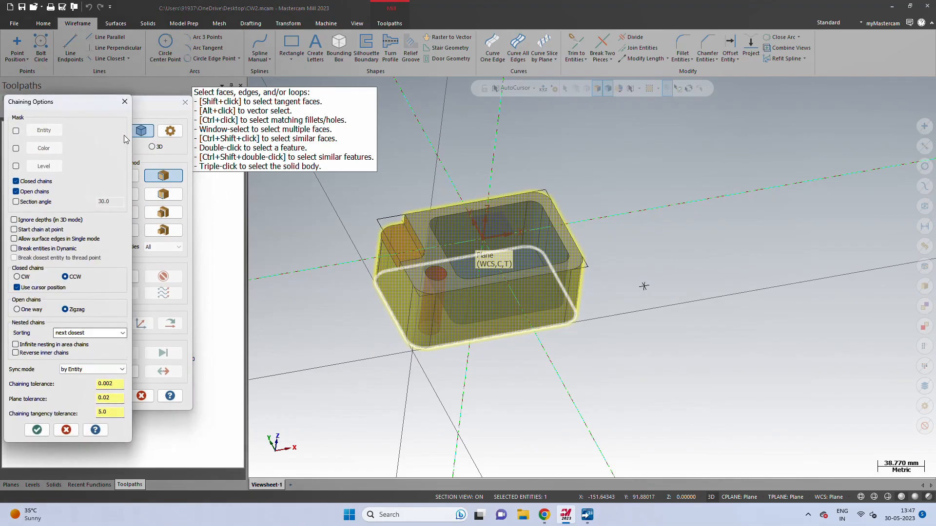
pyautogui.click(122, 101)
pyautogui.click(105, 130)
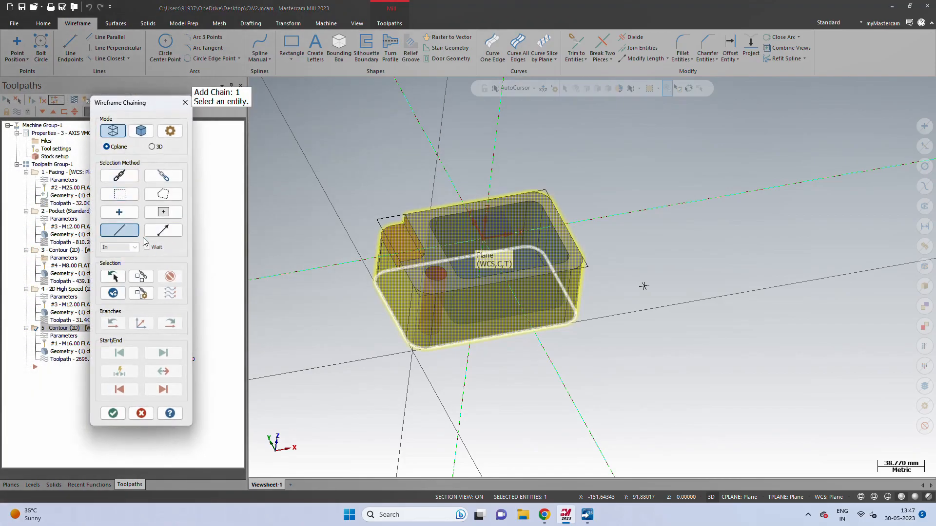
pyautogui.click(119, 212)
pyautogui.click(643, 287)
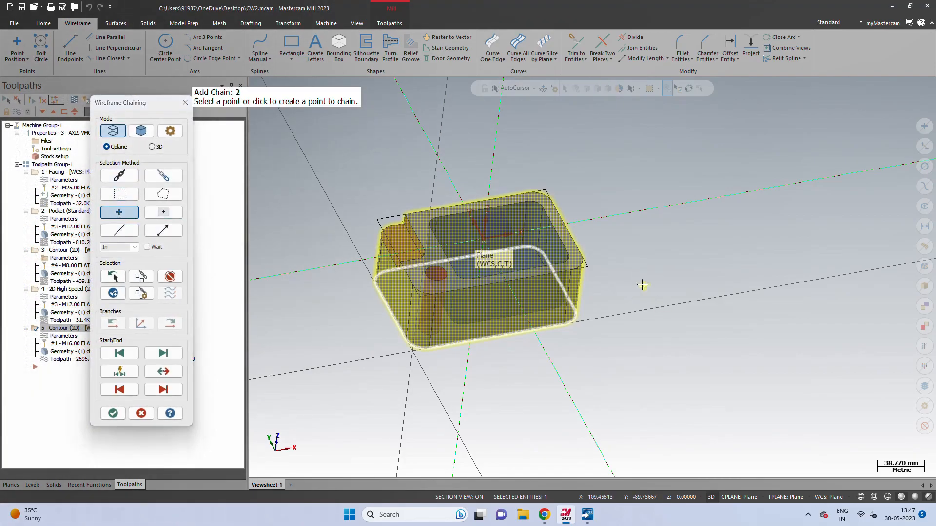
pyautogui.click(113, 413)
pyautogui.click(201, 219)
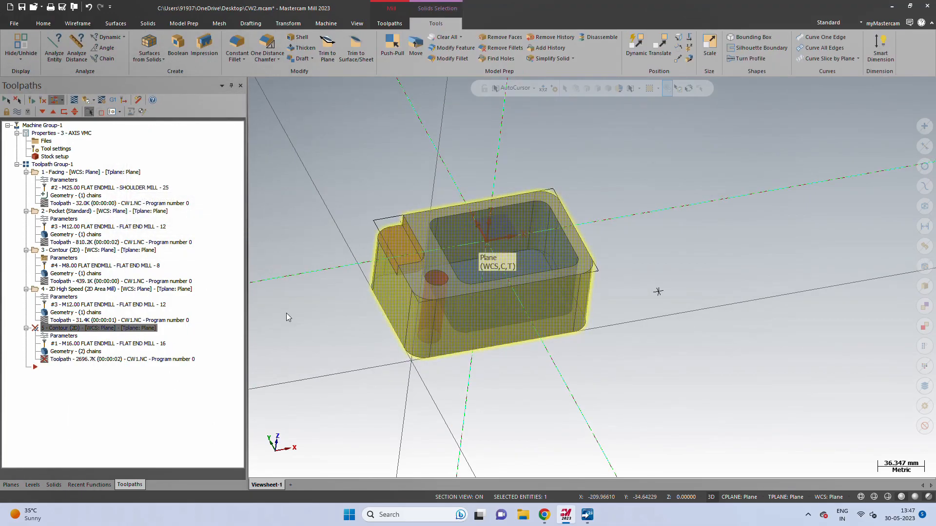
# Regenerate the 16 mm contour toolpath with the added point chain
pyautogui.scroll(2, 580, 211)
pyautogui.doubleClick(81, 363)
pyautogui.click(129, 220)
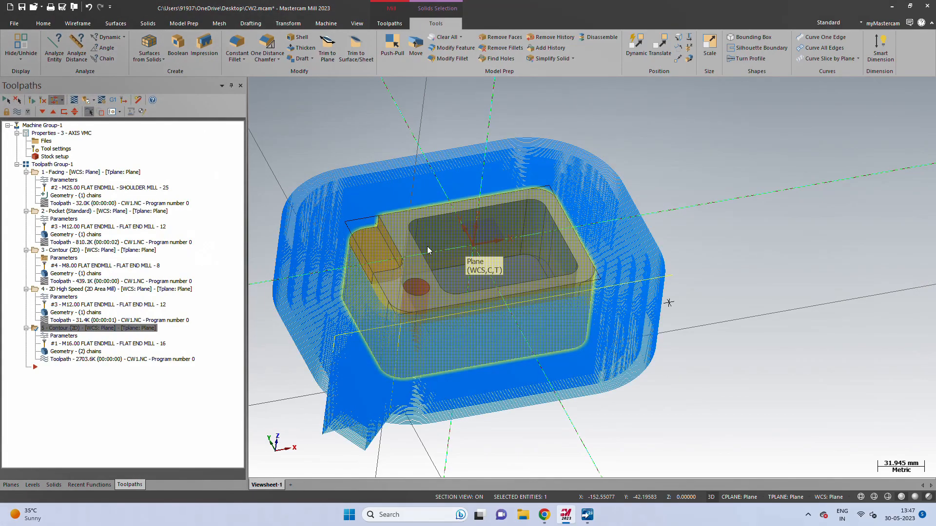
pyautogui.click(78, 159)
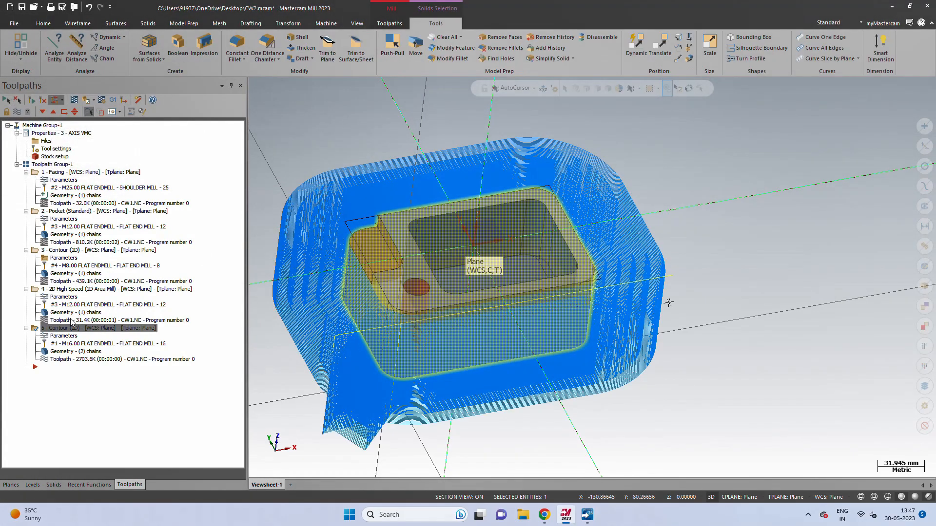
# Turn on Use exit point with Use point depth in the contour's lead settings, and regenerate the toolpath
pyautogui.click(62, 337)
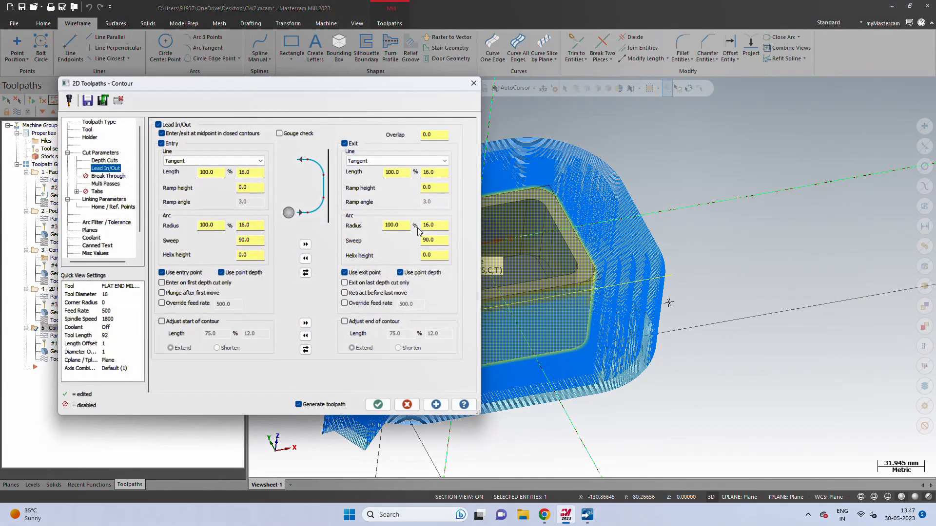
pyautogui.click(189, 274)
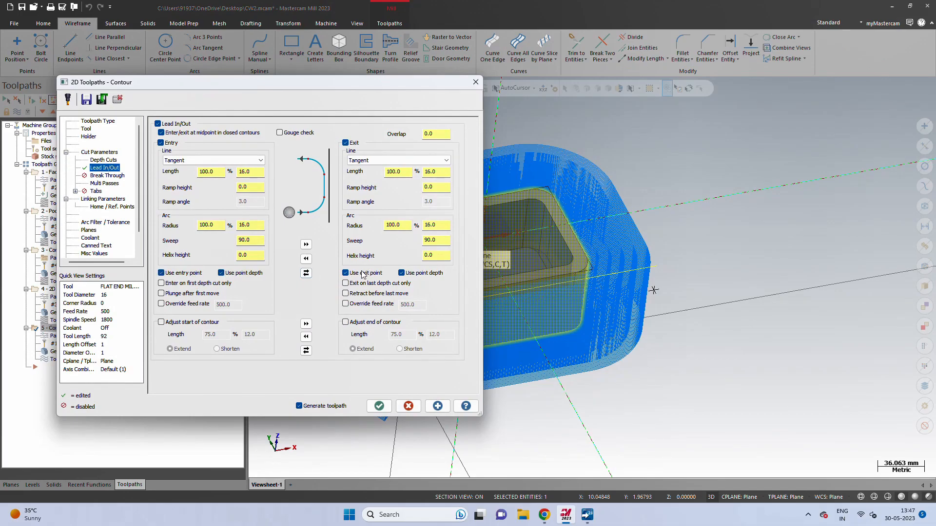
pyautogui.click(379, 406)
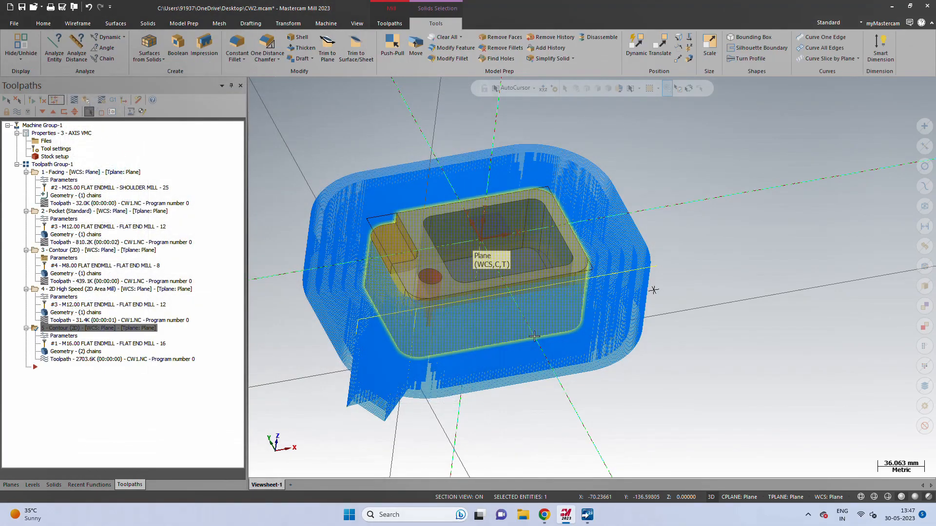
# Turn off Use point depth for both entry and exit in the lead settings, and regenerate the contour
pyautogui.click(76, 337)
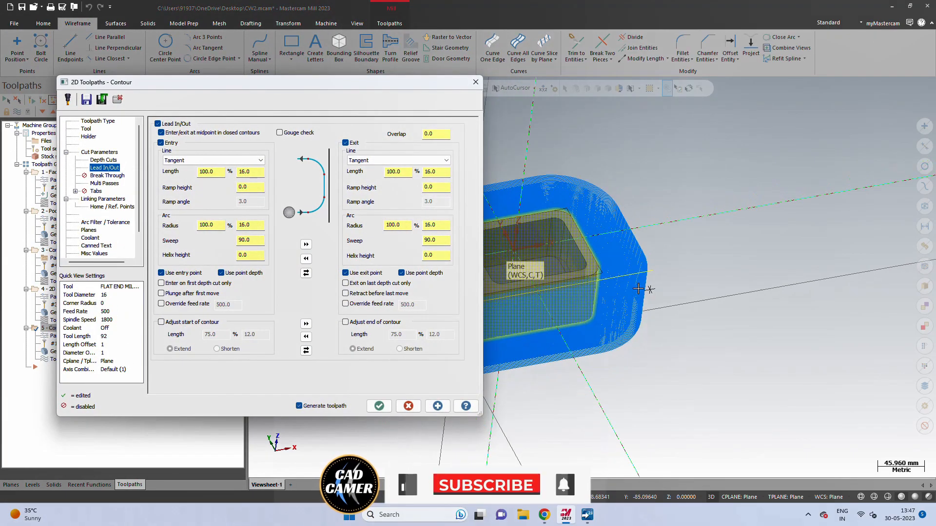
pyautogui.moveTo(639, 289); pyautogui.dragTo(639, 320, button='middle')
pyautogui.click(408, 274)
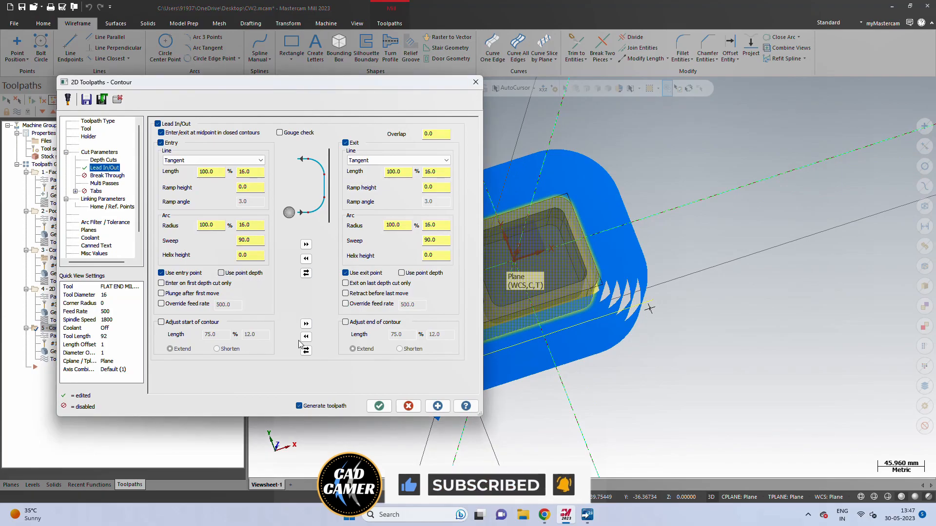
pyautogui.click(375, 403)
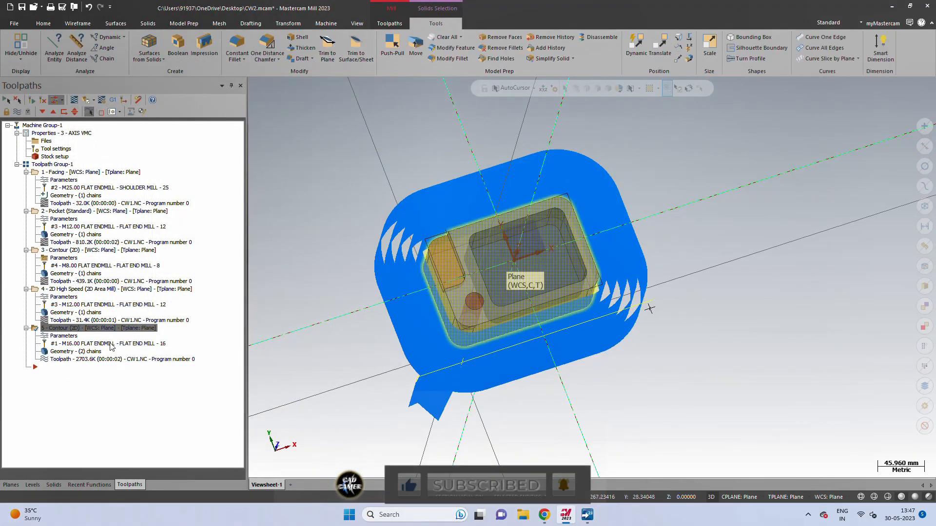
# Review the 16 mm contour's parameters from toolpath type and tool through cut parameters, depth cuts, leads, multi passes, tabs and linking
pyautogui.click(63, 336)
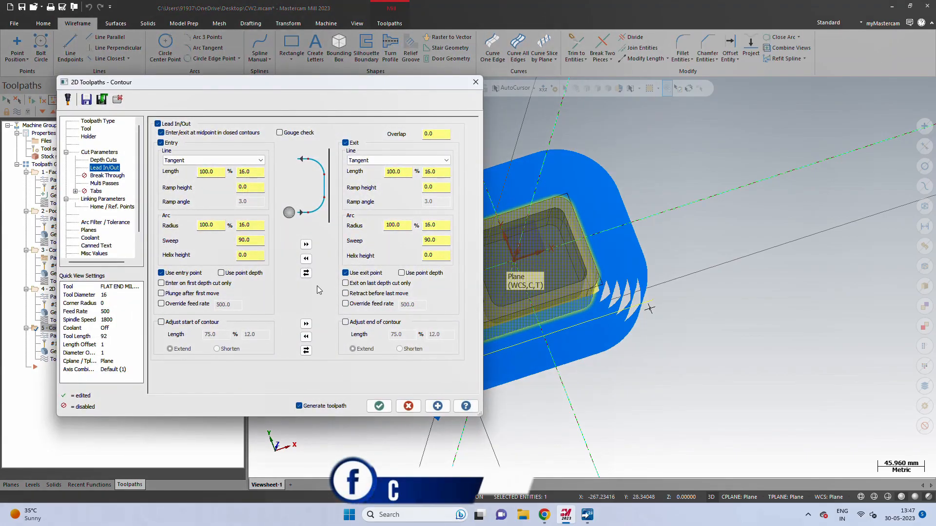
pyautogui.click(98, 121)
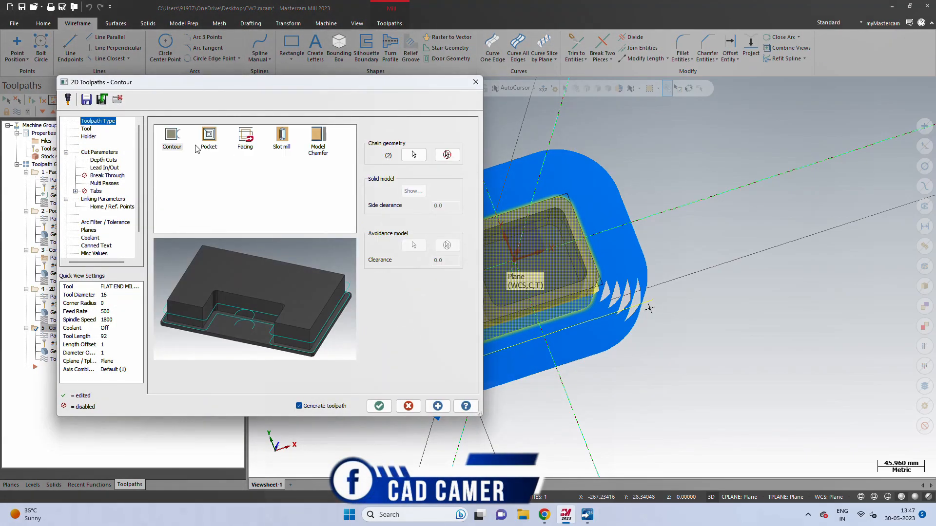
pyautogui.click(86, 129)
pyautogui.click(88, 136)
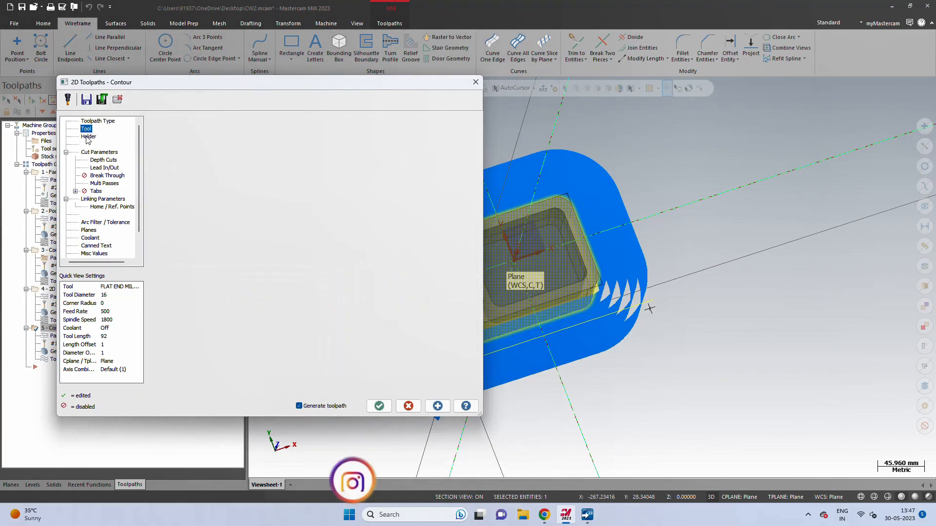
pyautogui.click(99, 152)
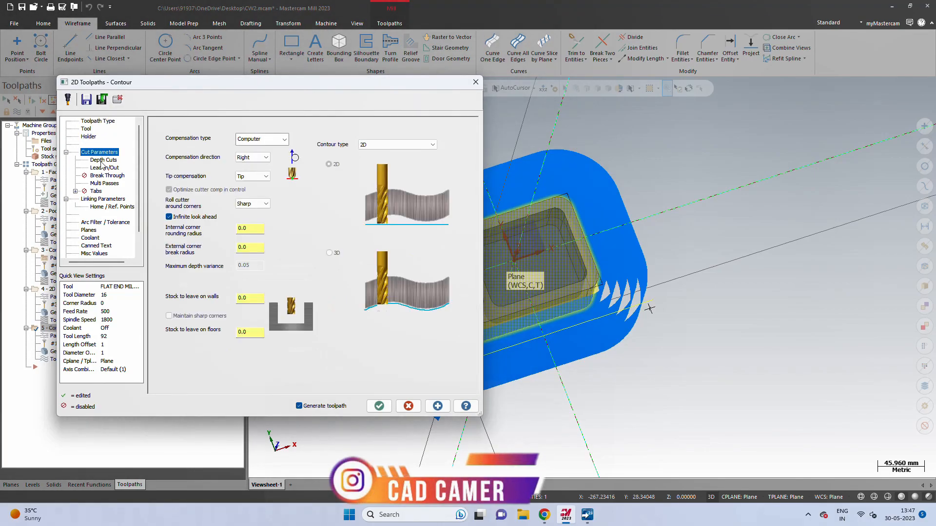
pyautogui.click(102, 161)
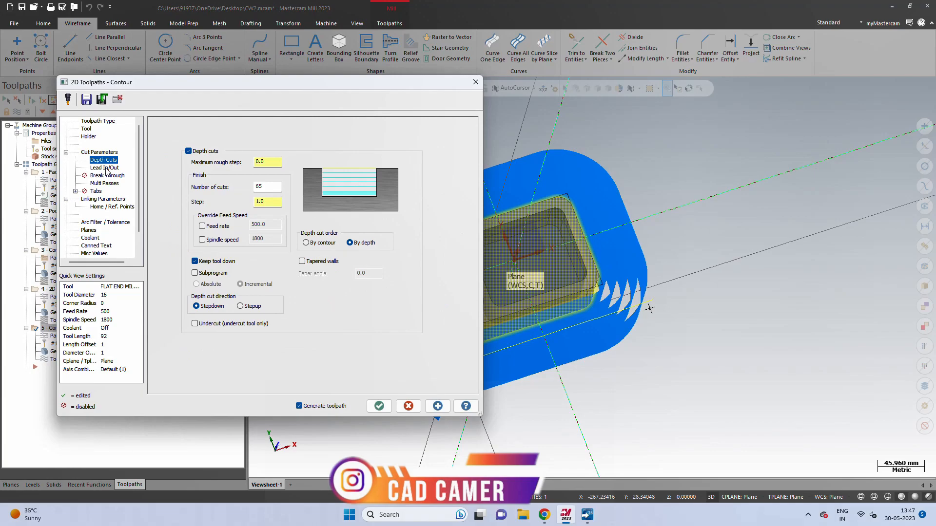
pyautogui.click(107, 169)
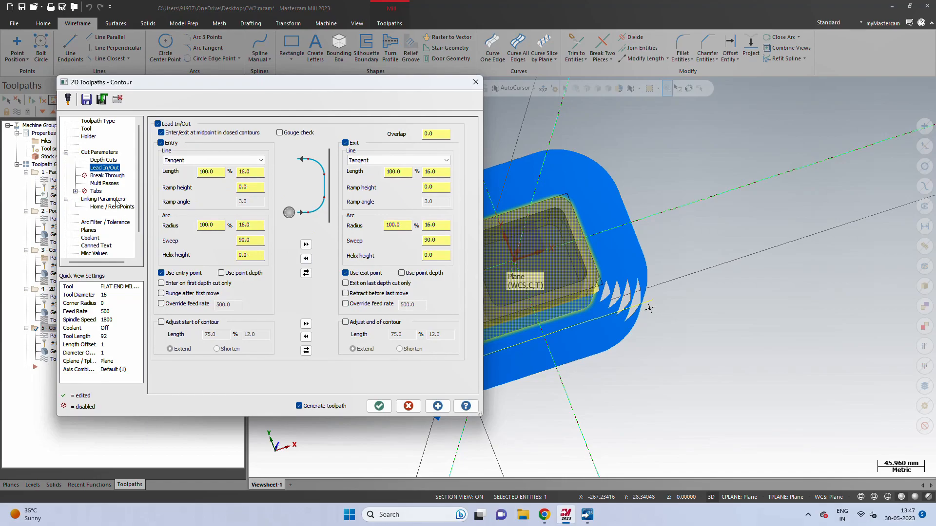
pyautogui.click(103, 176)
pyautogui.click(104, 184)
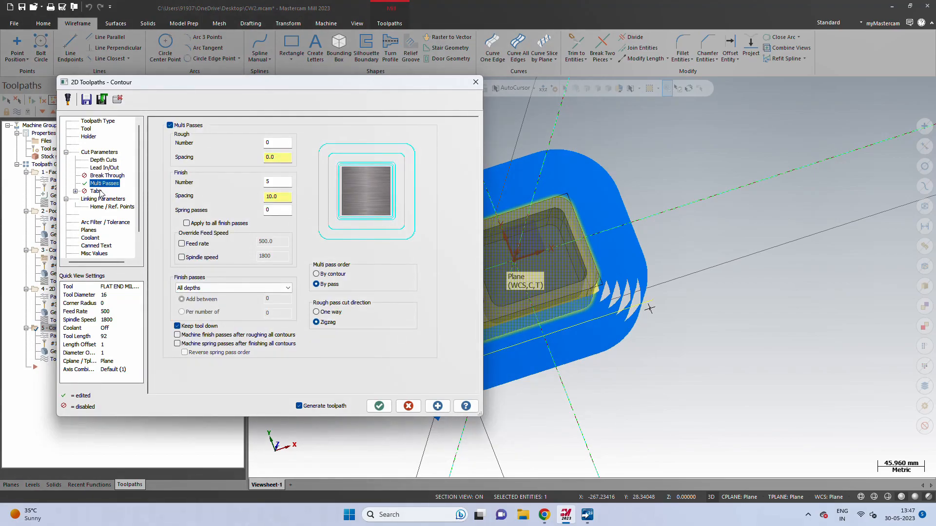
pyautogui.click(96, 191)
pyautogui.click(100, 199)
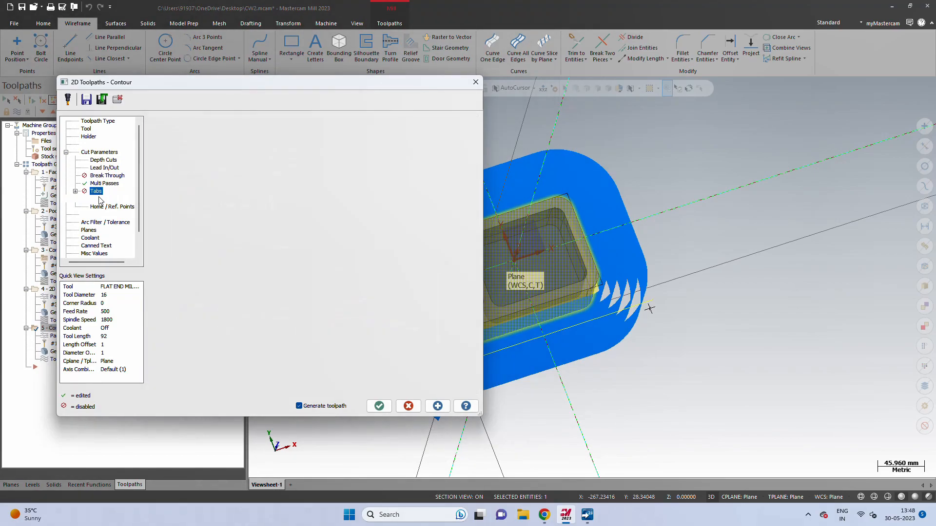
pyautogui.click(105, 207)
# Recheck the contour's cut parameter settings, and look over its arc filter, planes, coolant and home/reference point settings
pyautogui.click(104, 176)
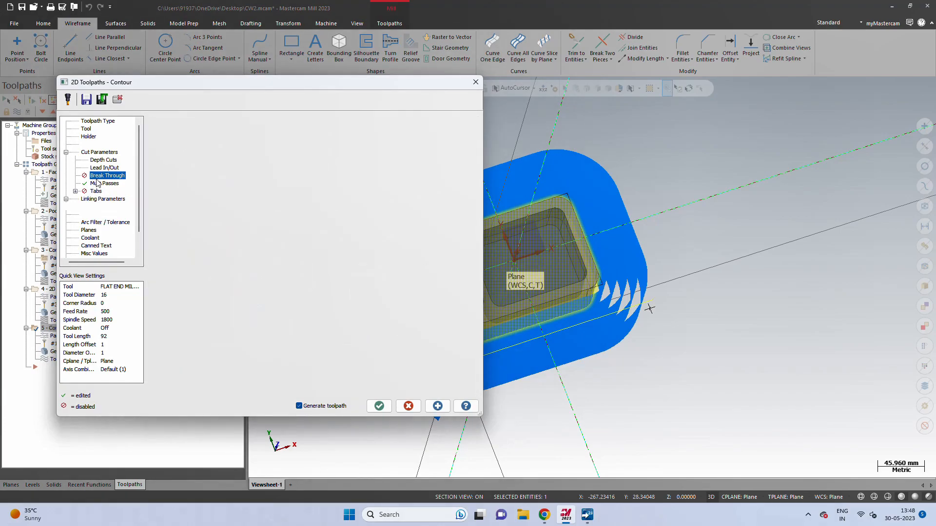
pyautogui.click(104, 183)
pyautogui.click(107, 168)
pyautogui.click(104, 161)
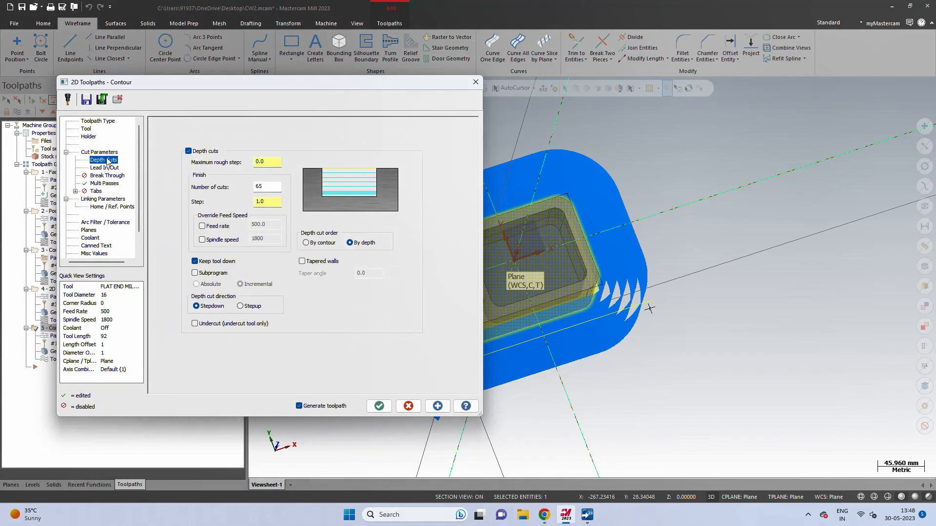
pyautogui.click(99, 153)
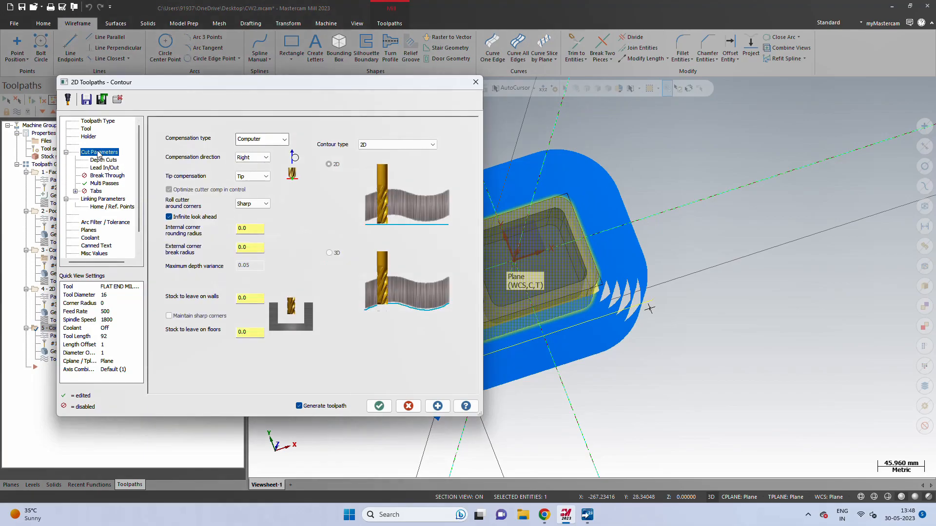
pyautogui.scroll(-3, 746, 376)
pyautogui.scroll(1, 659, 328)
pyautogui.scroll(1, 582, 313)
pyautogui.click(87, 223)
pyautogui.click(89, 230)
pyautogui.click(90, 238)
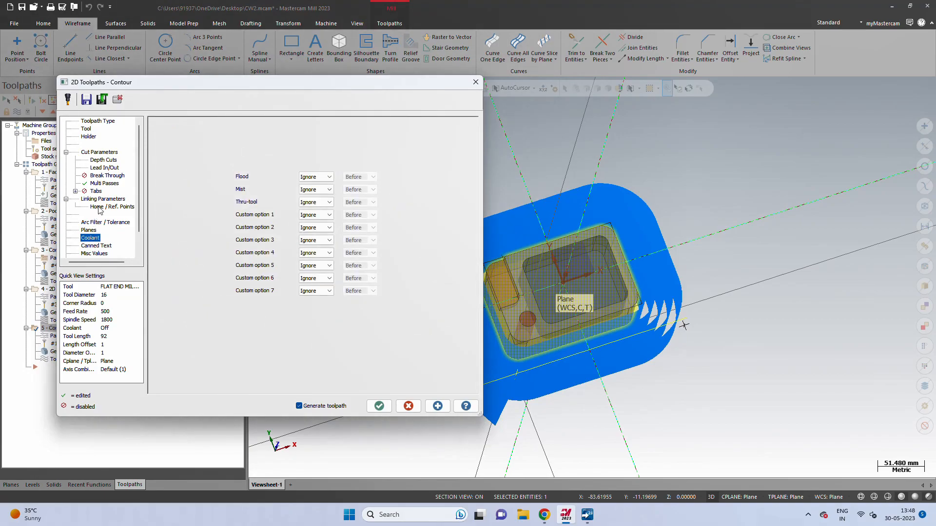
pyautogui.click(99, 208)
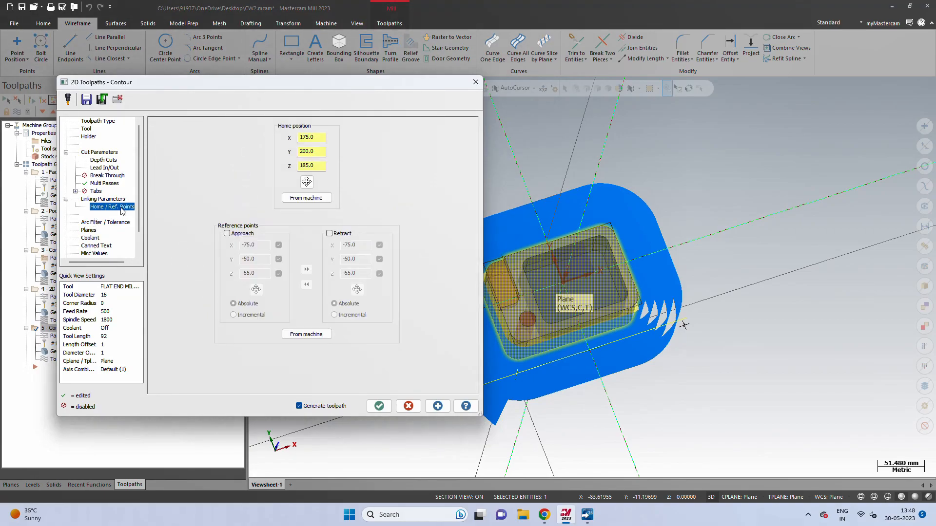
# Turn on Use point depth for both the entry point and the exit point in the contour's lead in/out settings
pyautogui.click(102, 168)
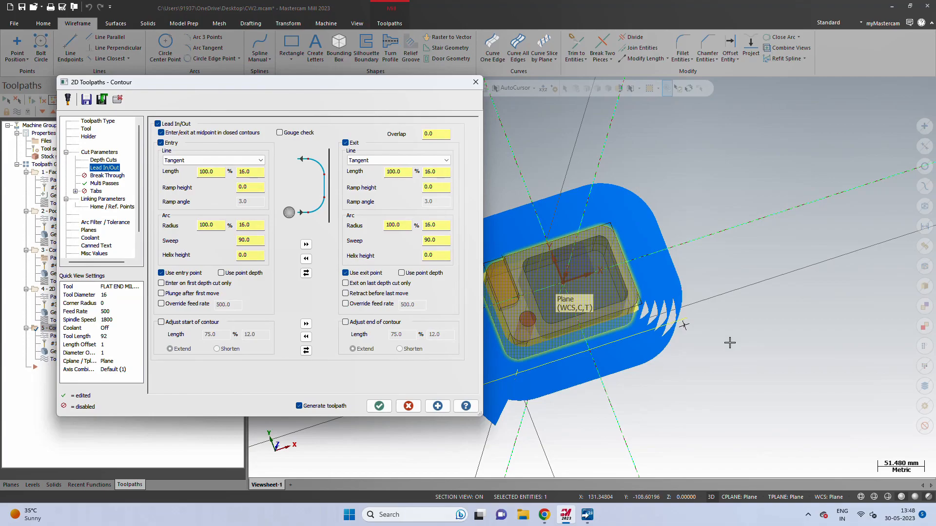
pyautogui.scroll(-3, 760, 353)
pyautogui.moveTo(696, 328); pyautogui.dragTo(678, 359, button='middle')
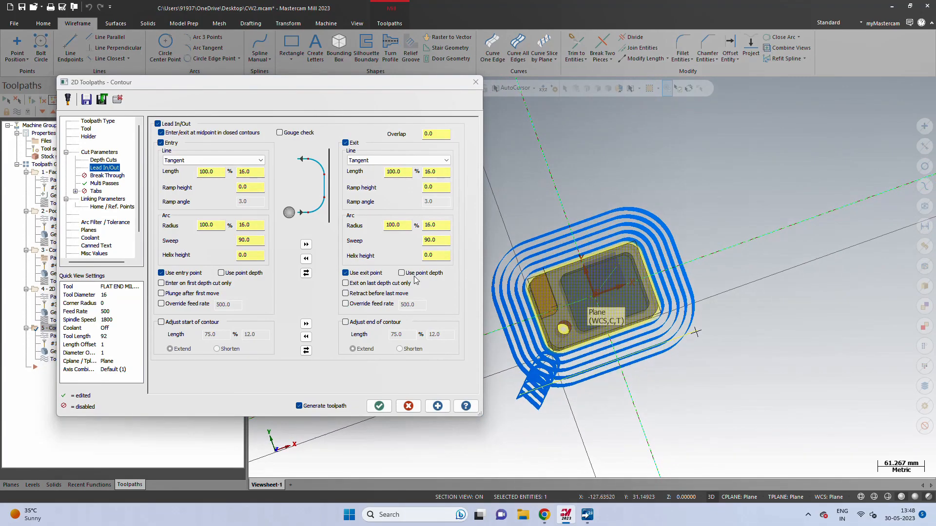
pyautogui.click(235, 275)
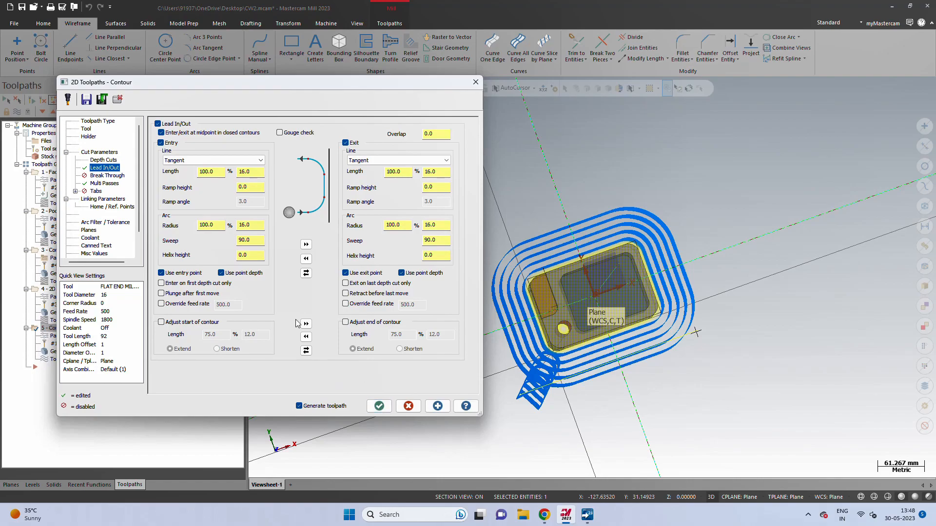
# Turn off Enter/exit at midpoint in closed contours, keeping lead in/out and entry enabled, and regenerate the contour toolpath
pyautogui.click(157, 124)
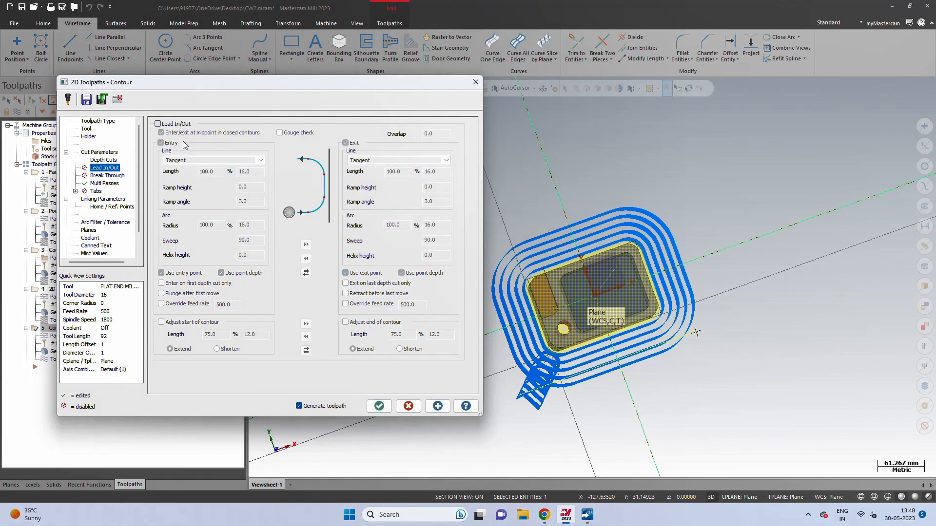
pyautogui.click(158, 125)
pyautogui.click(170, 144)
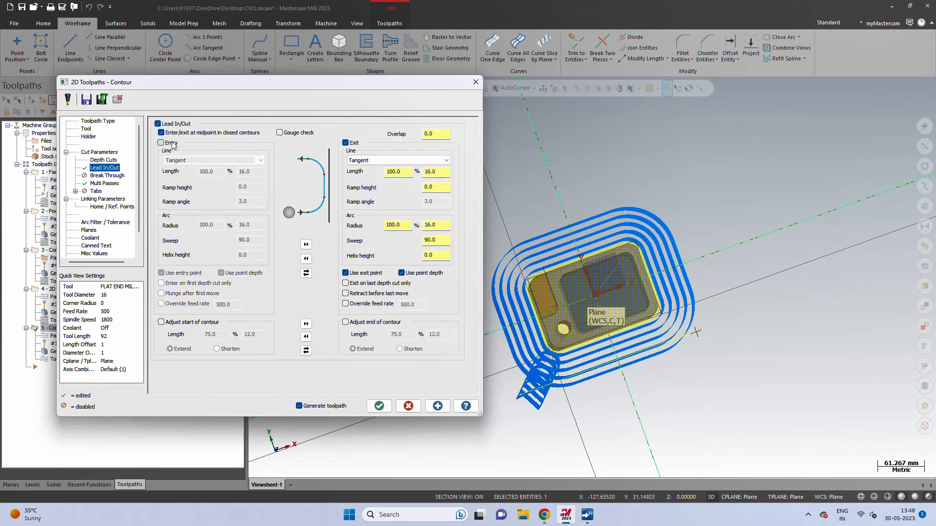
pyautogui.click(160, 144)
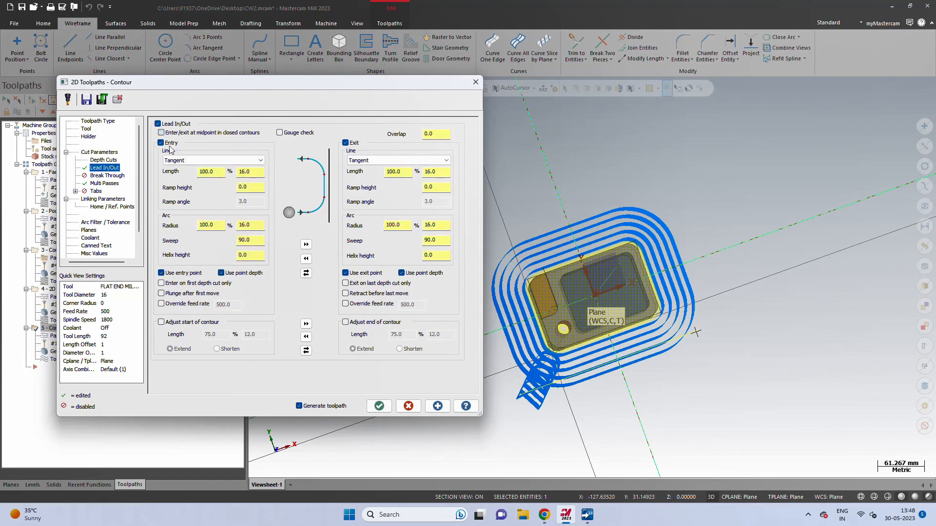
pyautogui.click(379, 406)
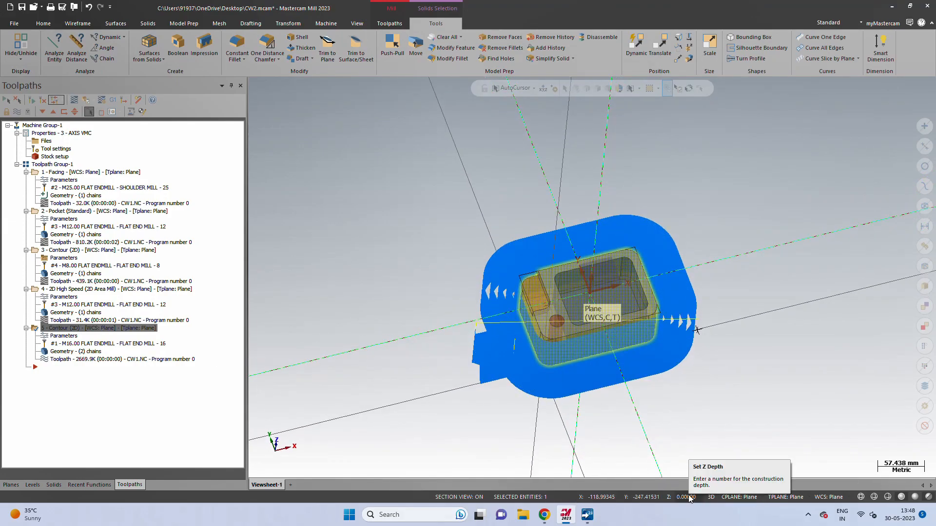
# Delete the selected entity, including its geometry associated with toolpaths
pyautogui.press('Delete')
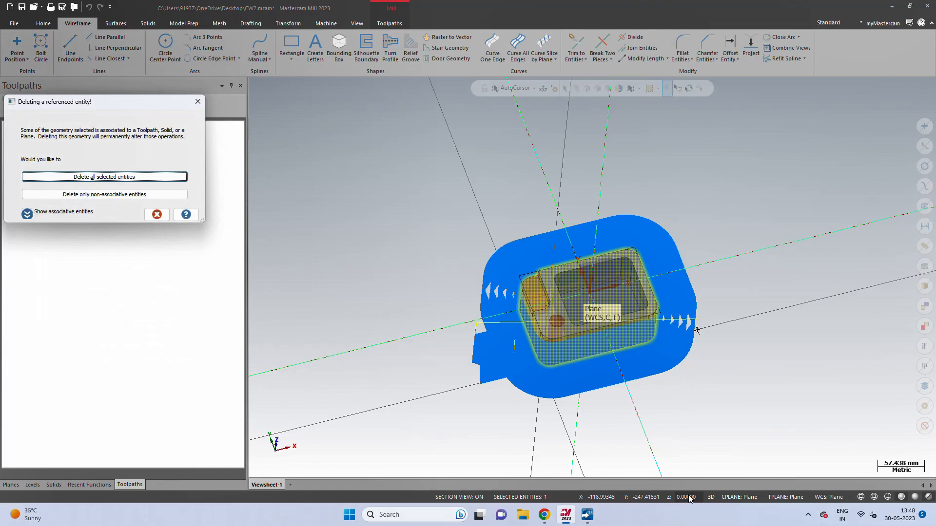
pyautogui.press('Return')
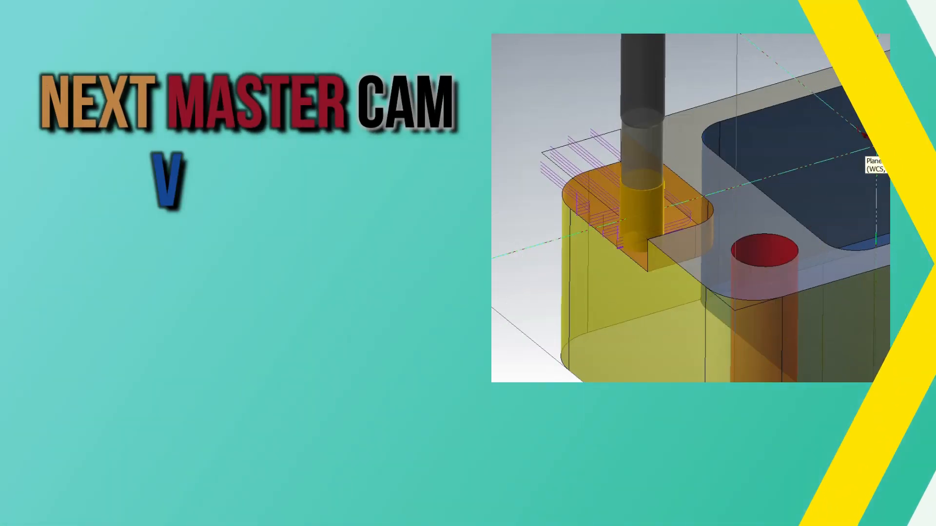